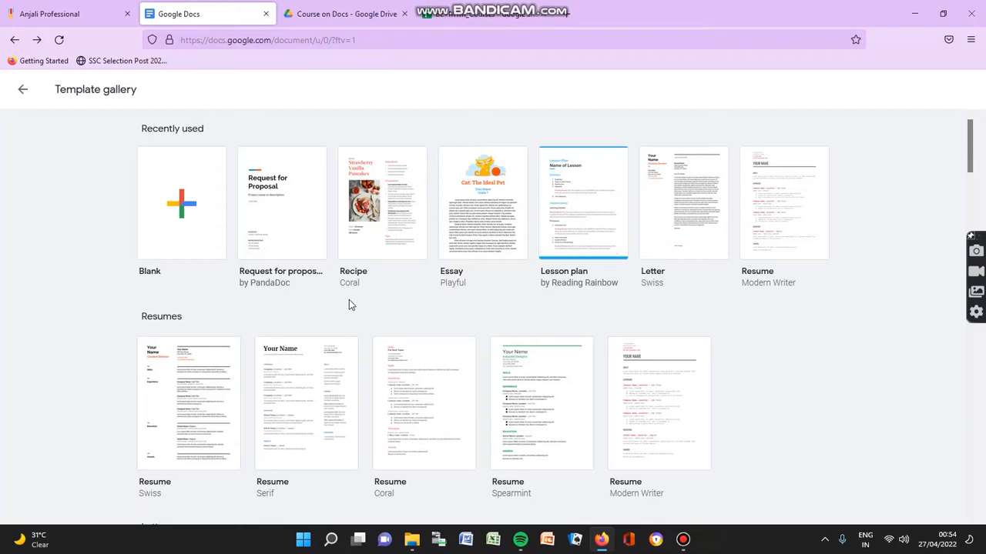
Step: Browse the template gallery and start a new document from the Serif resume template
scroll(349, 305, "down", 1)
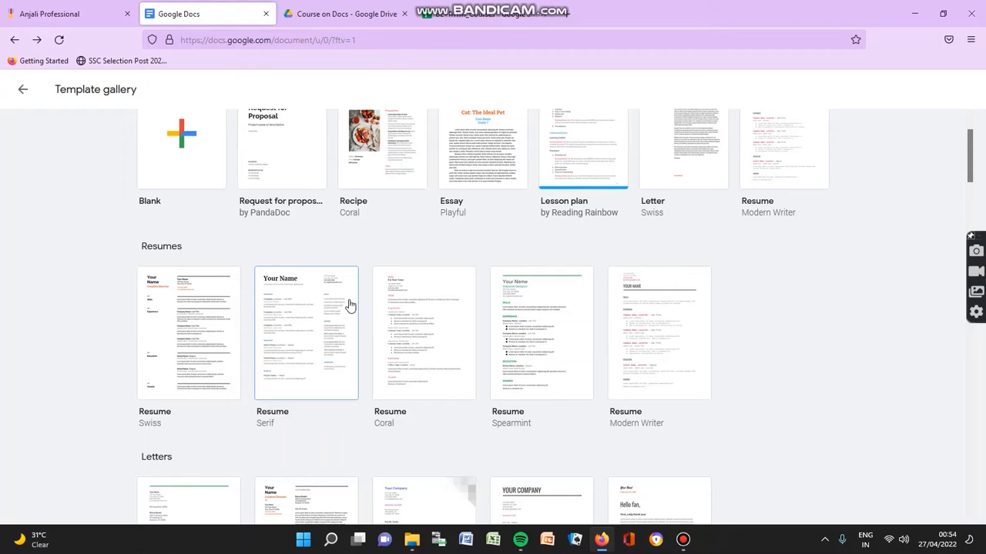
scroll(349, 305, "up", 2)
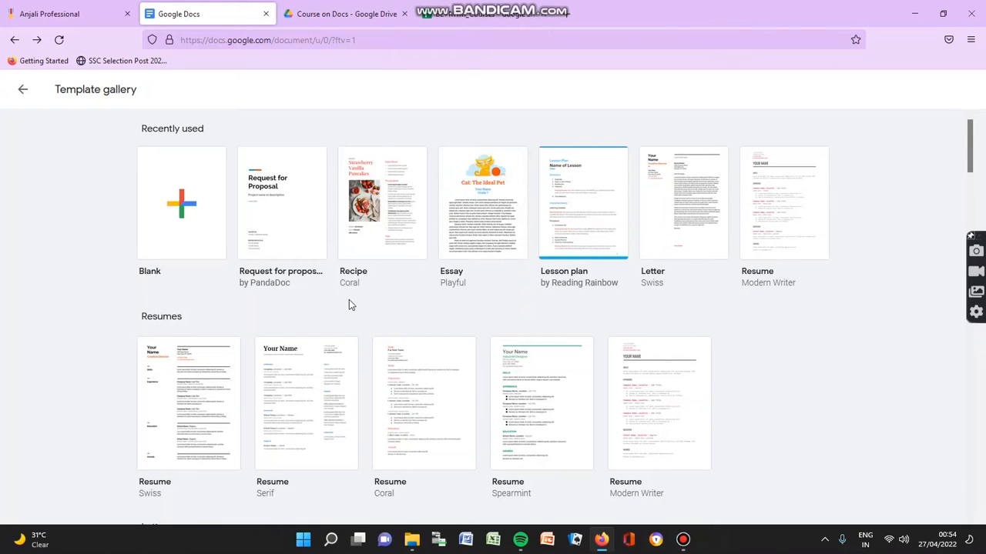
scroll(348, 302, "down", 1)
scroll(349, 303, "down", 3)
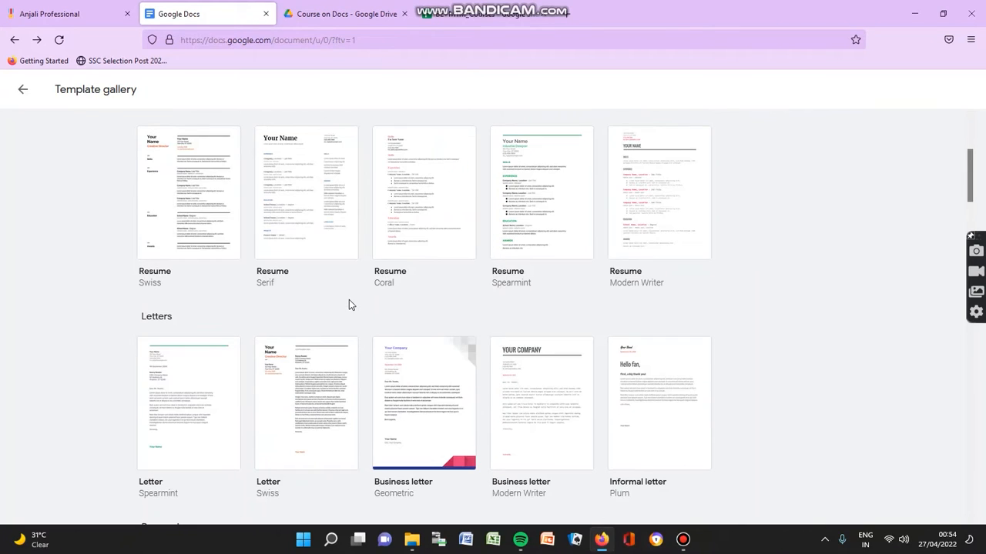
scroll(349, 300, "up", 2)
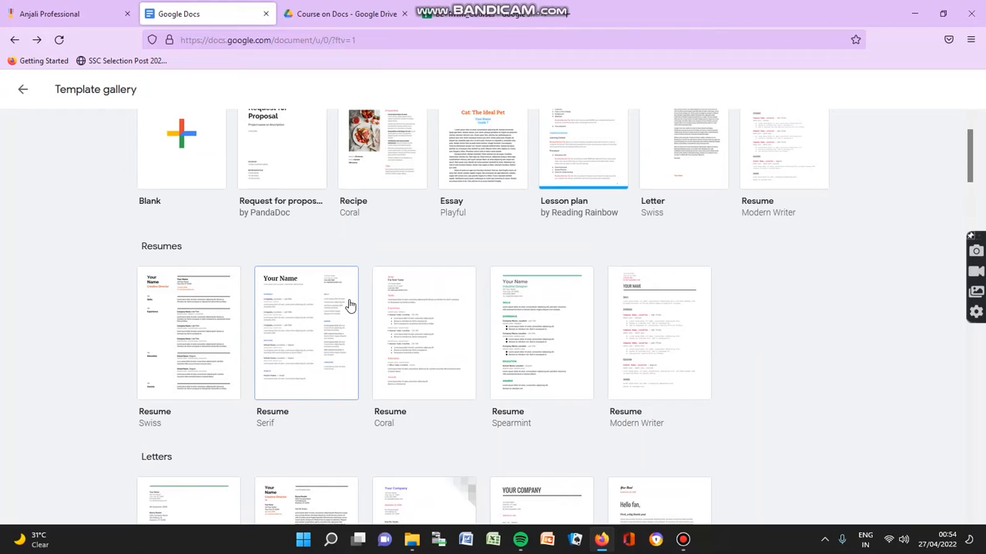
scroll(349, 303, "up", 2)
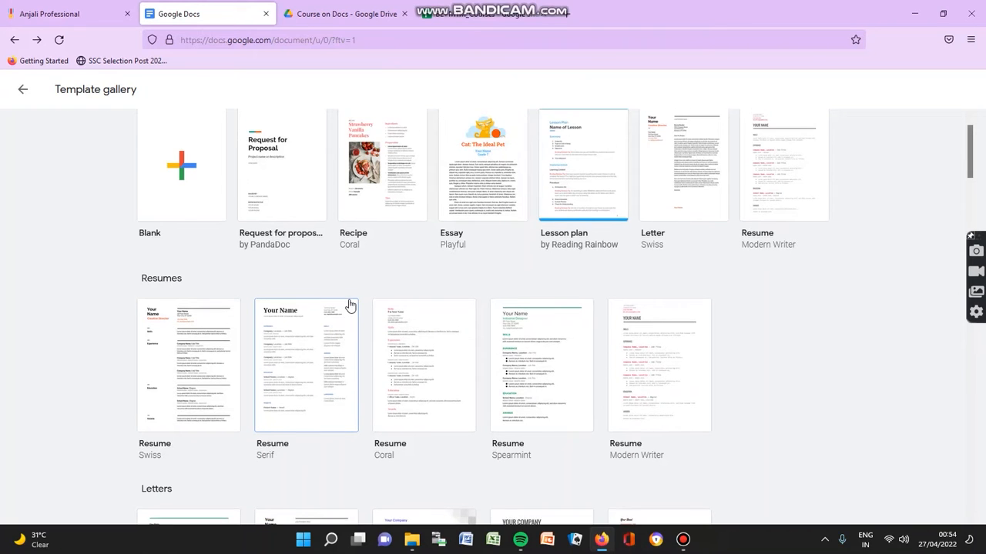
scroll(608, 351, "down", 2)
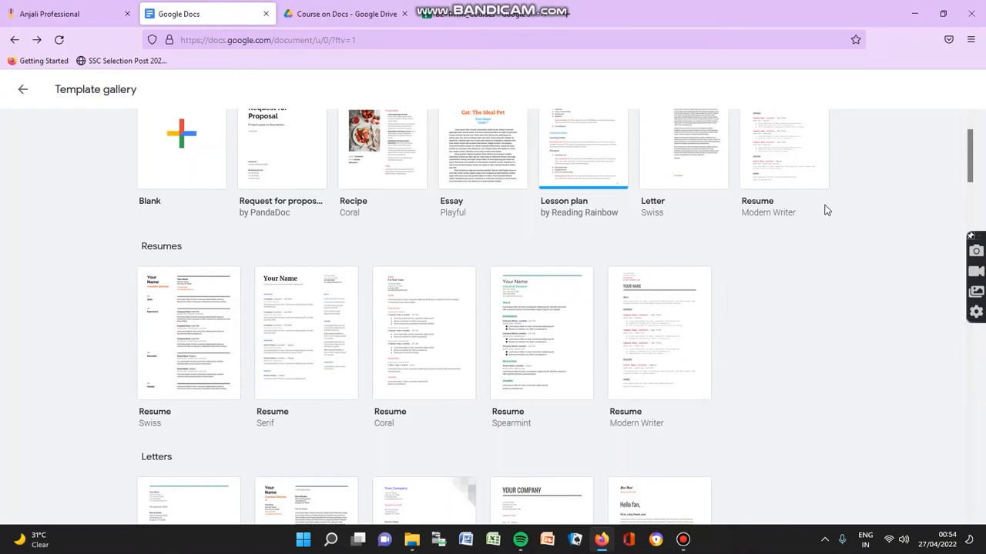
scroll(809, 226, "up", 1)
scroll(809, 238, "down", 4)
scroll(620, 217, "up", 2)
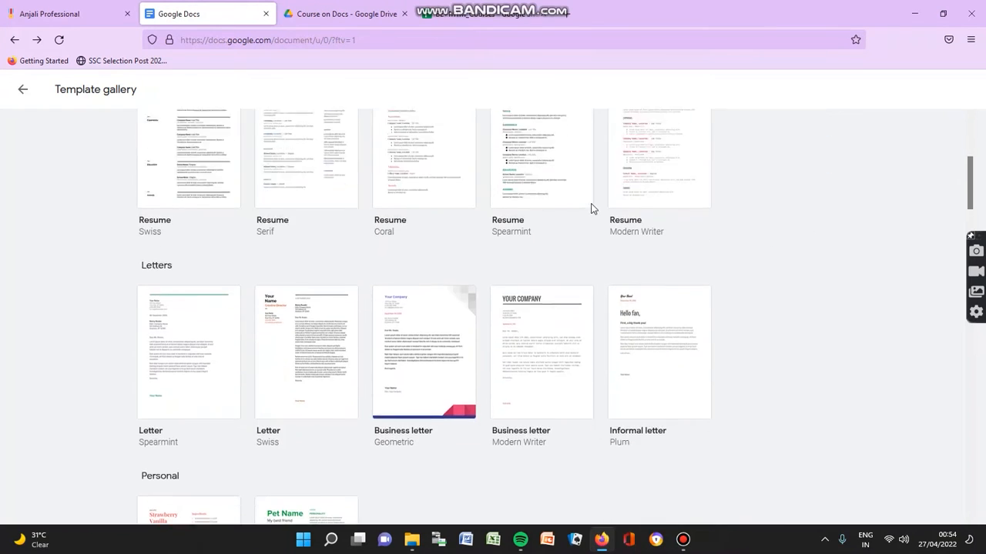
scroll(478, 242, "up", 3)
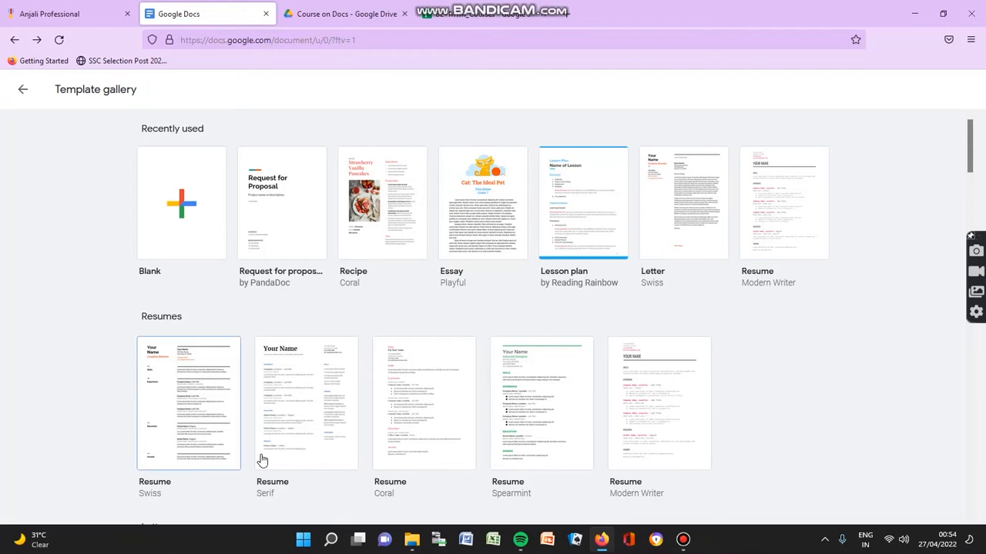
left_click(327, 450)
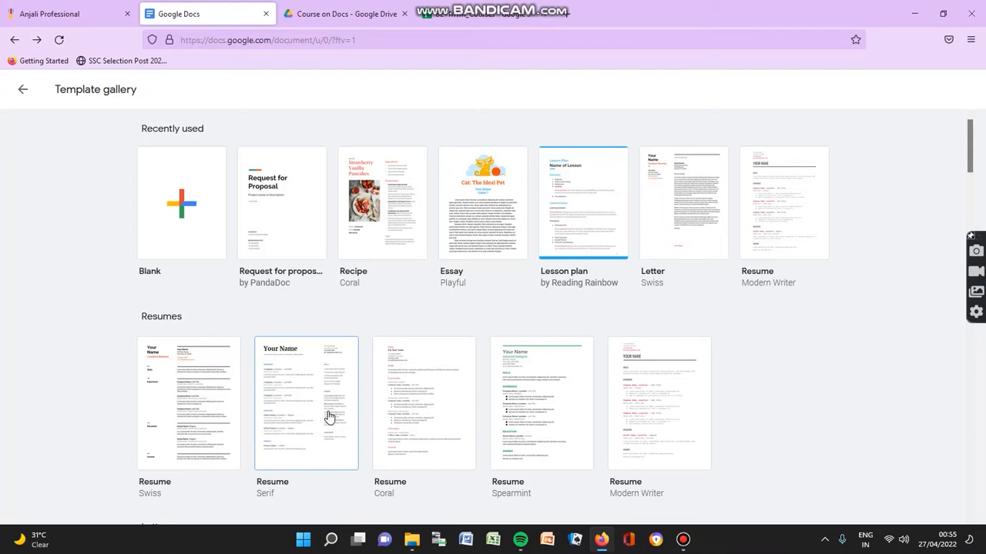
Step: Scroll through the new resume to review its placeholder sections
scroll(402, 432, "down", 3)
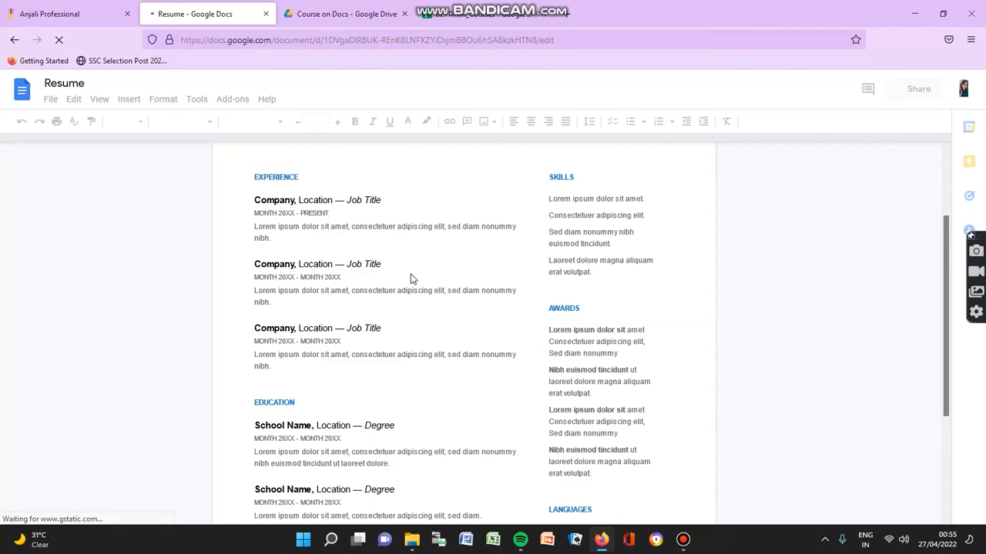
scroll(404, 321, "down", 3)
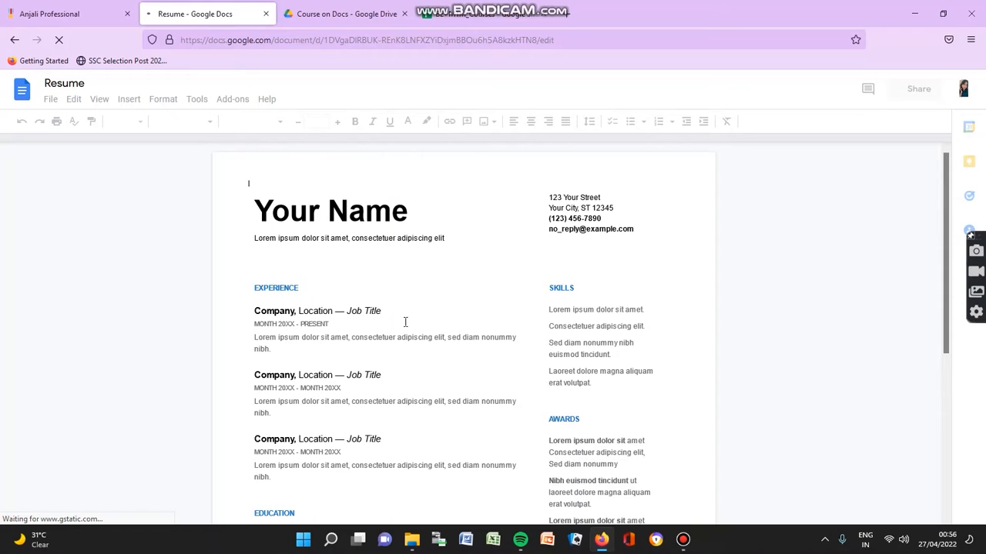
scroll(405, 322, "down", 4)
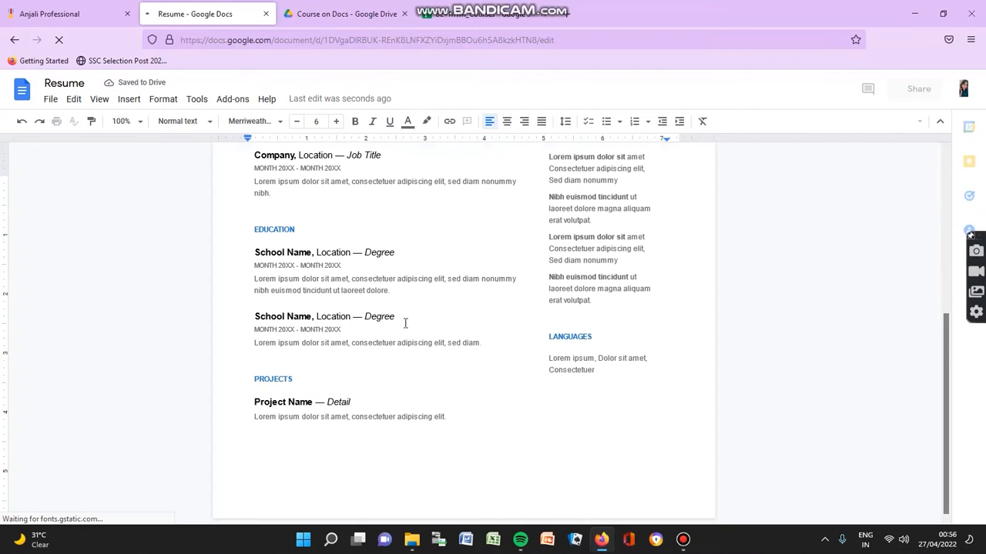
scroll(405, 324, "up", 10)
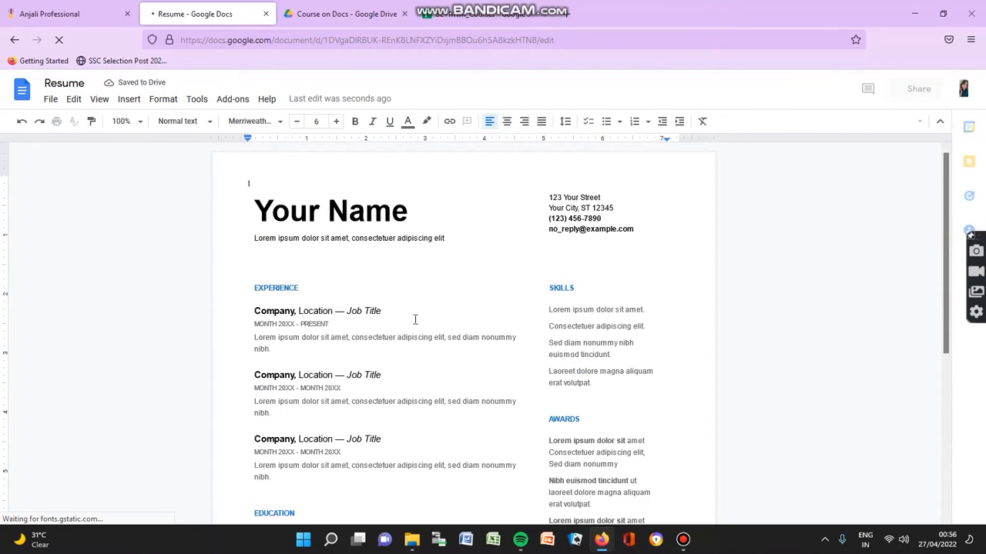
scroll(413, 273, "down", 4)
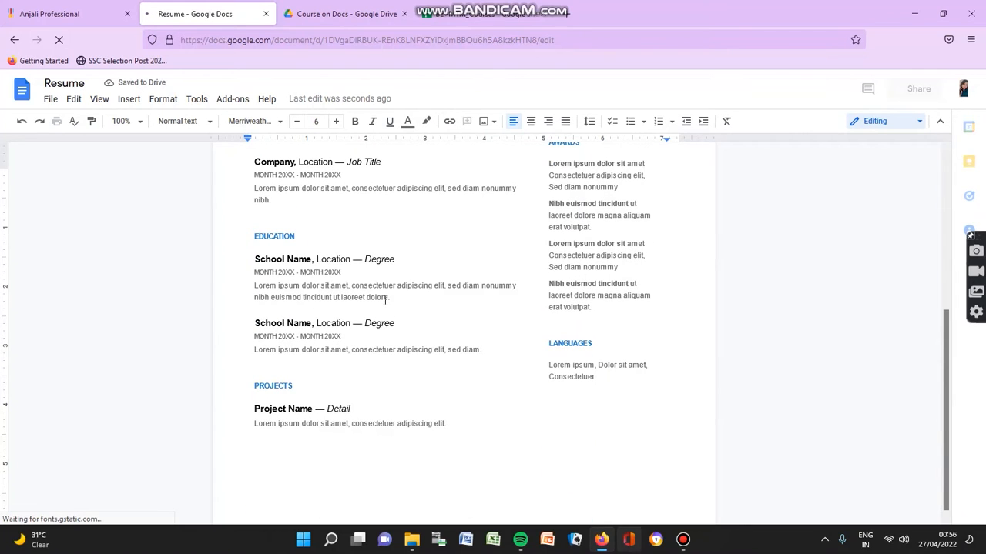
scroll(385, 300, "up", 2)
scroll(385, 301, "down", 2)
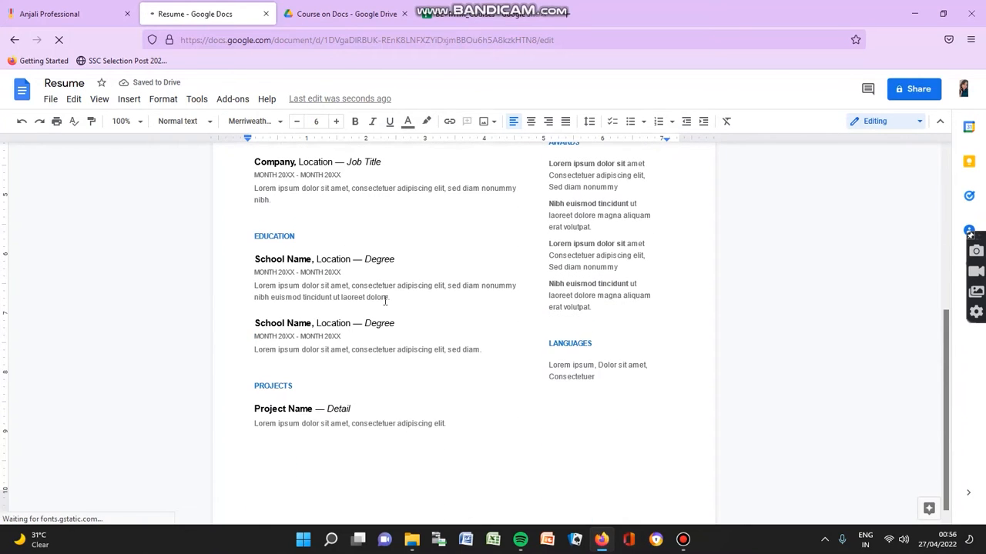
scroll(385, 301, "up", 6)
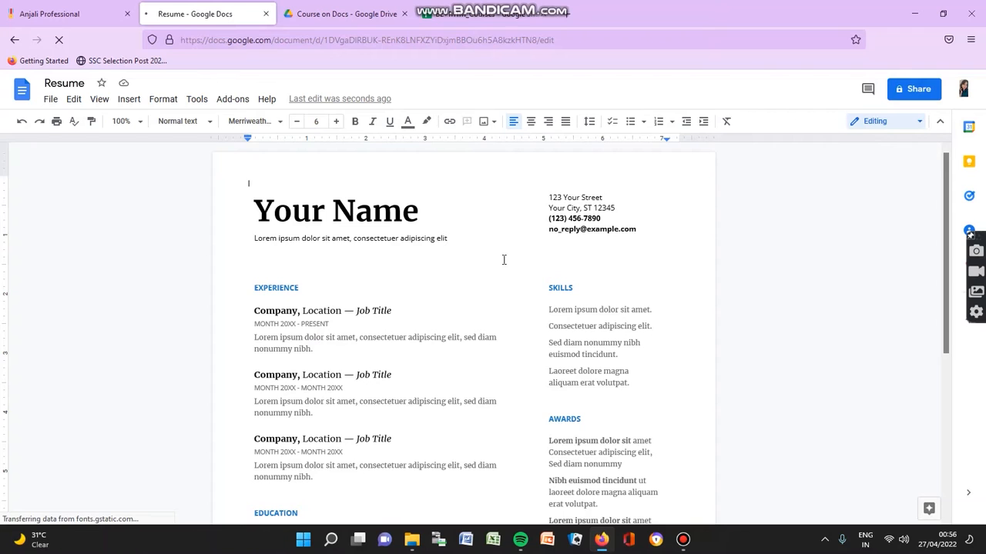
scroll(504, 259, "down", 3)
scroll(504, 259, "up", 3)
Step: Erase the 'Your Name' title and type the person's full name in its place
left_click(420, 222)
key("BackSpace")
key("BackSpace")
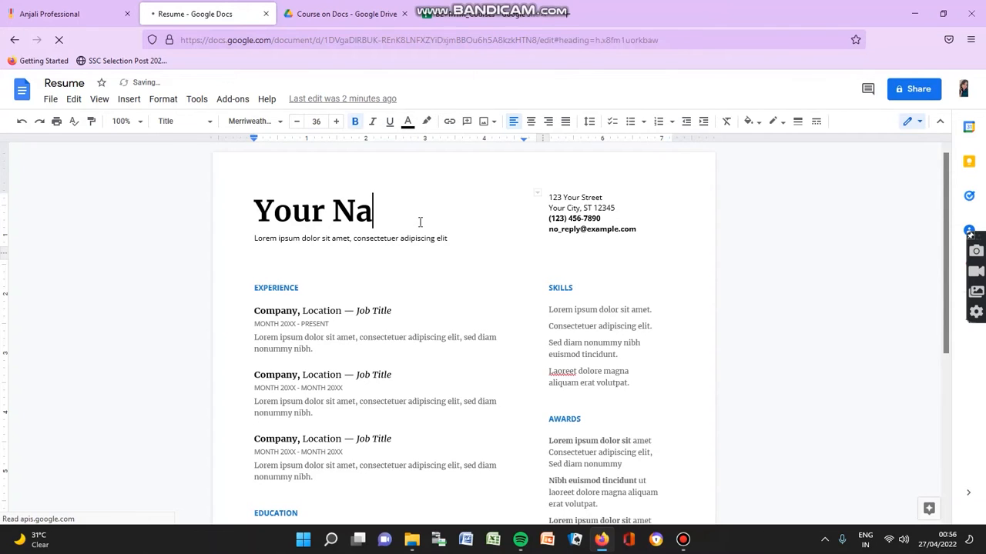
key("BackSpace")
key("BackSpace")
key("BackSpace")
key("BackSpace")
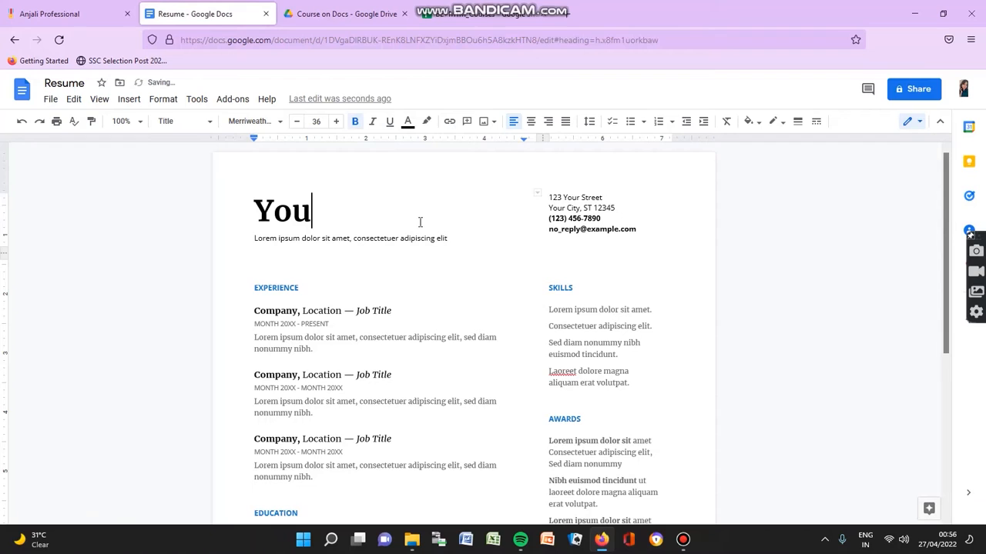
key("BackSpace")
key("BackSpace")
key("BackSpace")
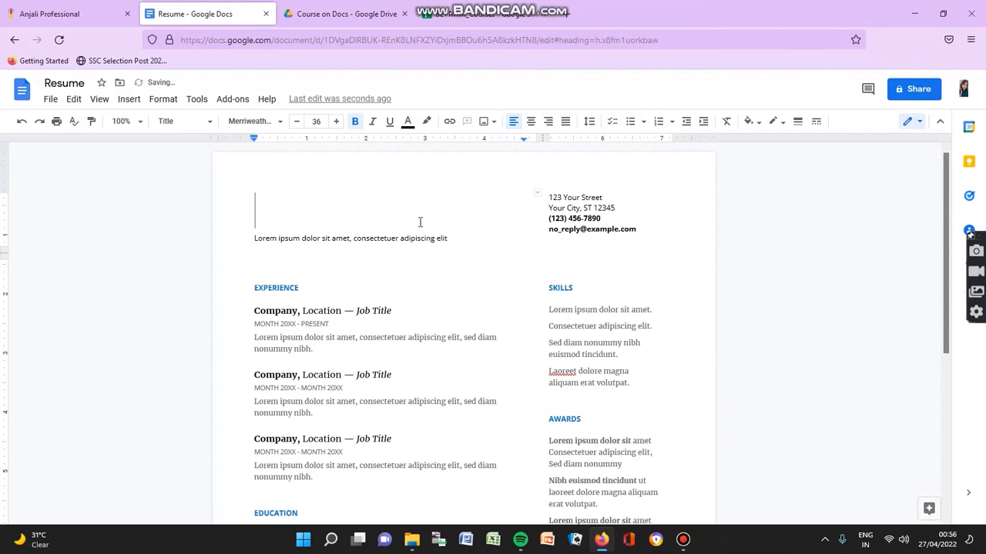
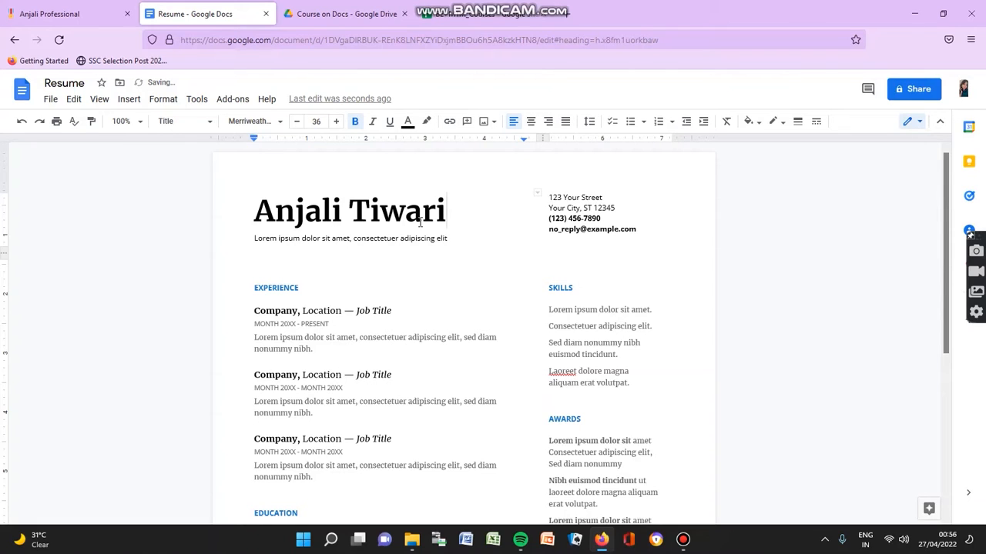
left_click(455, 240)
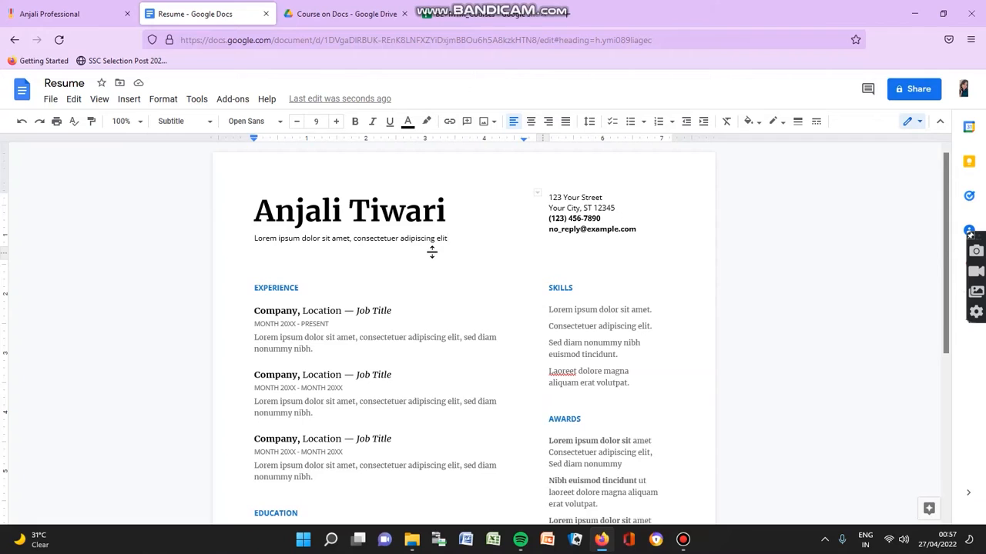
Step: Replace the lorem ipsum subtitle with 'Educator, Coordinator'
key("BackSpace")
key("BackSpace")
key("BackSpace")
key("BackSpace")
key("BackSpace")
key("BackSpace")
key("BackSpace")
key("BackSpace")
key("BackSpace")
key("BackSpace")
key("BackSpace")
key("BackSpace")
key("BackSpace")
key("BackSpace")
key("BackSpace")
key("BackSpace")
key("BackSpace")
key("BackSpace")
key("BackSpace")
key("BackSpace")
key("BackSpace")
key("BackSpace")
key("BackSpace")
key("BackSpace")
key("BackSpace")
key("BackSpace")
key("BackSpace")
key("BackSpace")
key("BackSpace")
key("BackSpace")
key("BackSpace")
key("BackSpace")
key("BackSpace")
key("BackSpace")
key("BackSpace")
key("BackSpace")
key("BackSpace")
key("BackSpace")
key("BackSpace")
key("BackSpace")
key("BackSpace")
key("BackSpace")
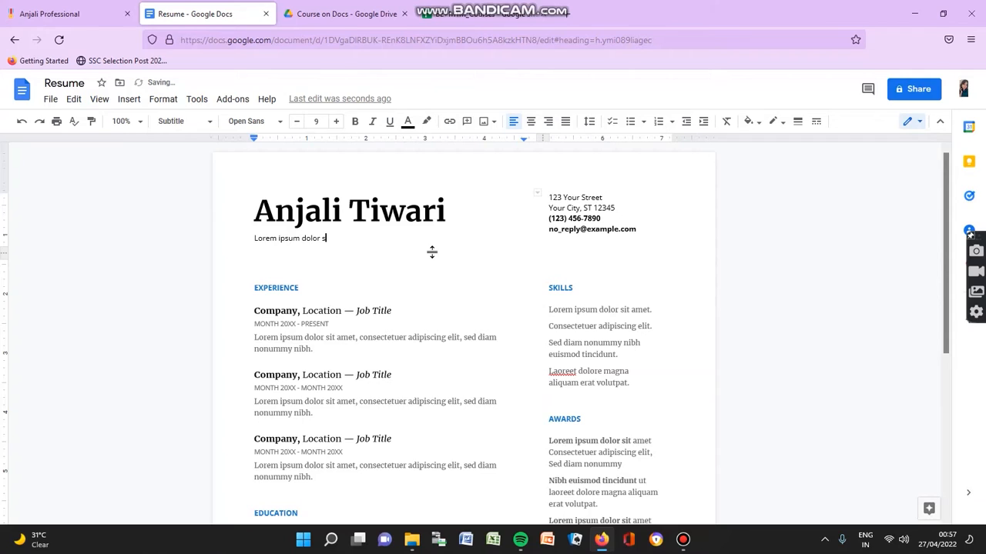
key("BackSpace")
key("BackSpace")
key("BackSpace")
key("BackSpace")
key("BackSpace")
key("BackSpace")
key("BackSpace")
key("BackSpace")
key("BackSpace")
key("BackSpace")
key("BackSpace")
key("BackSpace")
key("BackSpace")
key("BackSpace")
type("Ed")
type("ucat")
type("or")
type(", ")
type("Mana")
type("ger")
key("BackSpace")
key("BackSpace")
key("BackSpace")
key("BackSpace")
key("BackSpace")
key("BackSpace")
key("BackSpace")
type("Coordinator")
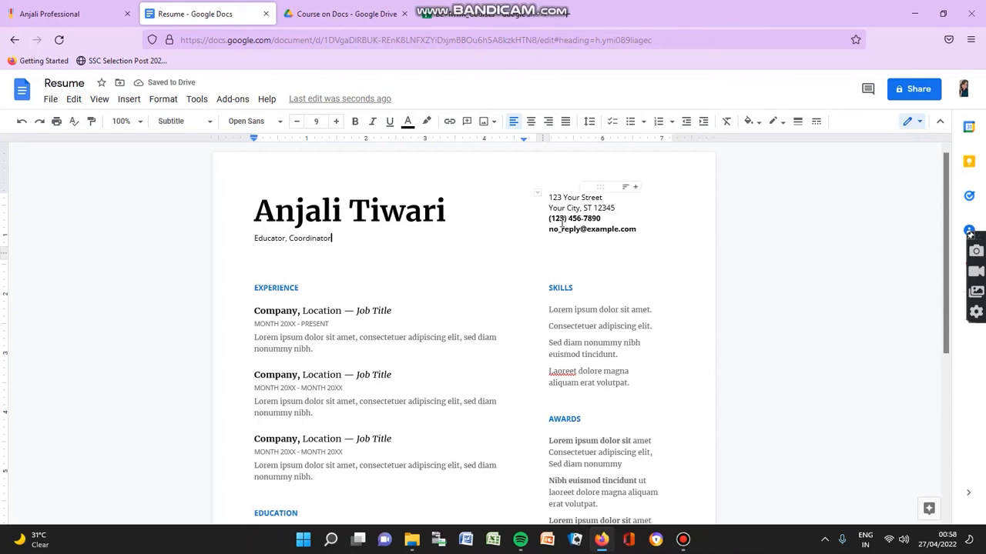
Step: Replace the placeholder street and city lines with the person's street address and city
left_click(607, 199)
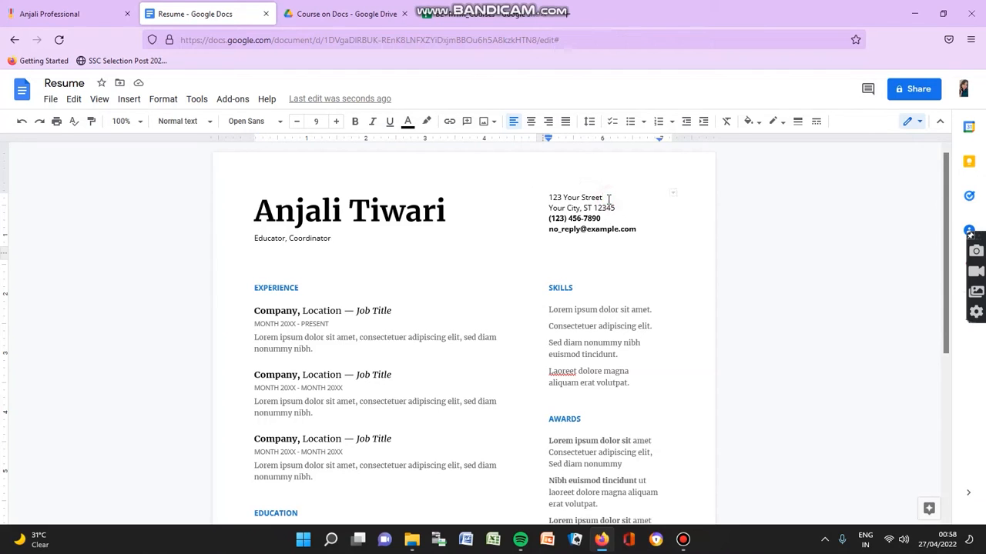
key("BackSpace")
key("BackSpace")
key("BackSpace")
key("BackSpace")
key("BackSpace")
key("BackSpace")
key("BackSpace")
key("BackSpace")
key("BackSpace")
key("BackSpace")
key("BackSpace")
key("BackSpace")
key("BackSpace")
key("BackSpace")
key("BackSpace")
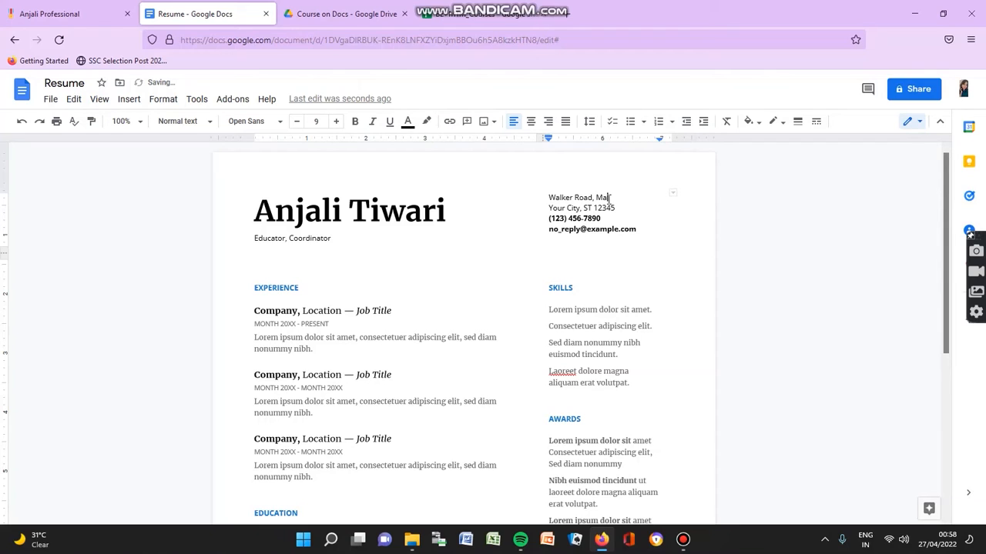
left_click(581, 207)
key("BackSpace")
key("BackSpace")
key("BackSpace")
key("BackSpace")
key("BackSpace")
key("BackSpace")
key("BackSpace")
key("BackSpace")
key("BackSpace")
type("Nagpur")
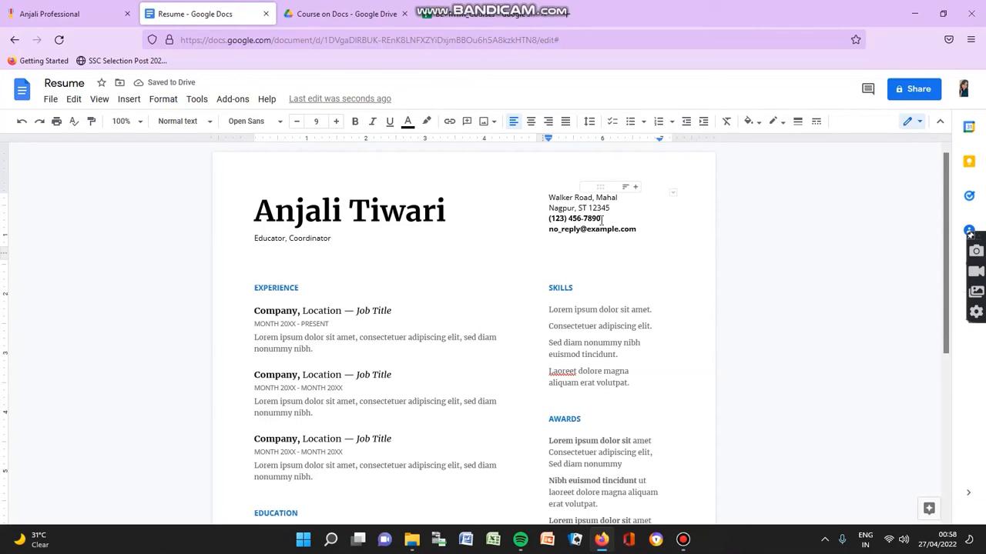
type(",")
Step: Replace the placeholder phone number and e-mail with the person's own phone and e-mail
left_click(606, 220)
key("BackSpace")
key("BackSpace")
key("BackSpace")
key("BackSpace")
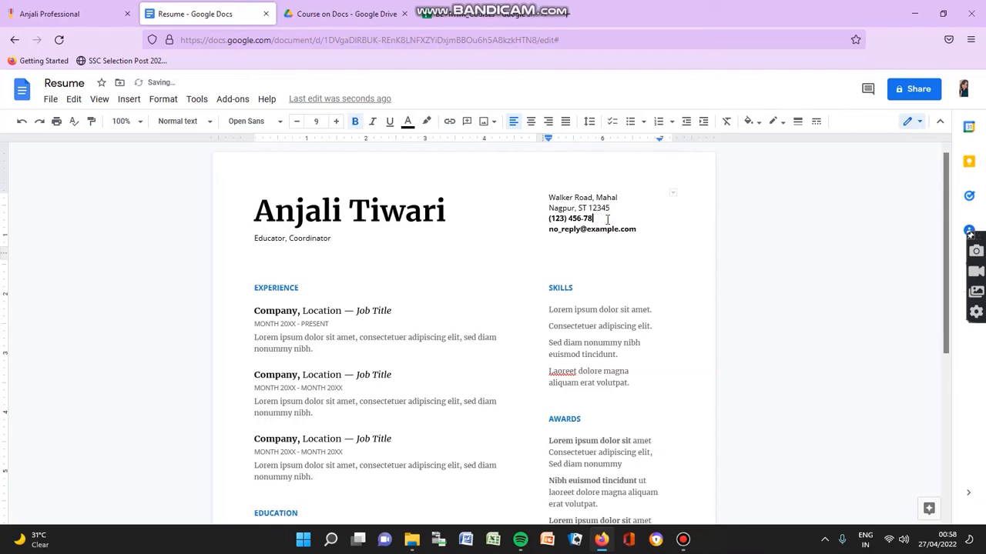
key("BackSpace")
key("BackSpace")
key("BackSpace")
key("BackSpace")
key("BackSpace")
key("BackSpace")
key("BackSpace")
key("BackSpace")
key("BackSpace")
key("BackSpace")
left_click(641, 229)
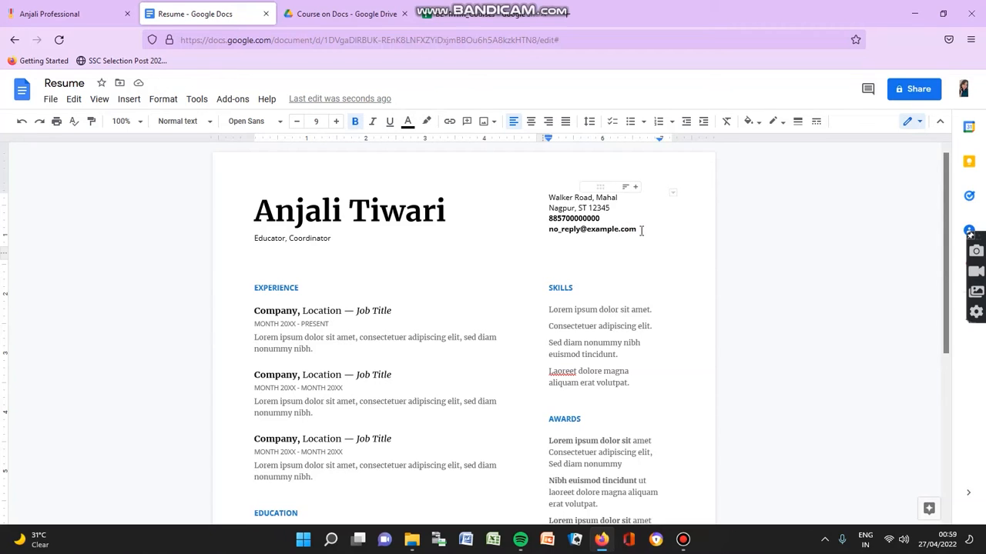
key("BackSpace")
key("BackSpace")
key("BackSpace")
key("BackSpace")
key("BackSpace")
key("BackSpace")
key("BackSpace")
key("BackSpace")
key("BackSpace")
key("BackSpace")
key("BackSpace")
key("BackSpace")
key("BackSpace")
key("BackSpace")
key("BackSpace")
key("BackSpace")
key("BackSpace")
key("BackSpace")
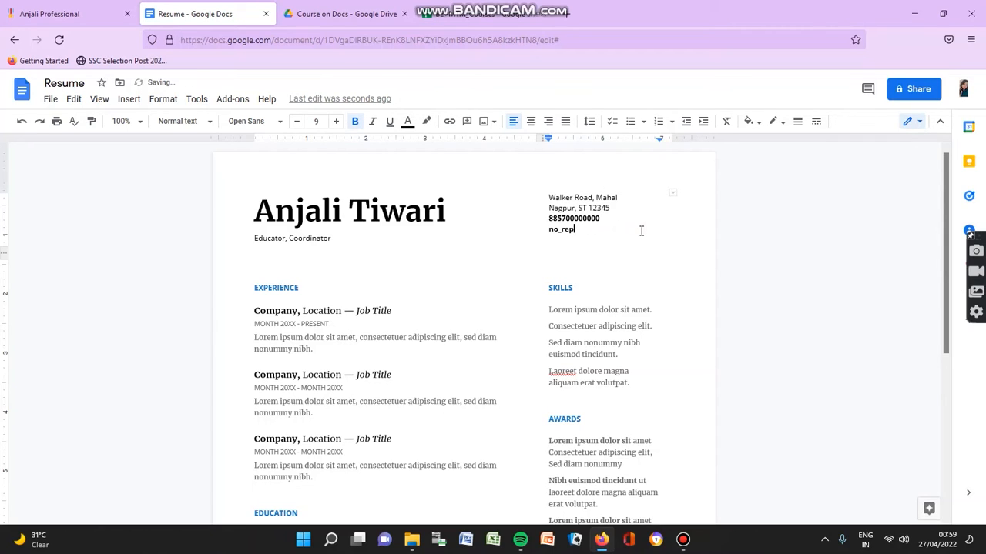
key("BackSpace")
key("BackSpace")
Step: Replace the Languages placeholder with 'English, Hindi, Marathi and Sanskrit', fixing the missing space
scroll(608, 247, "down", 1)
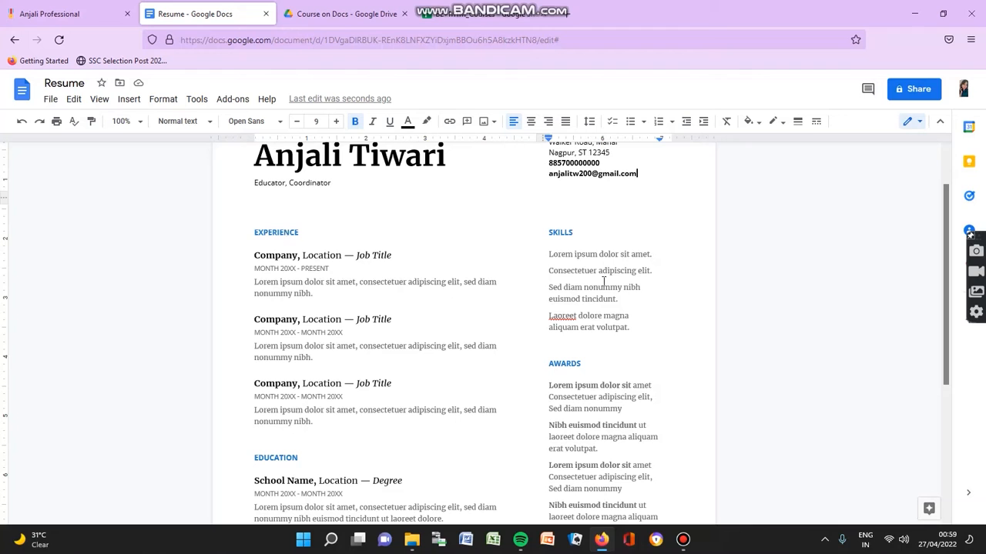
scroll(579, 416, "down", 4)
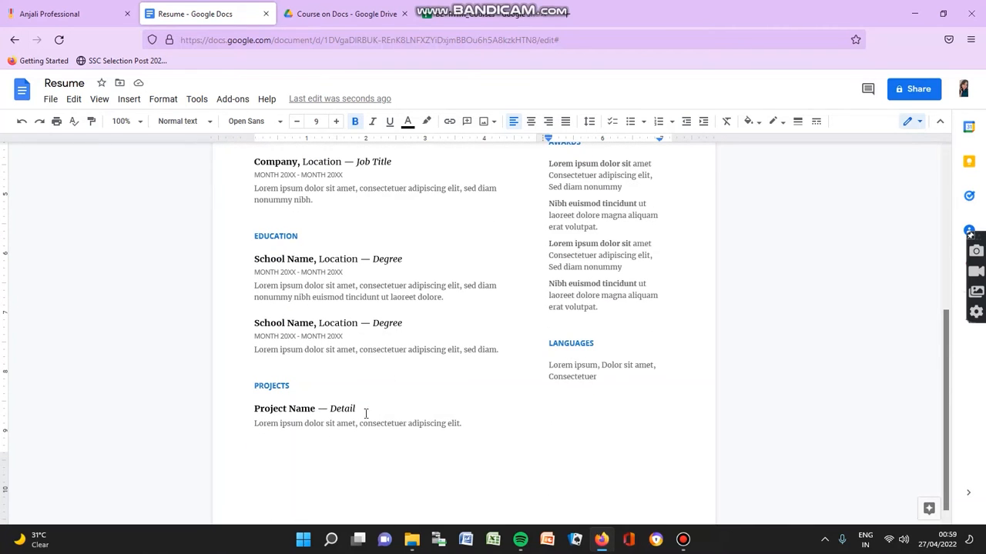
scroll(624, 380, "down", 1)
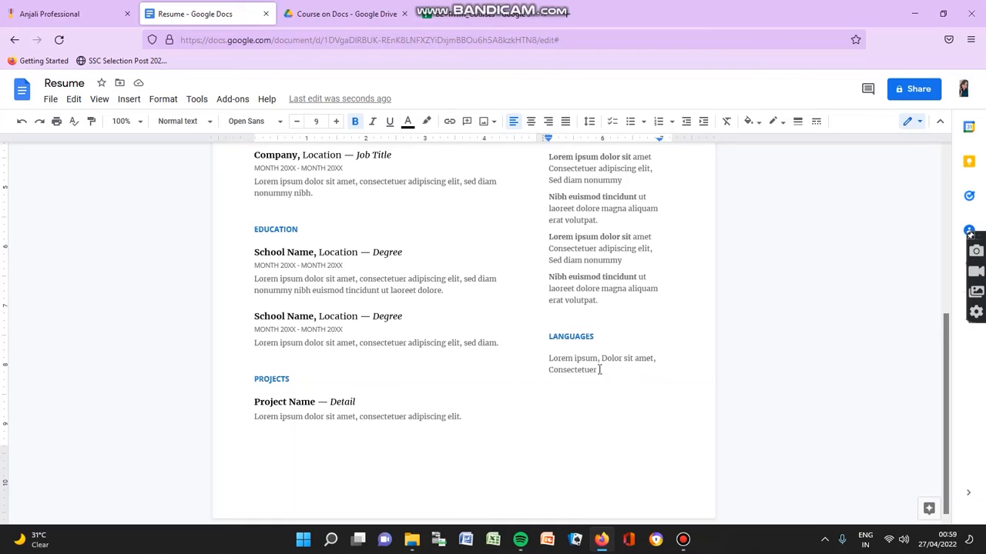
left_click(603, 377)
key("BackSpace")
key("BackSpace")
key("BackSpace")
key("BackSpace")
key("BackSpace")
key("BackSpace")
key("BackSpace")
key("BackSpace")
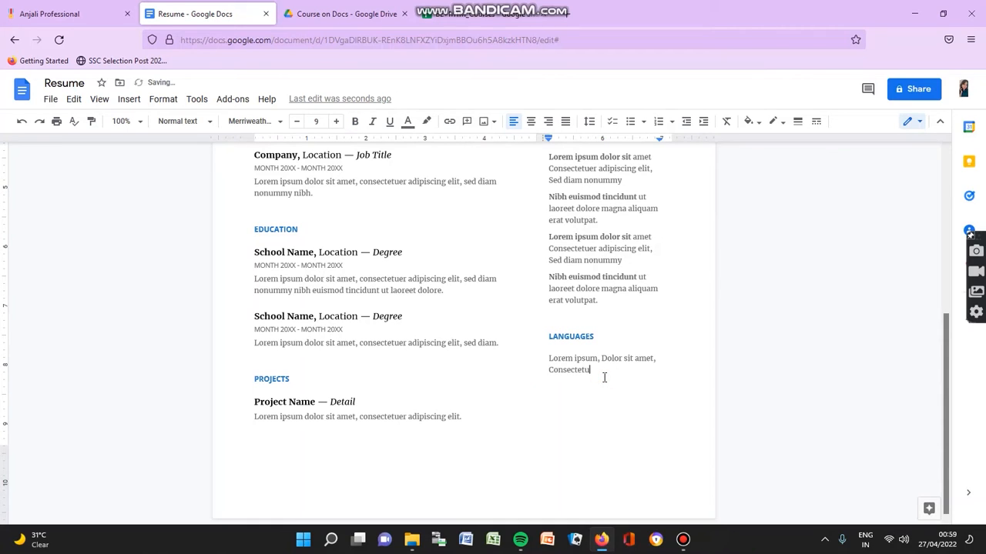
key("BackSpace")
key("BackSpace")
key("BackSpace")
key("BackSpace")
key("BackSpace")
key("BackSpace")
key("BackSpace")
key("BackSpace")
key("BackSpace")
key("BackSpace")
key("BackSpace")
key("BackSpace")
key("BackSpace")
key("BackSpace")
key("BackSpace")
key("BackSpace")
key("BackSpace")
key("BackSpace")
key("BackSpace")
key("BackSpace")
key("BackSpace")
key("BackSpace")
key("BackSpace")
key("BackSpace")
key("BackSpace")
key("BackSpace")
key("BackSpace")
key("BackSpace")
key("BackSpace")
key("BackSpace")
key("BackSpace")
key("BackSpace")
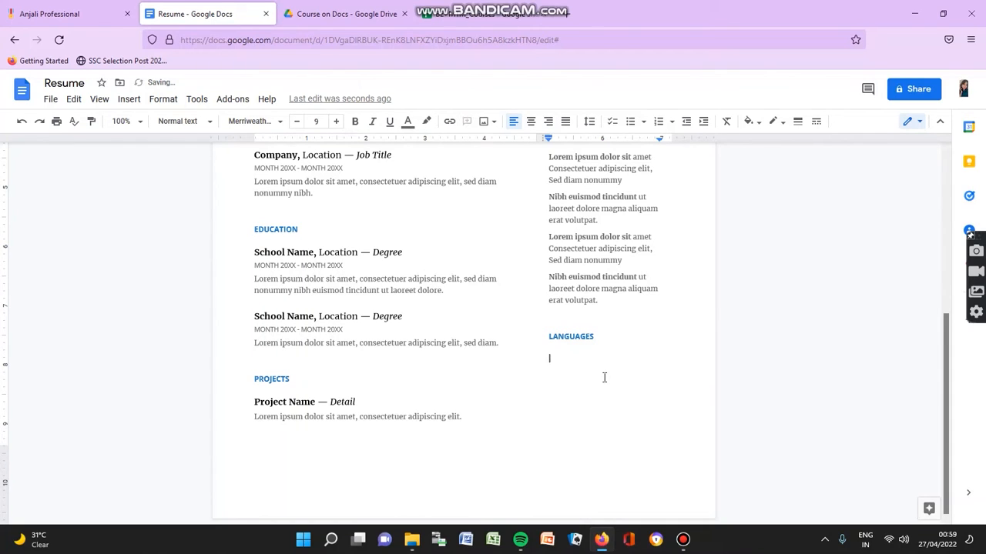
type("English,Hindi, Marathi andSanskr")
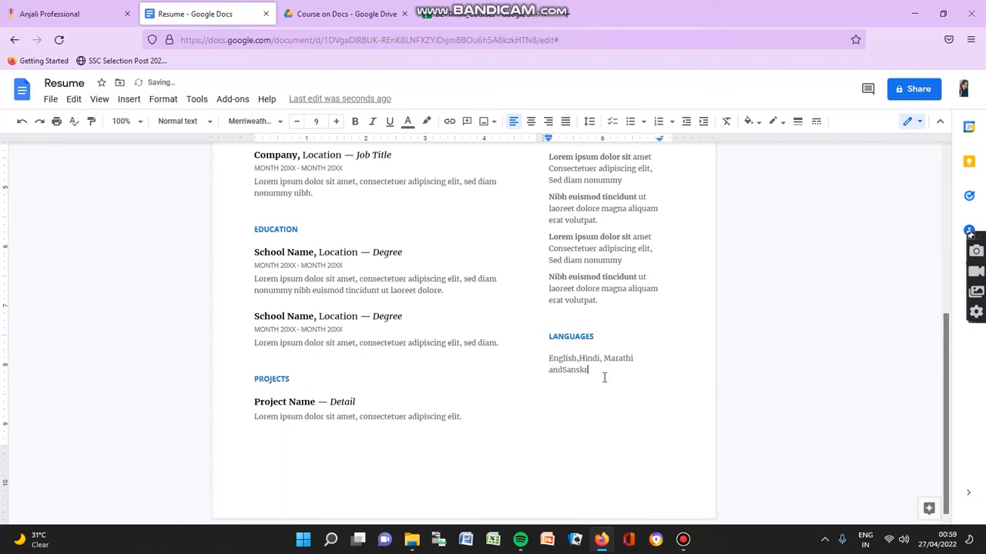
type("it")
left_click(563, 370)
scroll(564, 371, "up", 3)
scroll(565, 371, "up", 2)
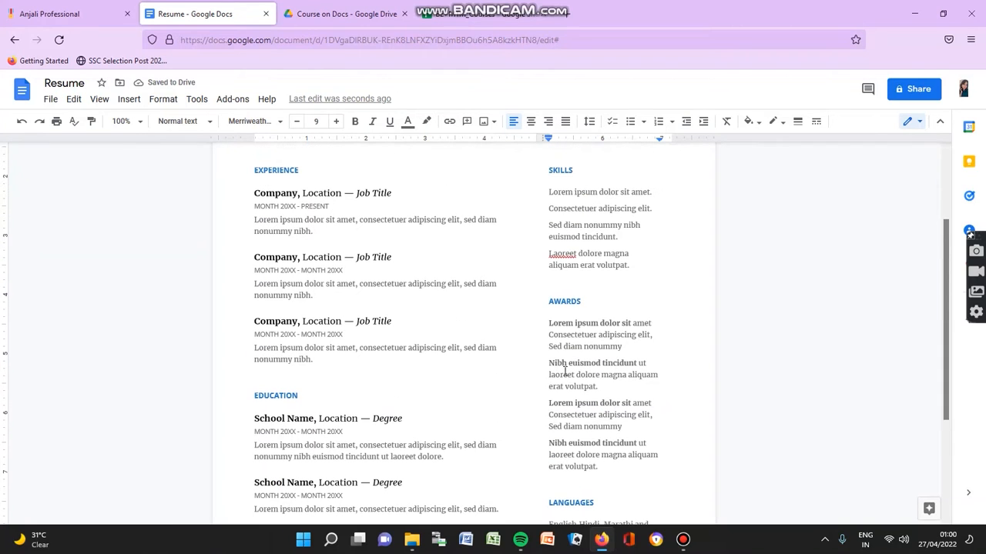
scroll(596, 362, "up", 3)
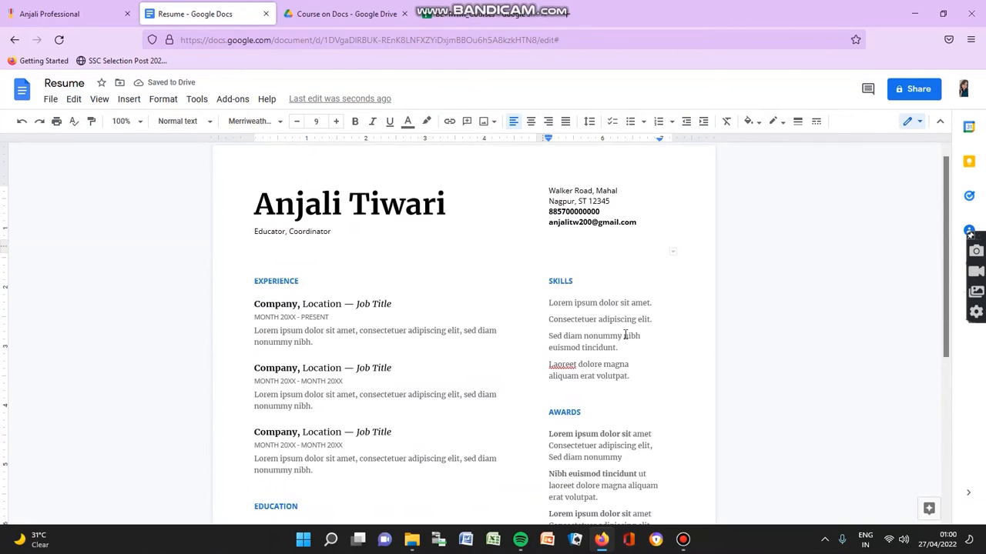
left_click(656, 304)
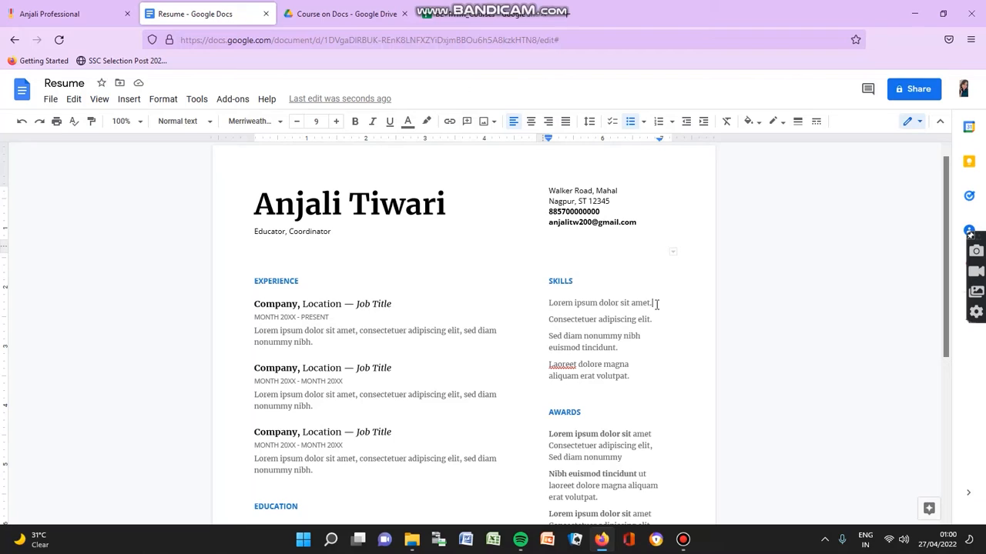
Step: Replace the first skill placeholder with 'Team Management'
key("BackSpace")
key("BackSpace")
key("BackSpace")
key("BackSpace")
key("BackSpace")
key("BackSpace")
key("BackSpace")
key("BackSpace")
key("BackSpace")
key("BackSpace")
key("BackSpace")
key("BackSpace")
key("BackSpace")
key("BackSpace")
key("BackSpace")
key("BackSpace")
key("BackSpace")
key("BackSpace")
key("BackSpace")
key("BackSpace")
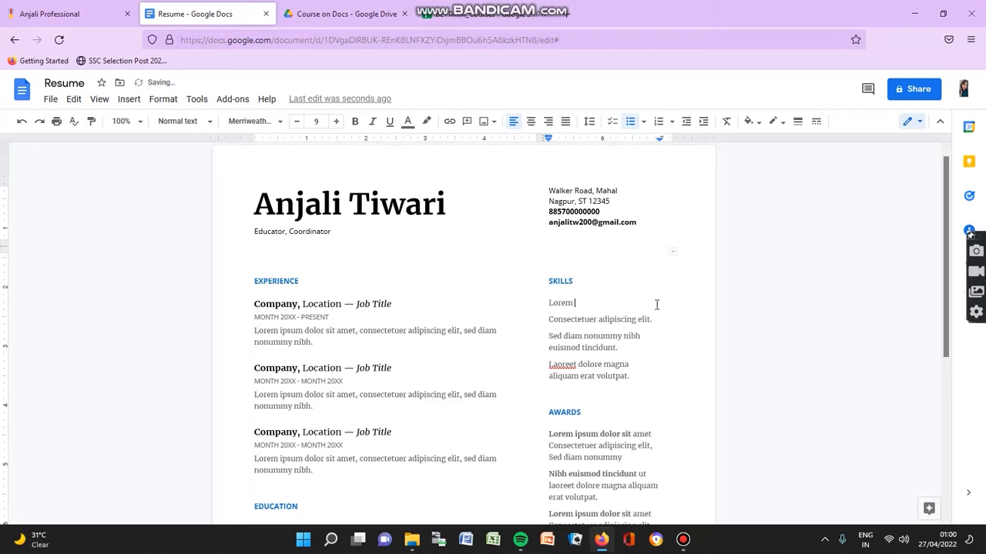
key("BackSpace")
key("BackSpace")
key("BackSpace")
key("BackSpace")
type("Team MA")
key("BackSpace")
type("anagment")
Step: Clear the second skill line and correct the 'Managment' misspelling to 'Management'
left_click(655, 321)
key("BackSpace")
key("BackSpace")
key("BackSpace")
key("BackSpace")
key("BackSpace")
key("BackSpace")
key("BackSpace")
key("BackSpace")
key("BackSpace")
key("BackSpace")
key("BackSpace")
key("BackSpace")
key("BackSpace")
key("BackSpace")
key("BackSpace")
key("BackSpace")
key("BackSpace")
key("BackSpace")
key("BackSpace")
key("BackSpace")
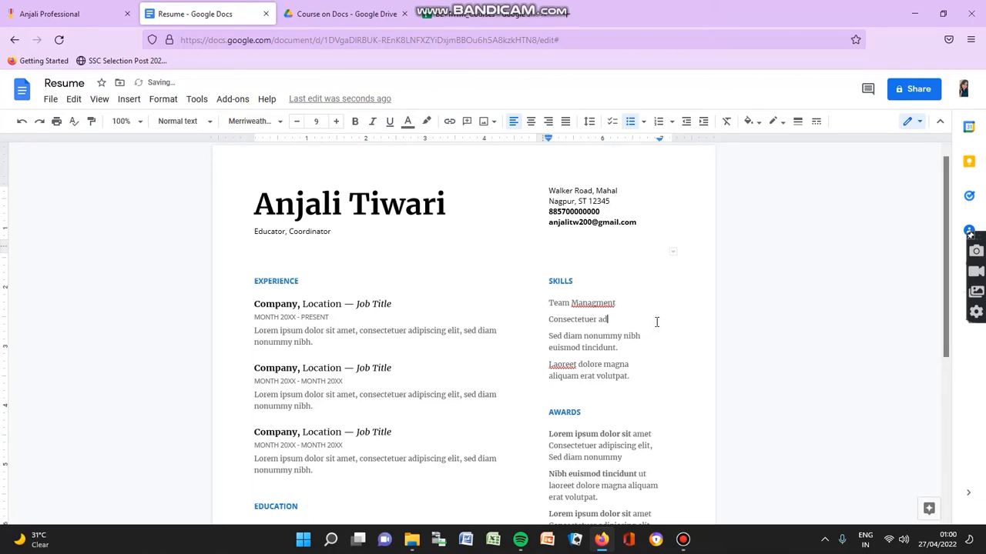
key("BackSpace")
key("BackSpace")
key("BackSpace")
type("Comuunica")
key("BackSpace")
key("BackSpace")
key("BackSpace")
key("BackSpace")
key("BackSpace")
key("BackSpace")
key("BackSpace")
key("BackSpace")
key("BackSpace")
left_click(594, 303)
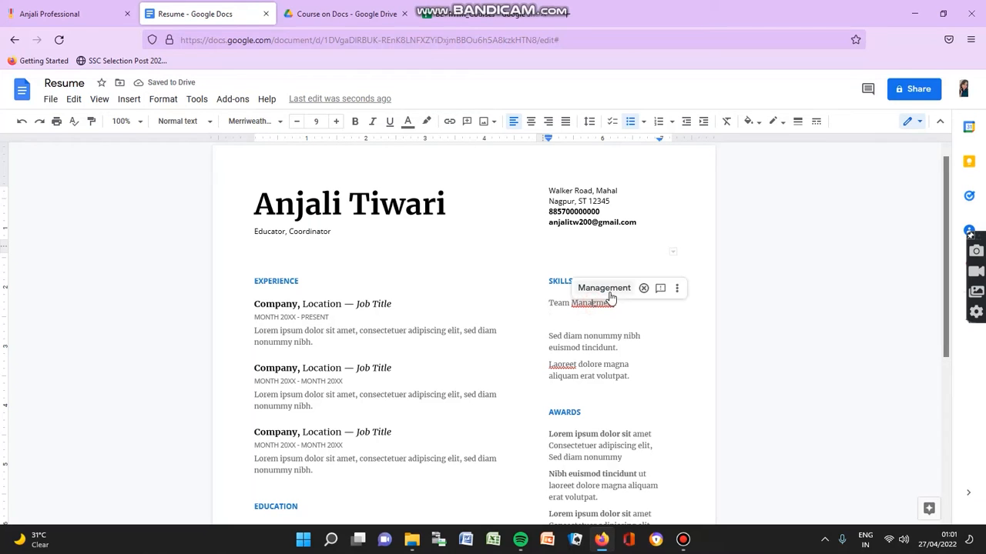
left_click(605, 288)
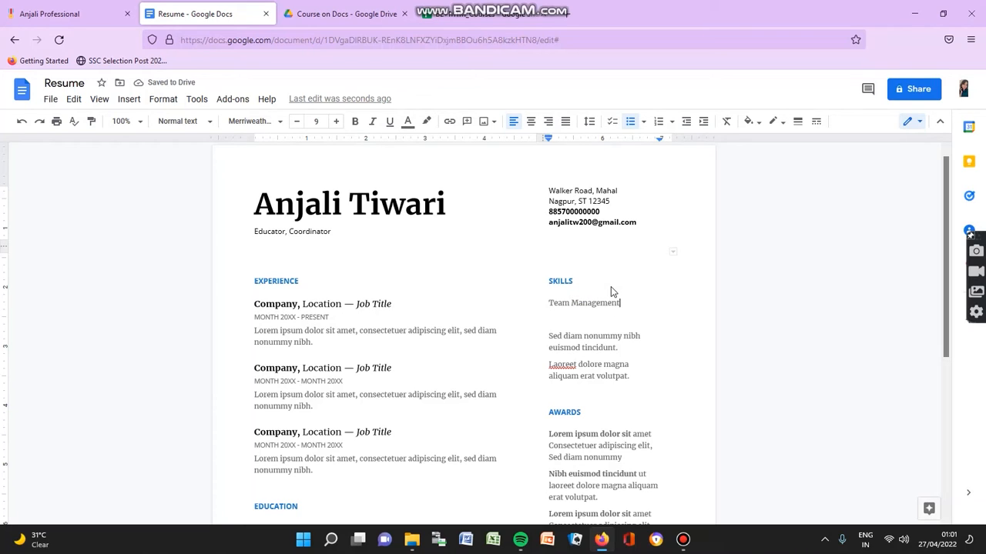
Step: Type 'Effective Communication Skills' on the empty second skill line
left_click(553, 318)
type("Effective Communi")
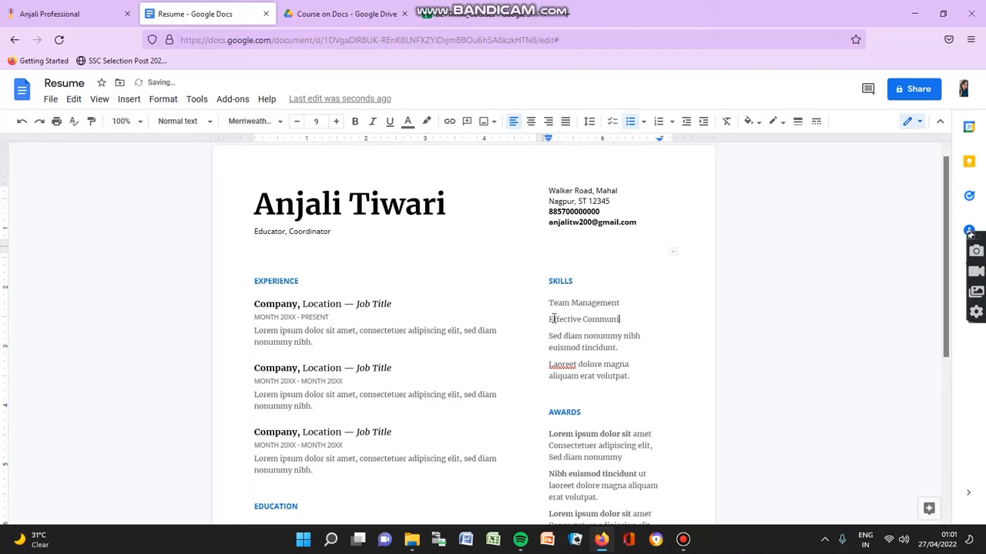
type("cation Skills")
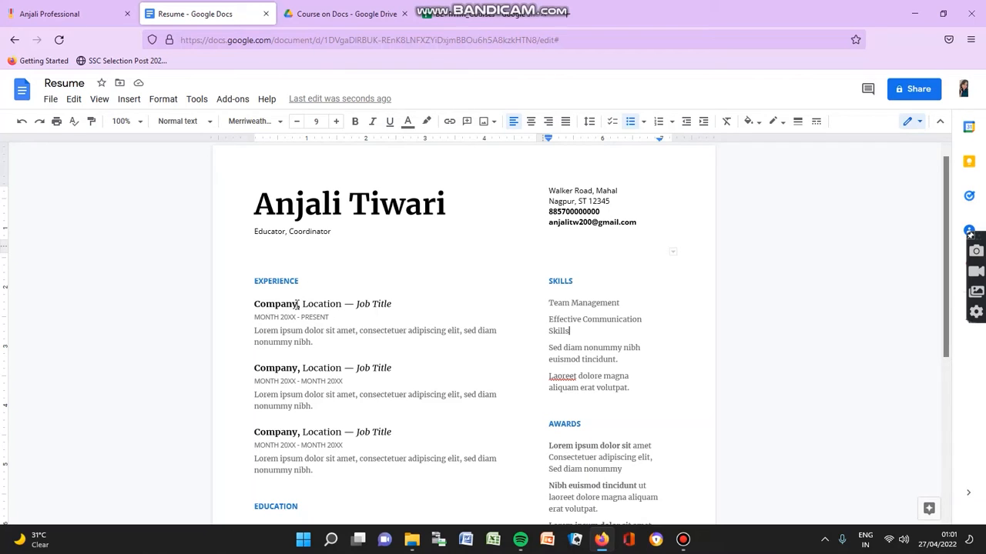
Step: Set the first job heading to More Than Marks, MUmbai — Manager
left_click(297, 305)
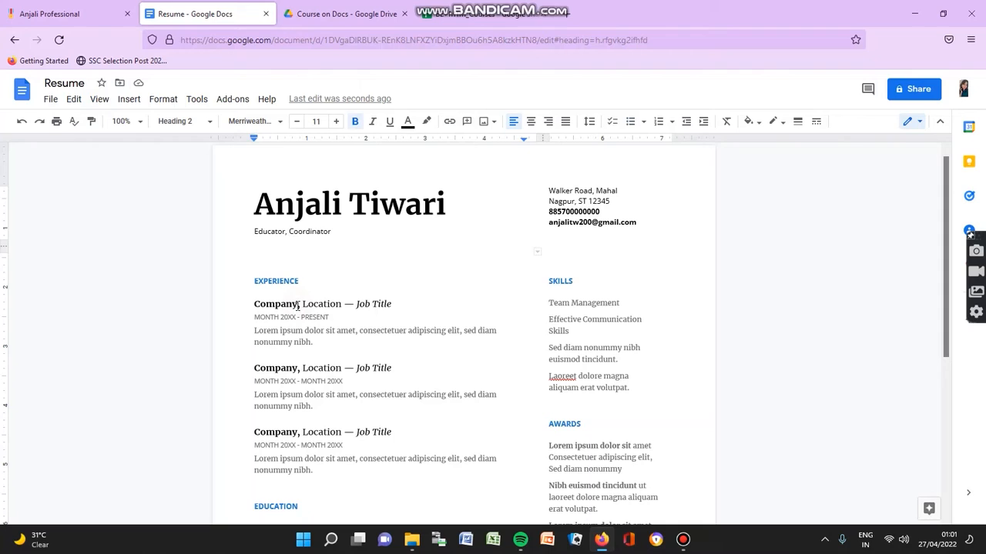
key("BackSpace")
key("BackSpace")
key("BackSpace")
key("BackSpace")
key("BackSpace")
key("BackSpace")
key("BackSpace")
key("BackSpace")
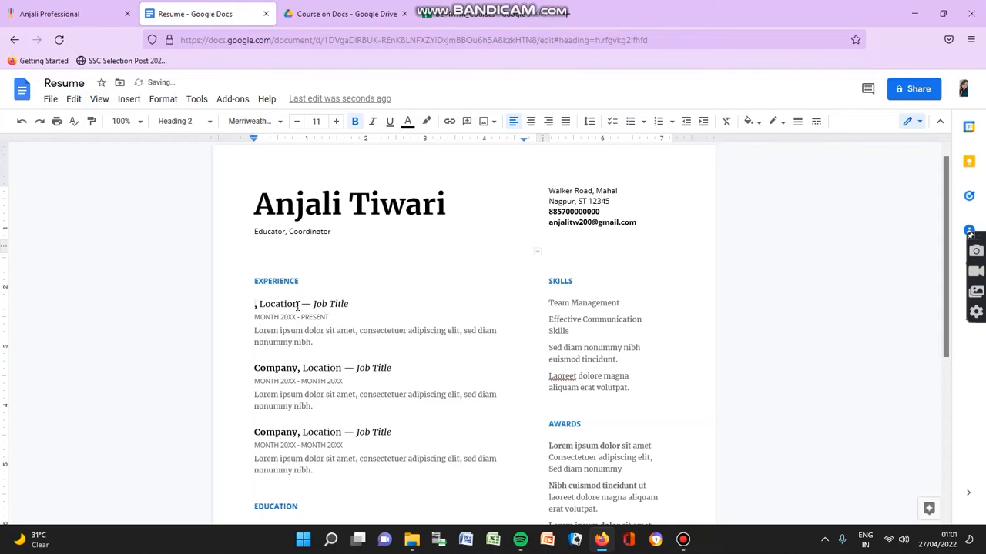
type("More")
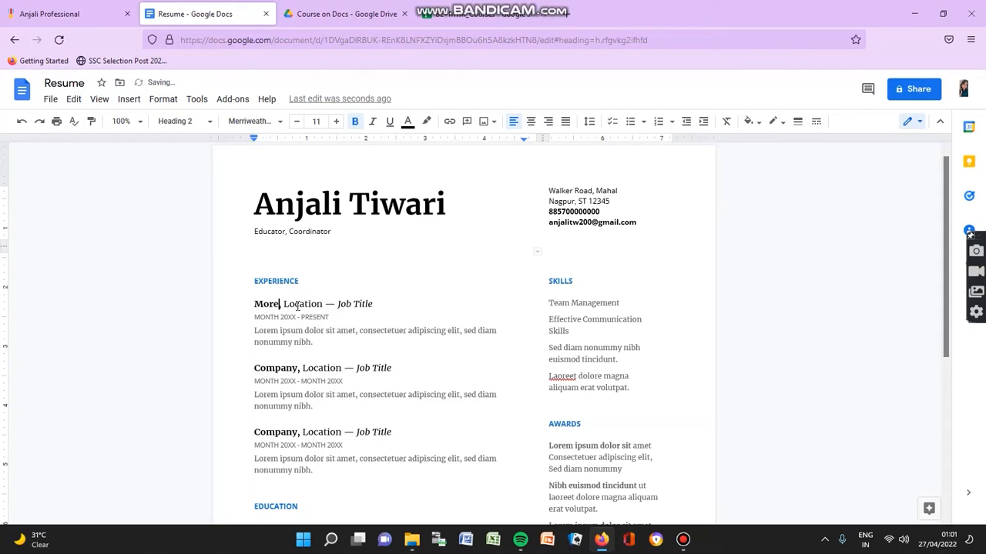
type(" Than")
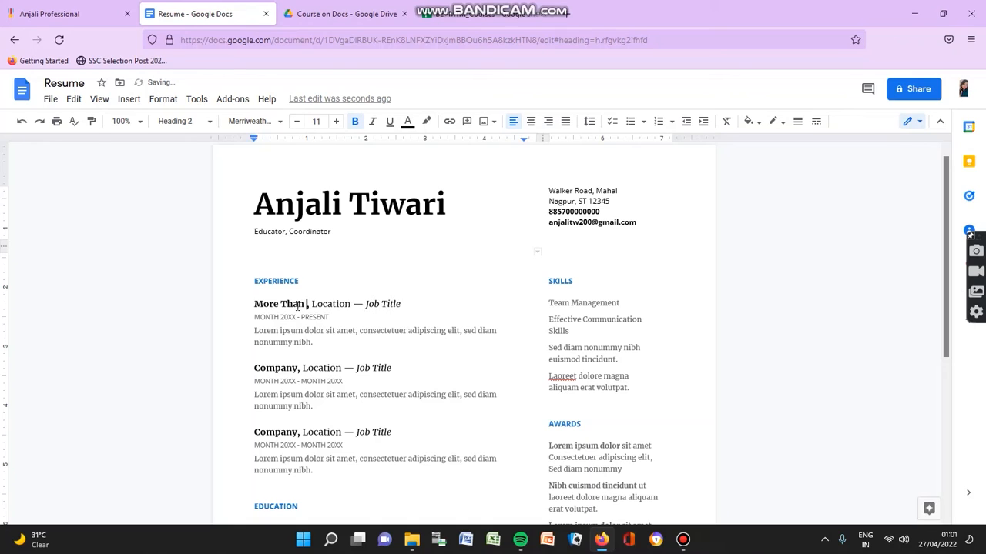
type(" Marks")
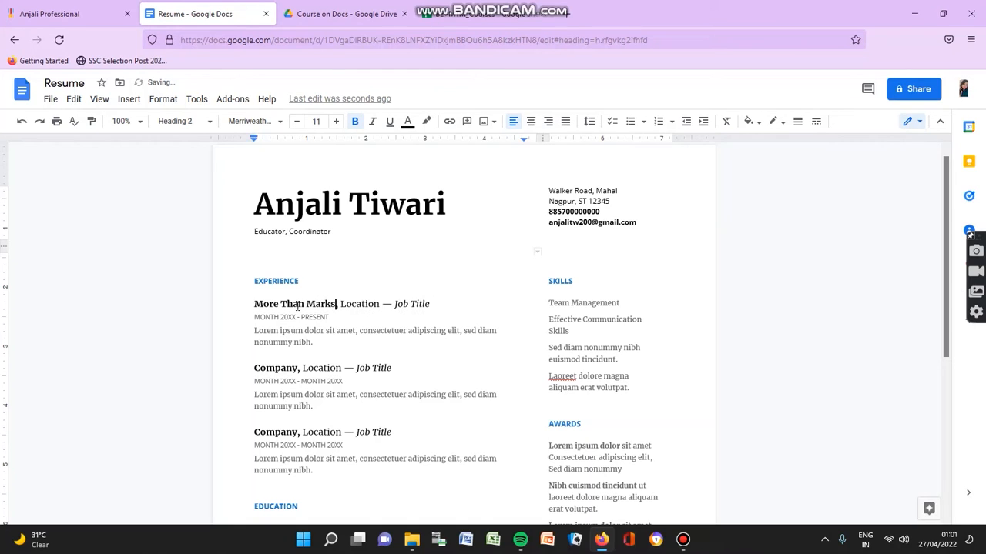
left_click(380, 304)
key("BackSpace")
key("BackSpace")
key("BackSpace")
key("BackSpace")
key("BackSpace")
key("BackSpace")
key("BackSpace")
key("BackSpace")
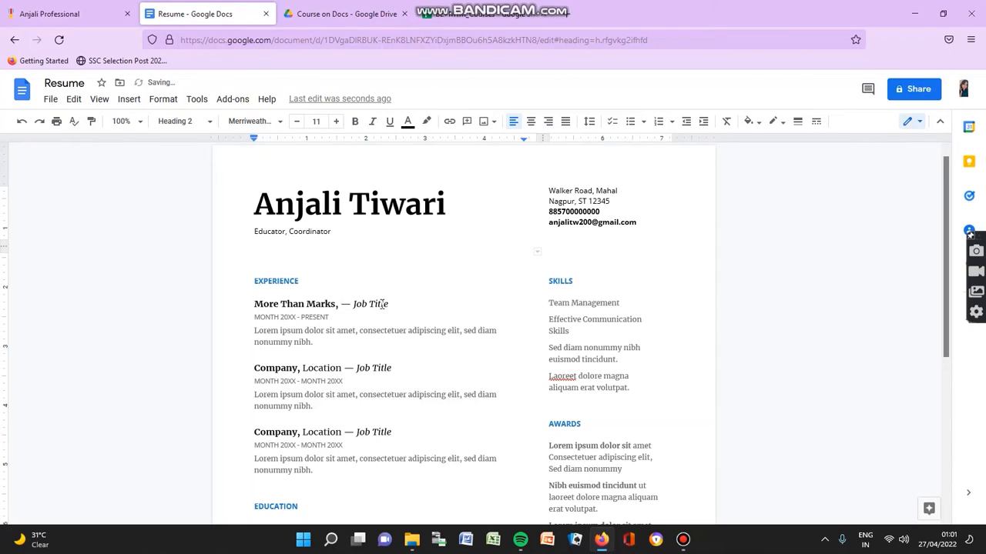
type("MUmba")
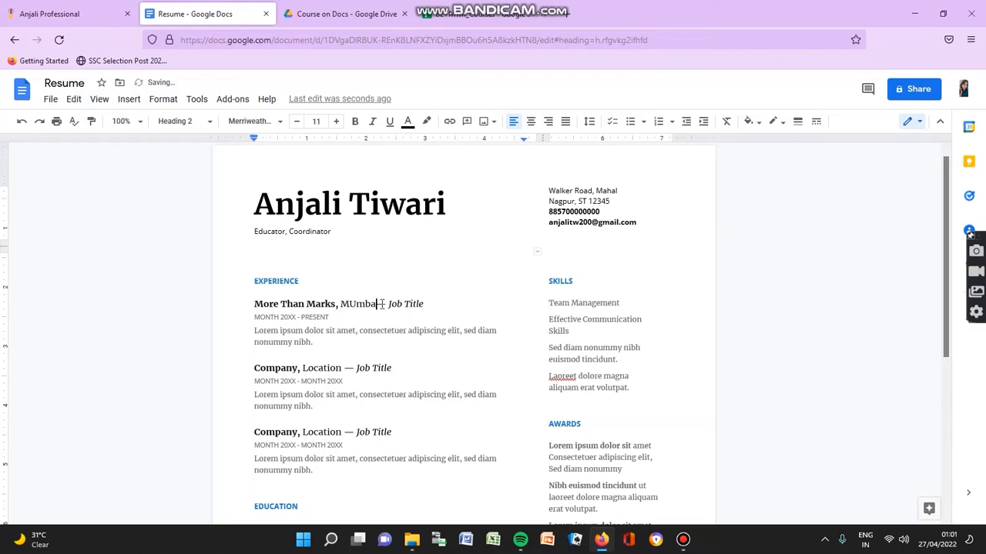
type("i")
left_click(429, 305)
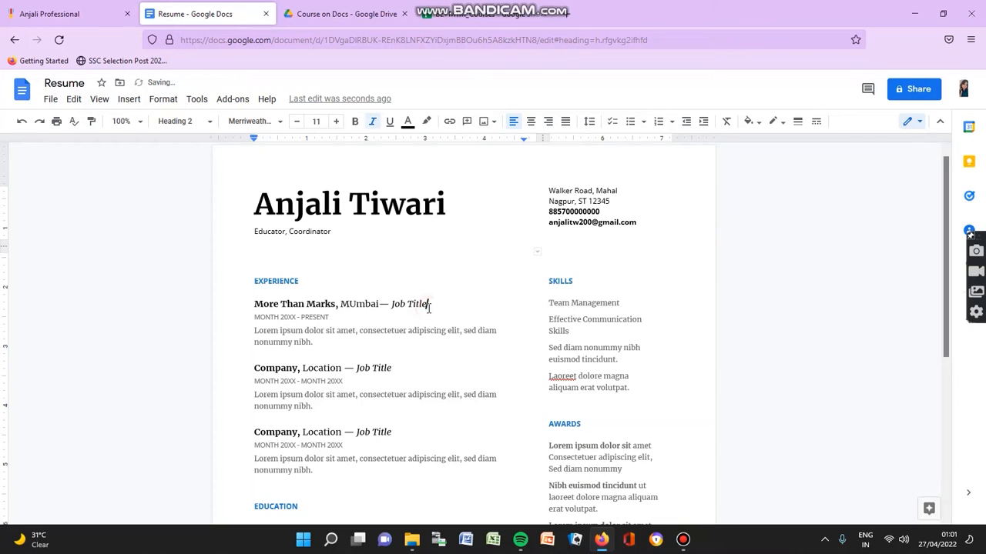
key("BackSpace")
key("BackSpace")
key("BackSpace")
key("BackSpace")
key("BackSpace")
key("BackSpace")
key("BackSpace")
key("BackSpace")
type("Manager")
Step: Change the first job's date line to 'Nov 2020 - PRESENT'
left_click(295, 318)
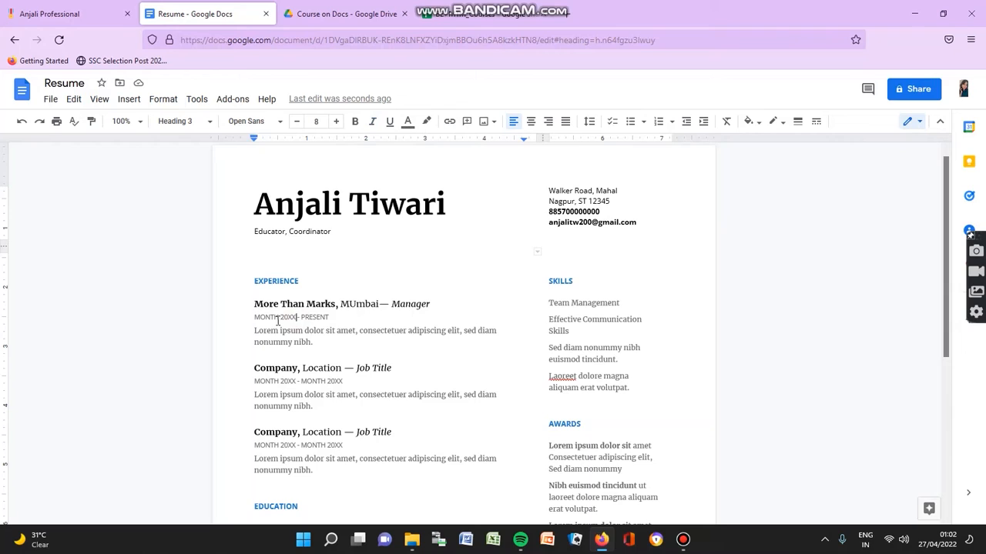
left_click(280, 317)
key("BackSpace")
key("BackSpace")
key("BackSpace")
key("BackSpace")
key("BackSpace")
key("BackSpace")
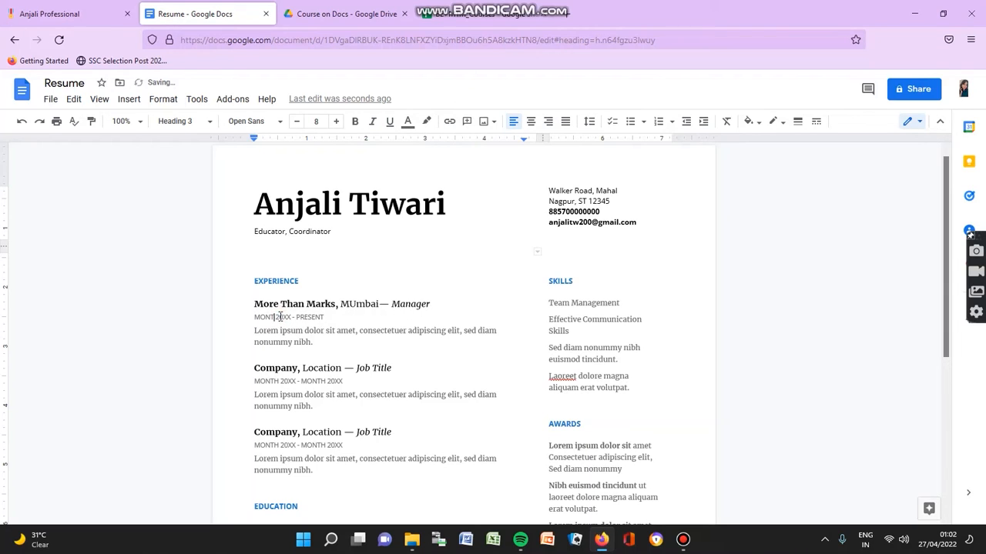
type("Nov")
left_click(285, 317)
key("BackSpace")
key("BackSpace")
type("20")
left_click(320, 347)
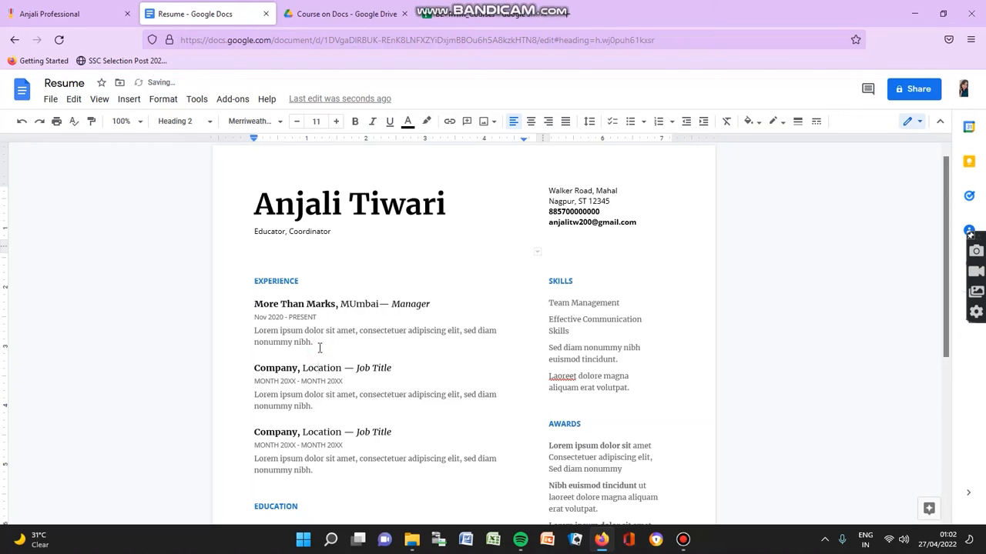
left_click(307, 341)
left_click(318, 344)
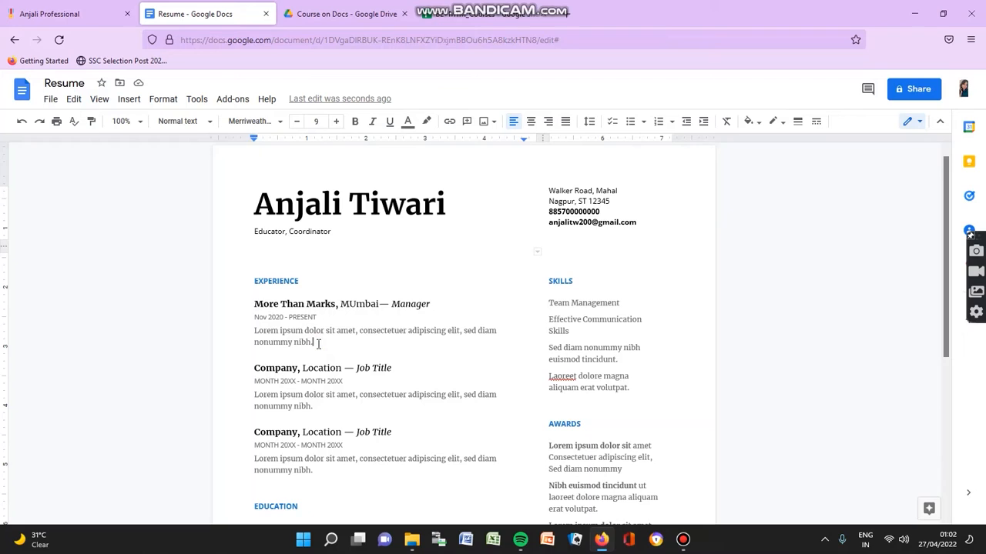
Step: Replace the first job's description with 'Managing teams, Prep…', correcting 'Managing' via spell check
key("BackSpace")
key("BackSpace")
key("BackSpace")
key("BackSpace")
key("BackSpace")
key("BackSpace")
key("BackSpace")
key("BackSpace")
key("BackSpace")
key("BackSpace")
key("BackSpace")
key("BackSpace")
key("BackSpace")
key("BackSpace")
key("BackSpace")
key("BackSpace")
key("BackSpace")
key("BackSpace")
key("BackSpace")
key("BackSpace")
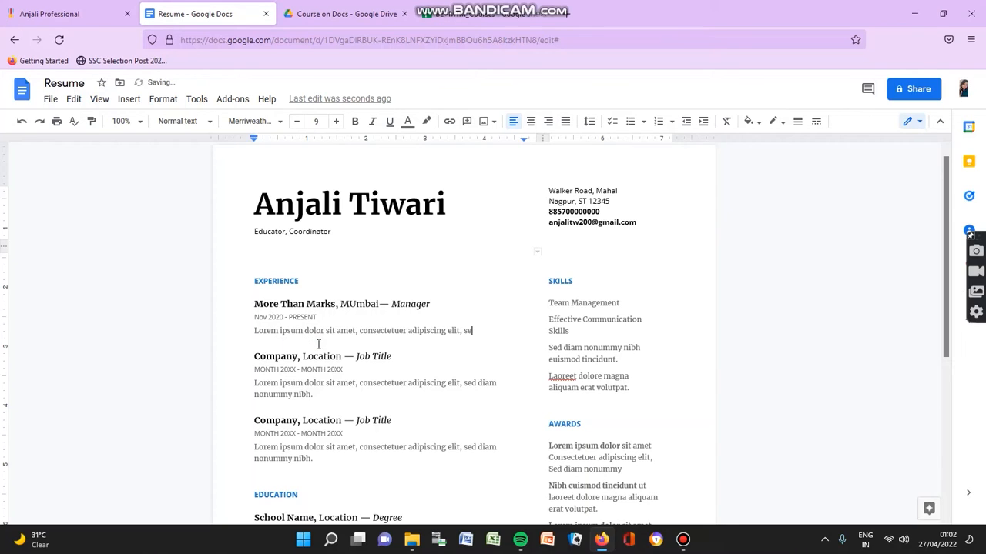
key("BackSpace")
key("BackSpace")
key("BackSpace")
key("BackSpace")
key("BackSpace")
key("BackSpace")
key("BackSpace")
key("BackSpace")
key("BackSpace")
key("BackSpace")
key("BackSpace")
key("BackSpace")
key("BackSpace")
key("BackSpace")
key("BackSpace")
key("BackSpace")
key("BackSpace")
key("BackSpace")
key("BackSpace")
key("BackSpace")
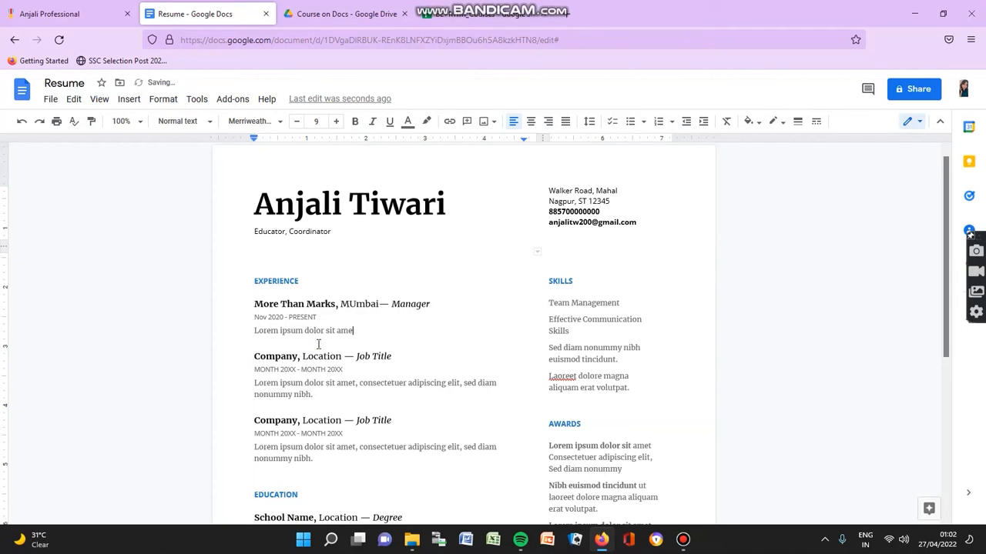
key("BackSpace")
key("BackSpace")
key("BackSpace")
key("BackSpace")
key("BackSpace")
key("BackSpace")
key("BackSpace")
key("BackSpace")
key("BackSpace")
key("BackSpace")
key("BackSpace")
key("BackSpace")
key("BackSpace")
key("BackSpace")
key("BackSpace")
key("BackSpace")
key("BackSpace")
key("BackSpace")
key("BackSpace")
key("BackSpace")
key("BackSpace")
key("BackSpace")
key("BackSpace")
type("Managinb")
key("BackSpace")
type("ng tea")
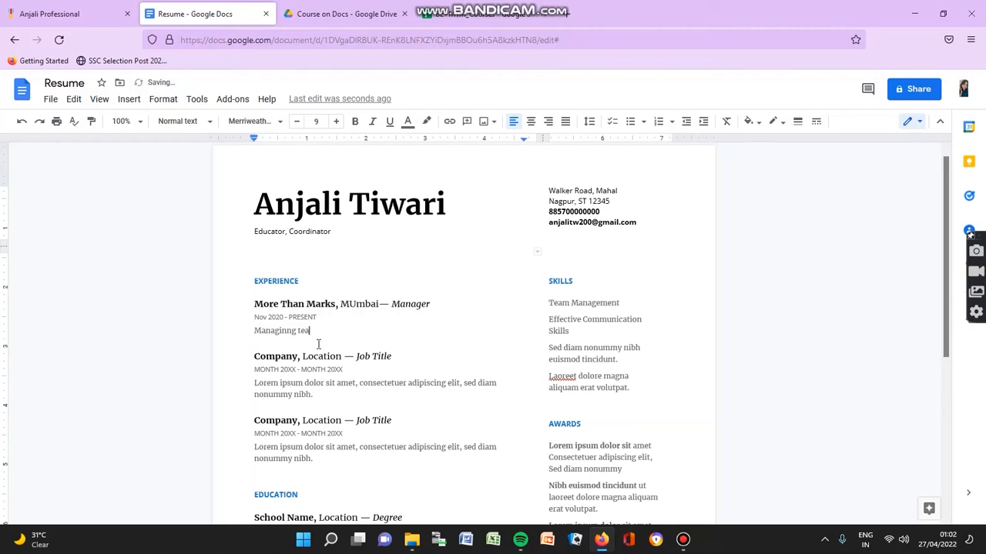
type("ms, Prep")
left_click(275, 330)
left_click(291, 316)
Step: Finish the description as 'Preparing Courses' and undo the accidental change to the second job heading
left_click(343, 338)
type("aring Courss")
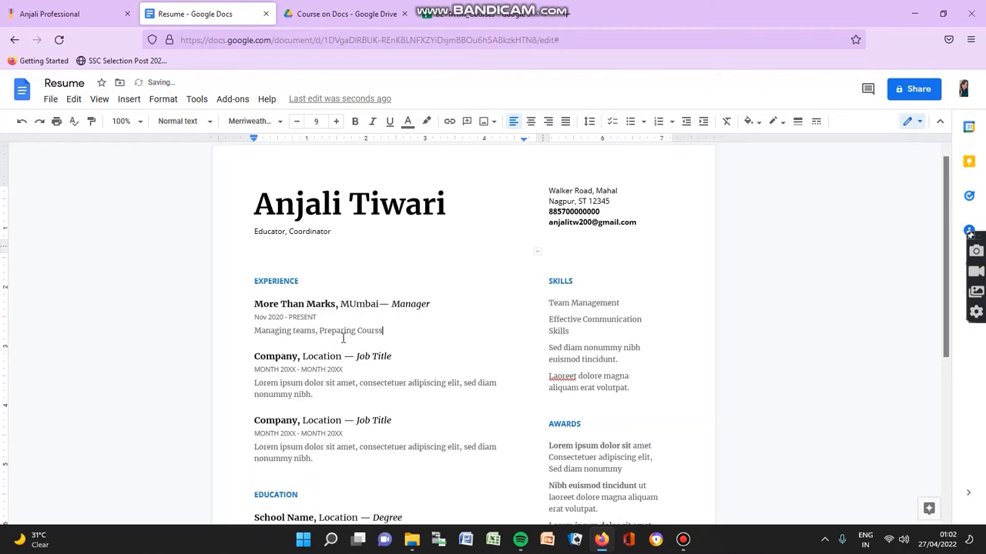
left_click(297, 356)
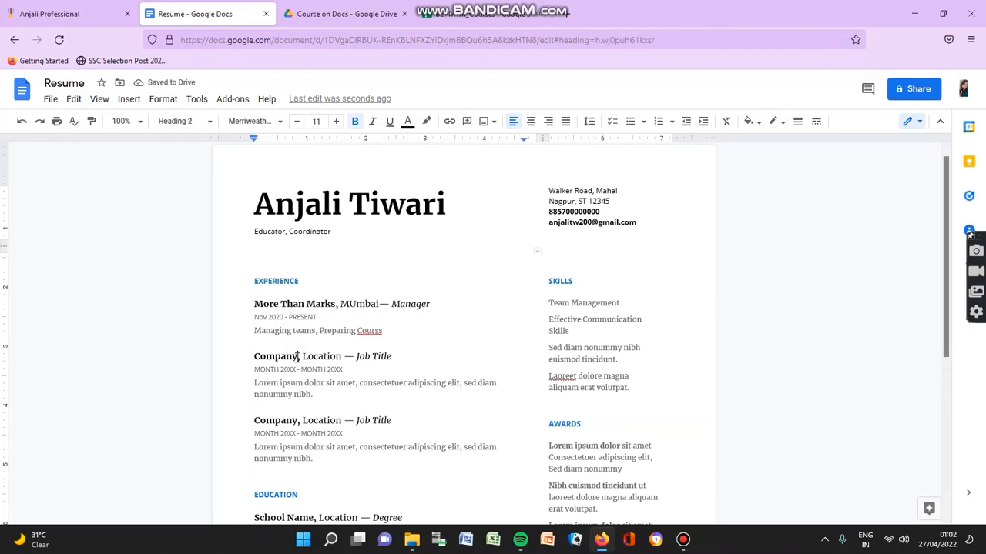
key("BackSpace")
key("BackSpace")
key("BackSpace")
key("BackSpace")
key("BackSpace")
key("BackSpace")
key("BackSpace")
key("BackSpace")
key("BackSpace")
key("BackSpace")
key("BackSpace")
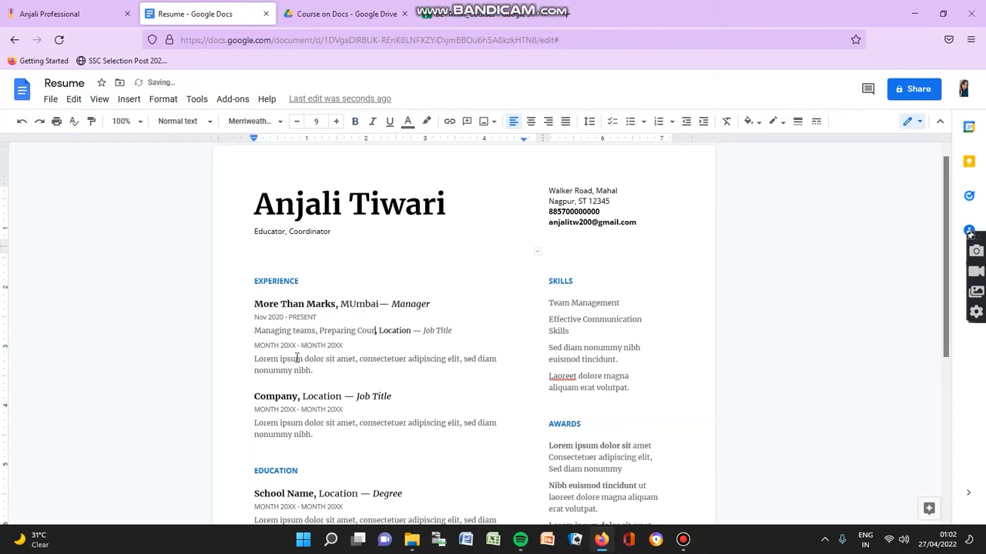
type("rses")
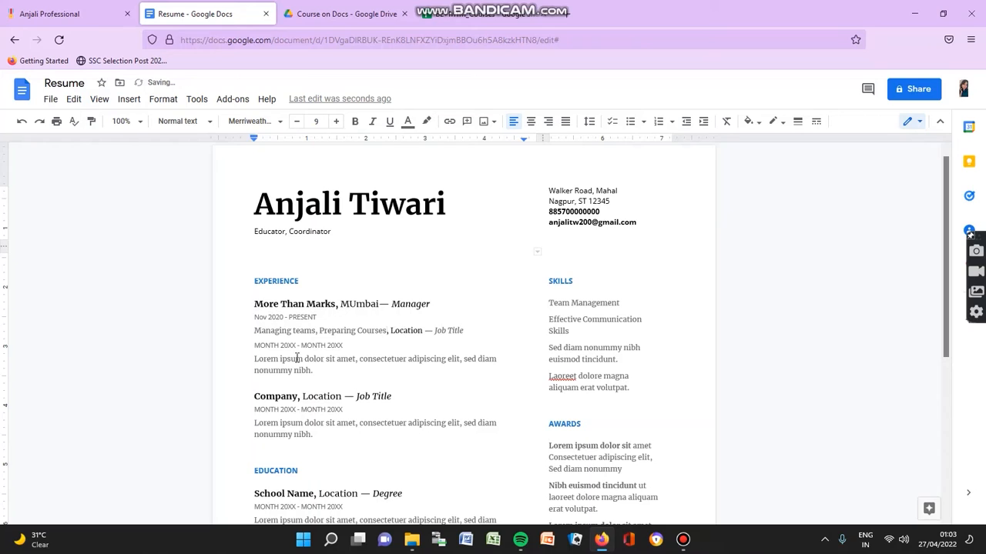
left_click(23, 125)
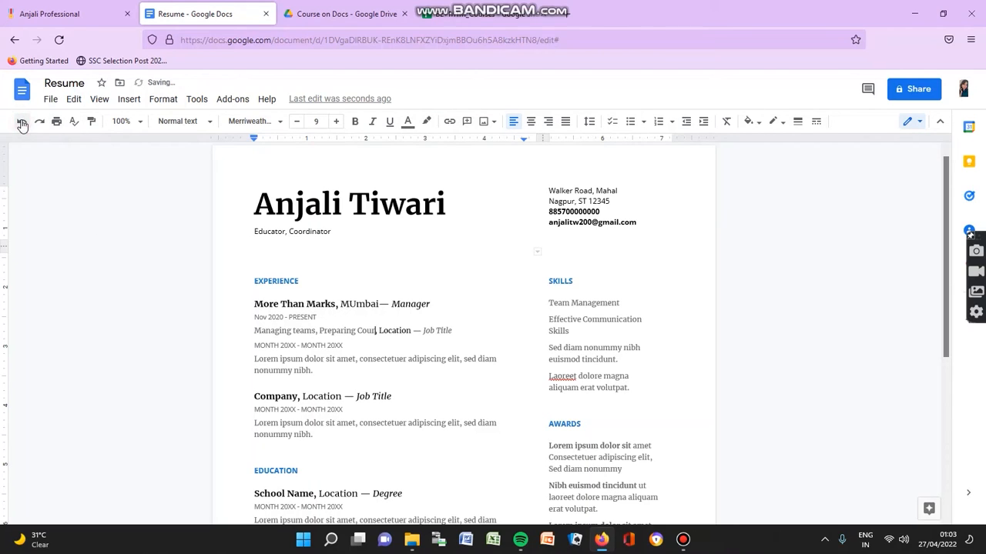
left_click(22, 125)
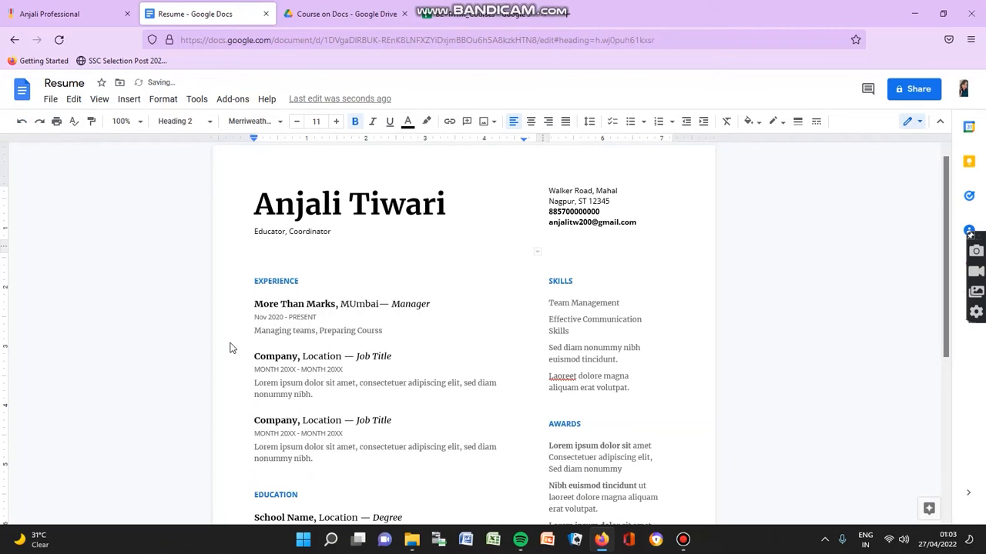
left_click(380, 329)
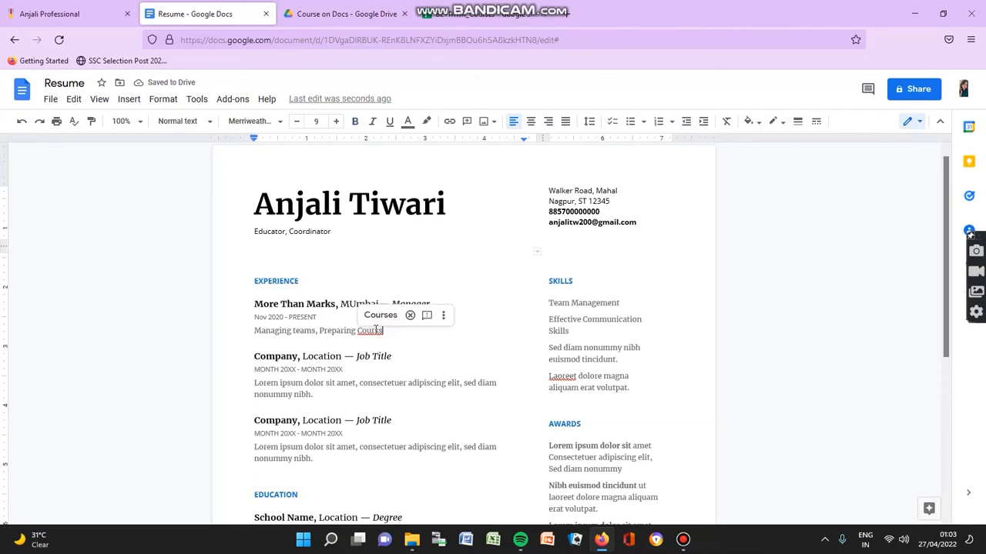
Step: Accept the 'Courses' spelling fix and set the second job's company to Beyond Exams
left_click(380, 320)
left_click(298, 358)
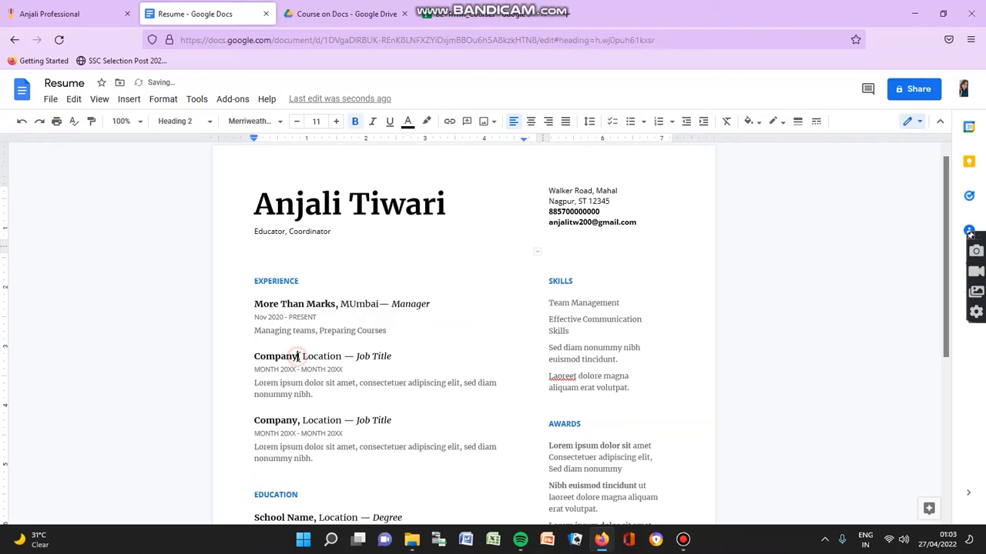
key("BackSpace")
key("BackSpace")
key("BackSpace")
key("BackSpace")
key("BackSpace")
key("BackSpace")
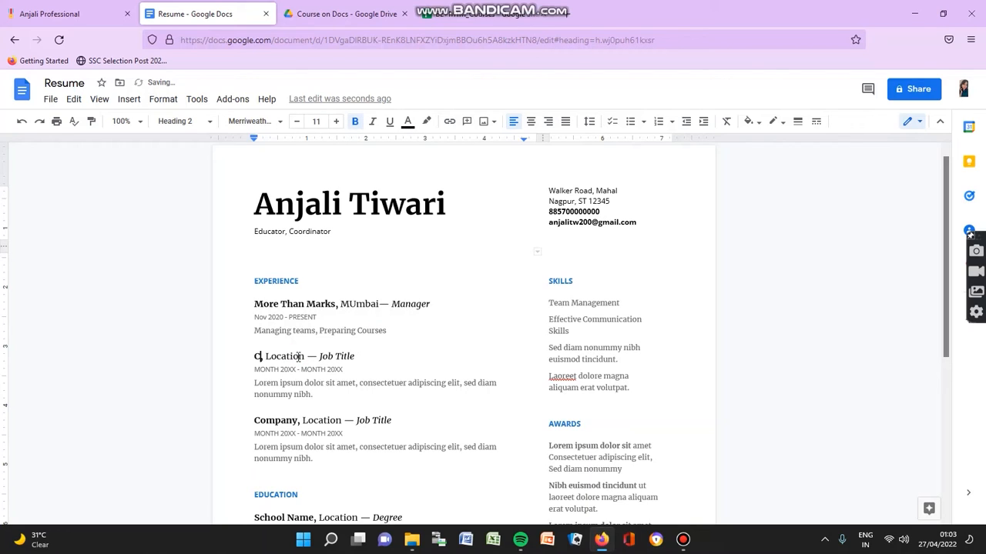
key("BackSpace")
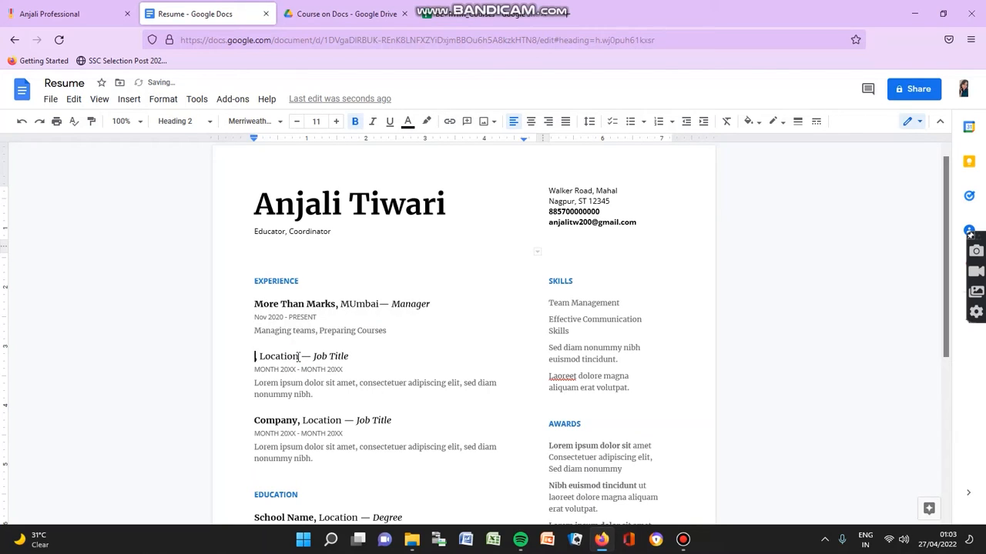
type("Beyond")
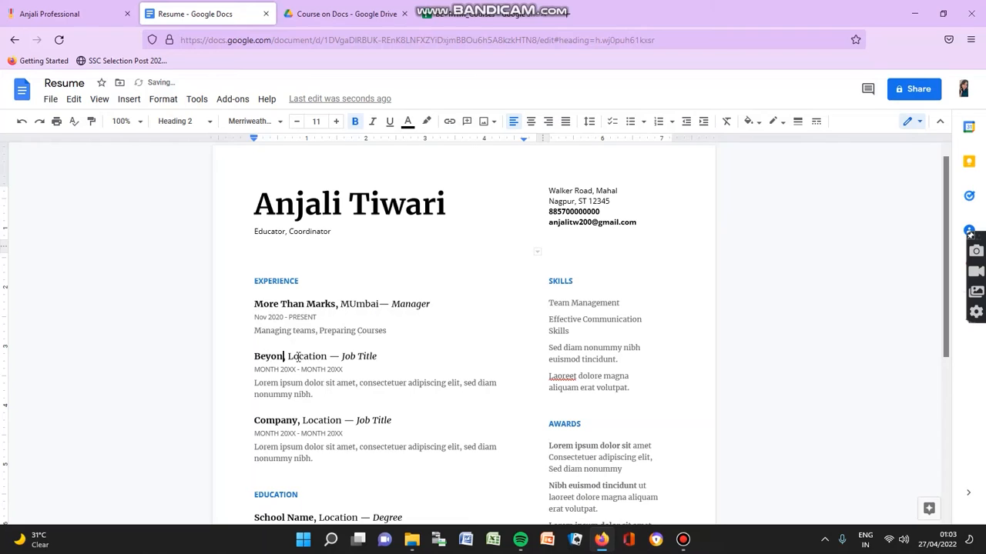
type(" Exams")
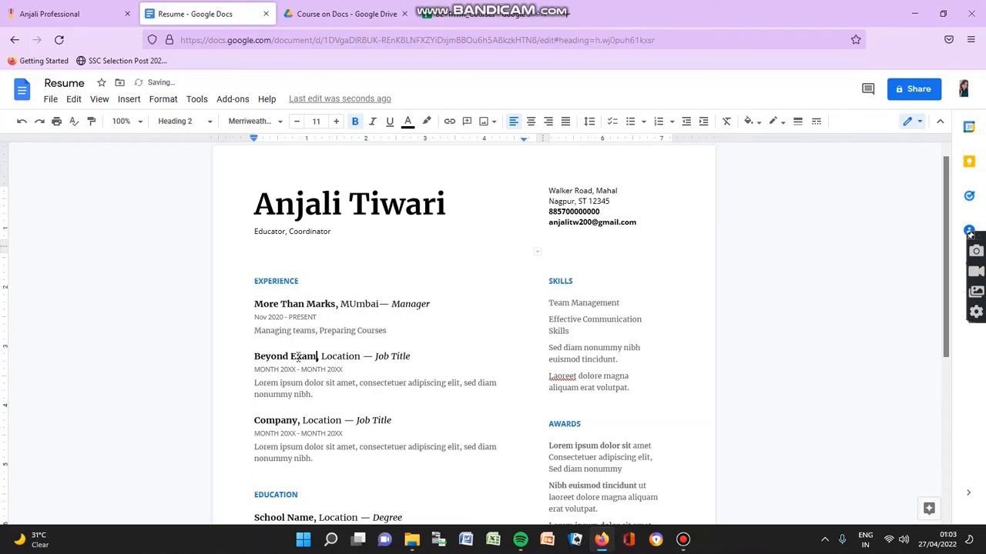
left_click(362, 356)
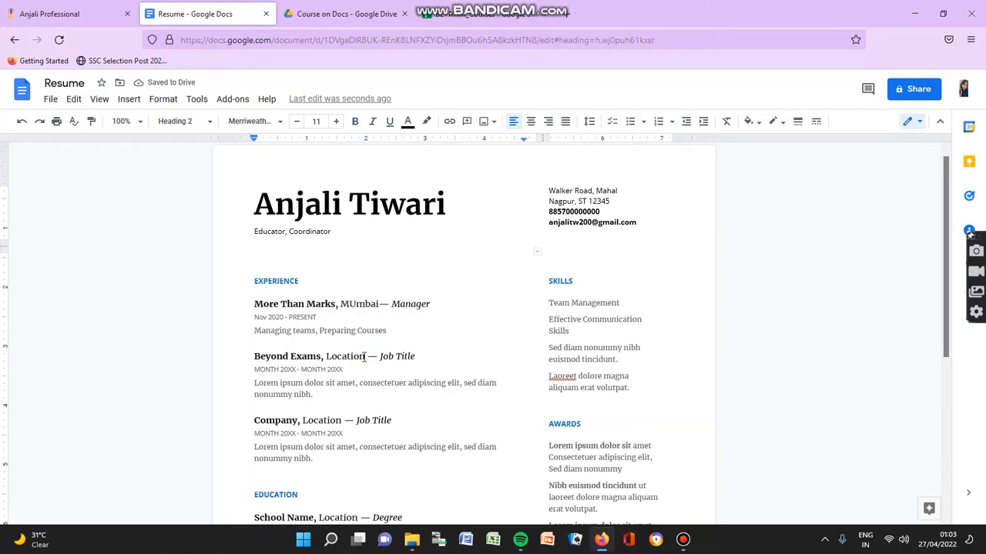
key("BackSpace")
key("BackSpace")
key("BackSpace")
key("BackSpace")
key("BackSpace")
key("BackSpace")
key("BackSpace")
key("BackSpace")
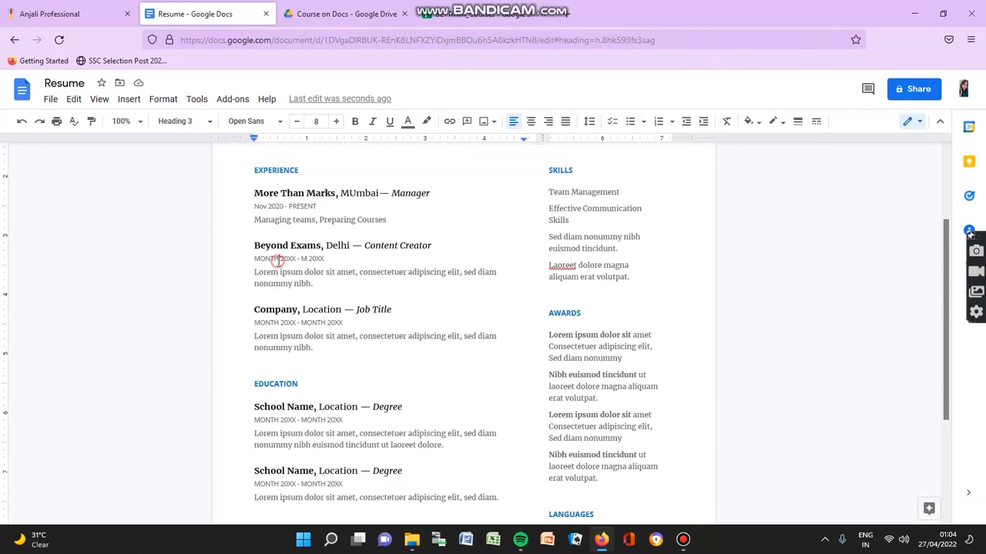
Step: Set the second job's dates to 'March 2021 - March2022'
key("BackSpace")
key("BackSpace")
key("BackSpace")
key("BackSpace")
key("BackSpace")
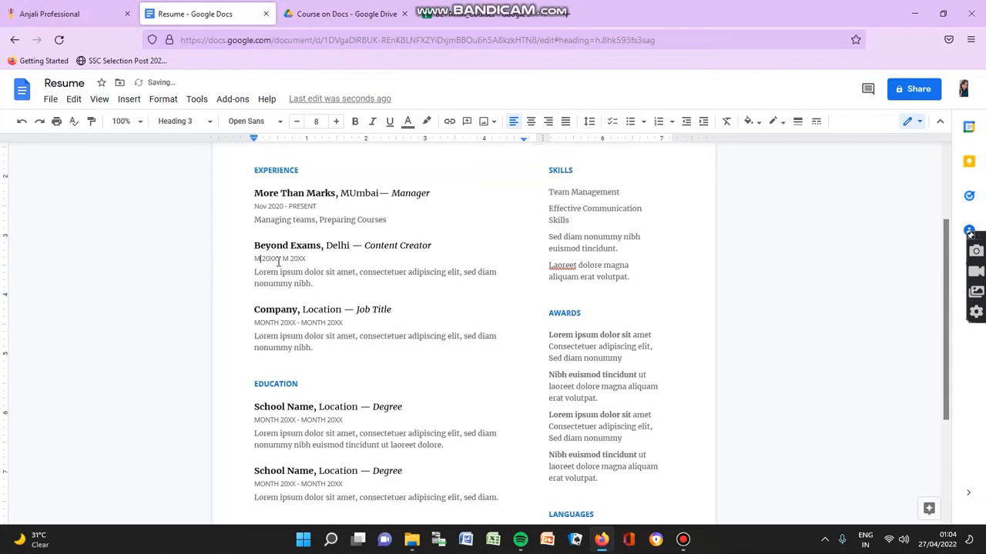
type("arch")
left_click(293, 260)
key("BackSpace")
key("BackSpace")
type("21")
left_click(307, 260)
key("BackSpace")
type("arch")
left_click(332, 259)
key("BackSpace")
key("BackSpace")
type("22")
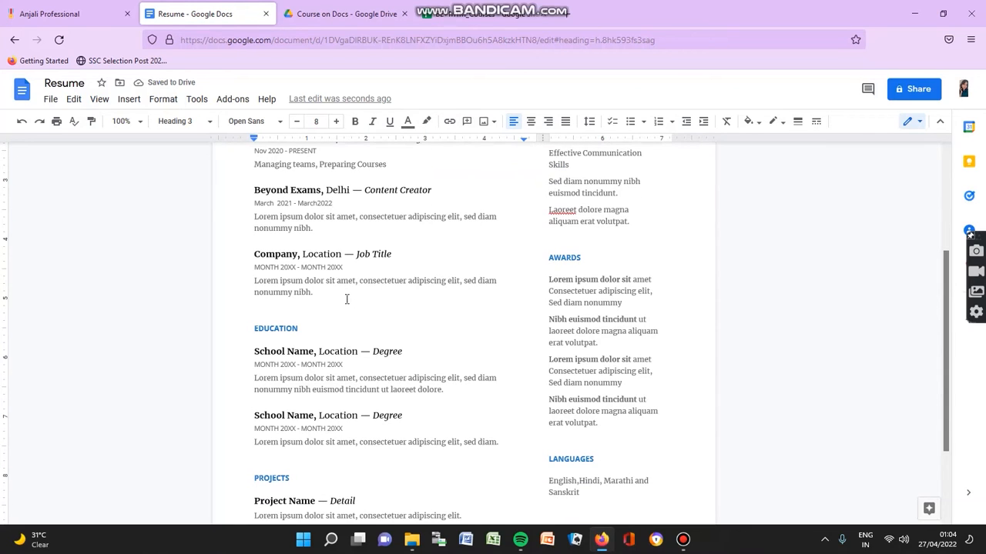
Step: Fill the third job heading's company with 'Educator,' and its location with 'Nagpur'
left_click(298, 254)
key("BackSpace")
key("BackSpace")
key("BackSpace")
key("BackSpace")
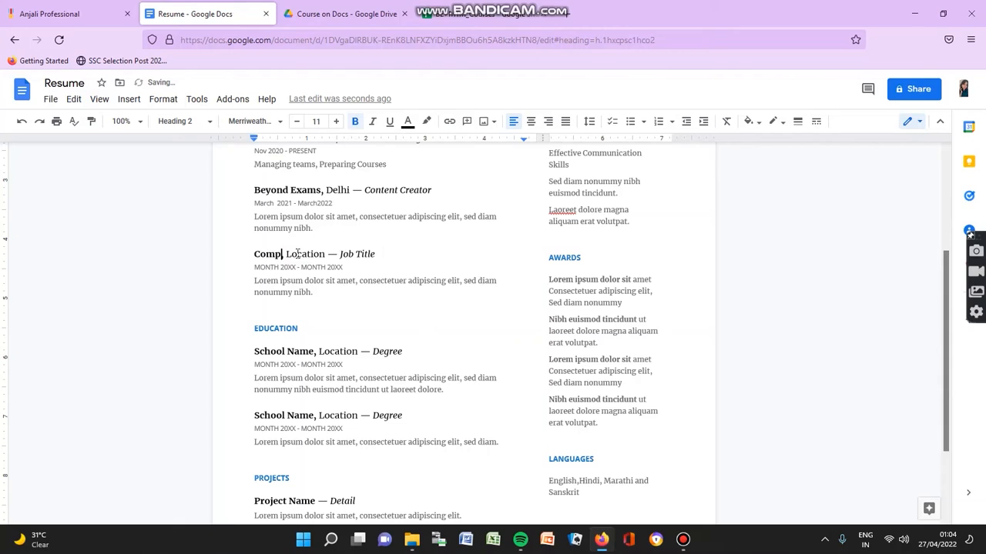
key("BackSpace")
key("BackSpace")
key("BackSpace")
key("BackSpace")
type("Ed")
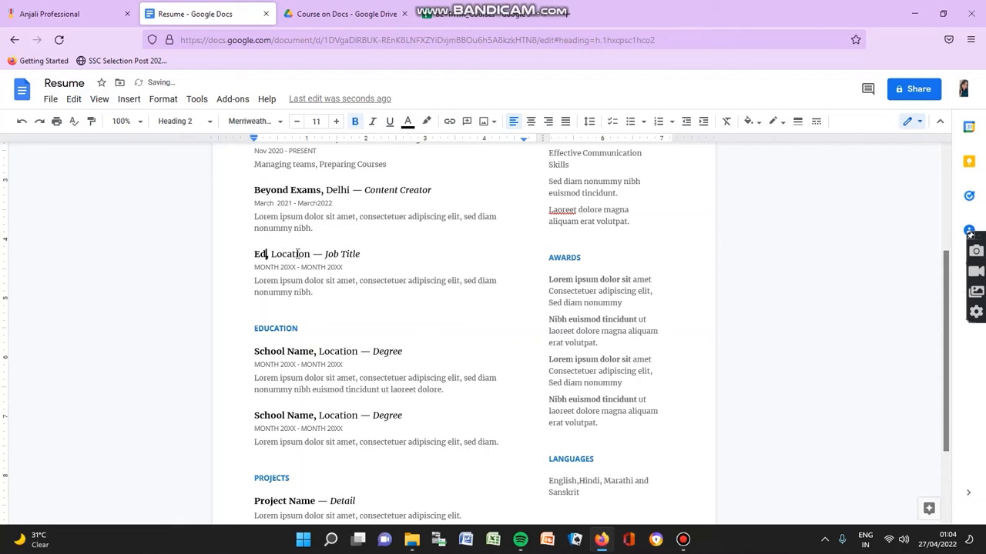
type("ucat")
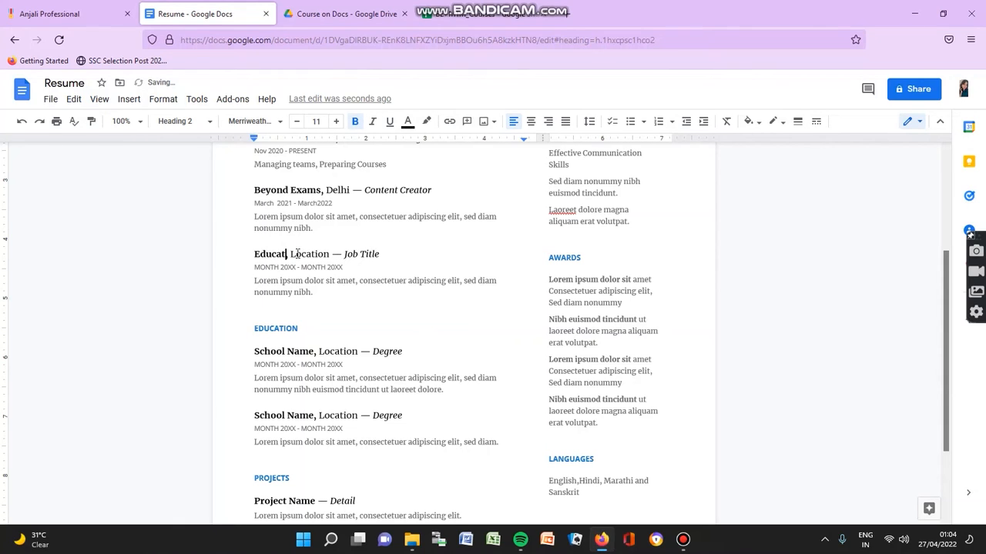
type("or")
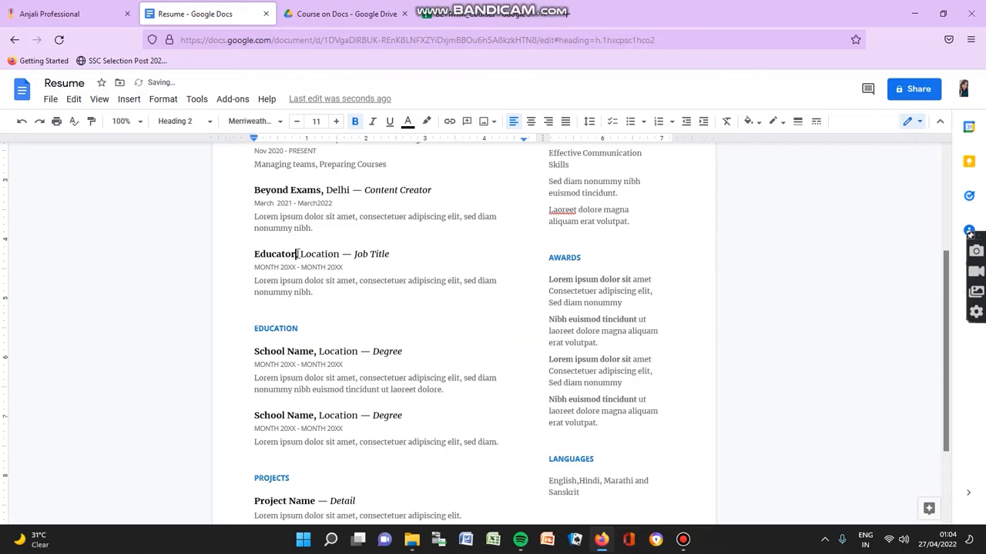
type(",")
left_click(339, 254)
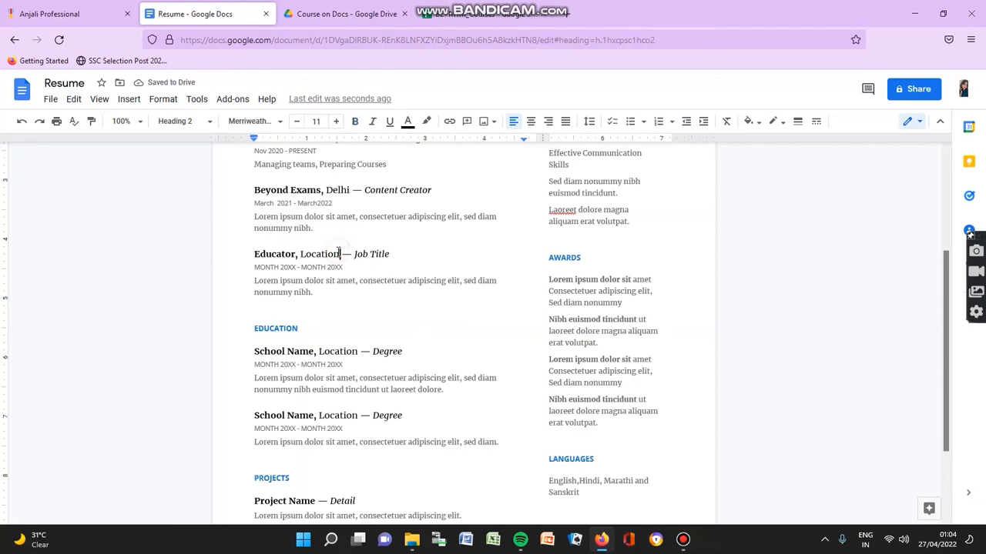
key("BackSpace")
key("BackSpace")
key("BackSpace")
key("BackSpace")
key("BackSpace")
key("BackSpace")
key("BackSpace")
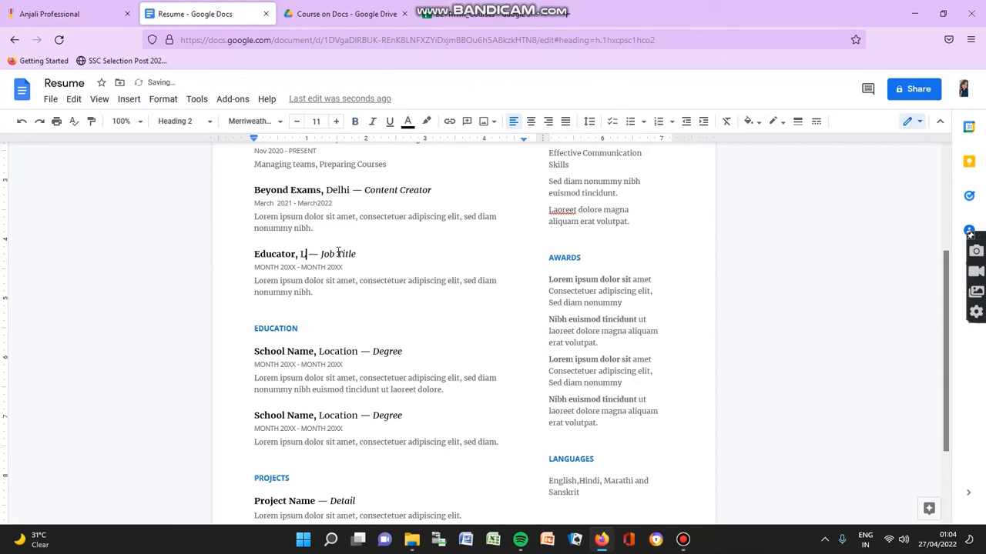
key("BackSpace")
type("Nagpur")
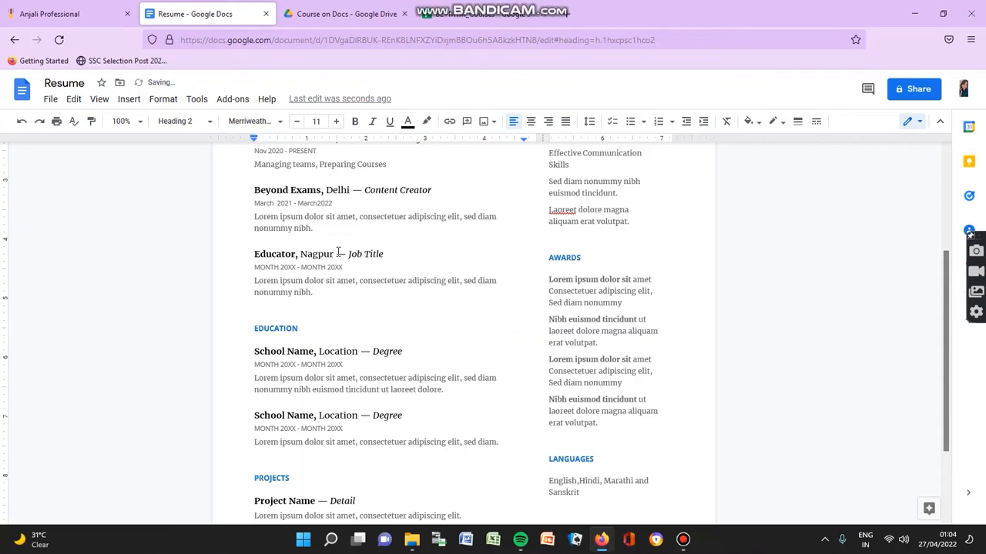
Step: Change the company to 'Private Classes,' and start clearing the Job Title placeholder
left_click(298, 255)
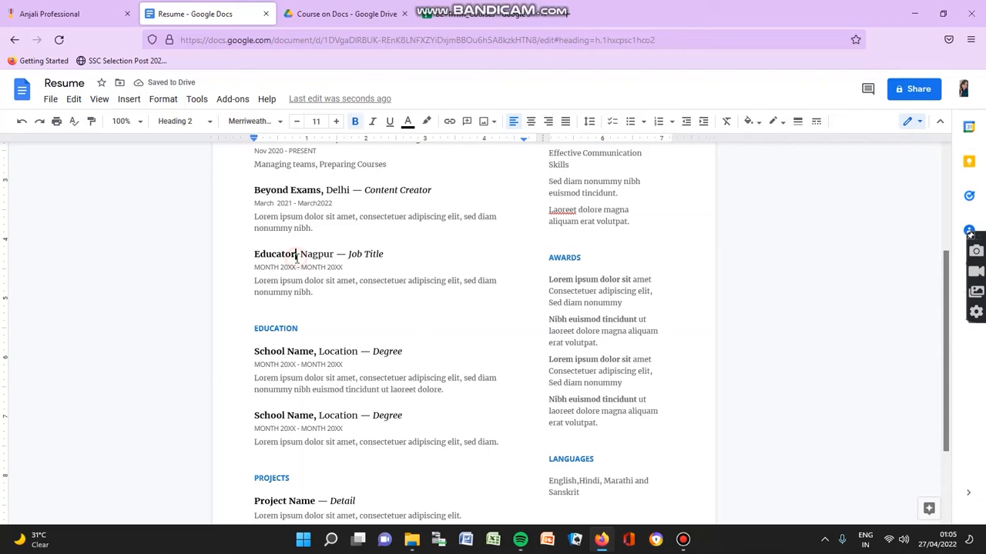
key("BackSpace")
key("BackSpace")
key("BackSpace")
key("BackSpace")
key("BackSpace")
key("BackSpace")
key("BackSpace")
key("BackSpace")
key("BackSpace")
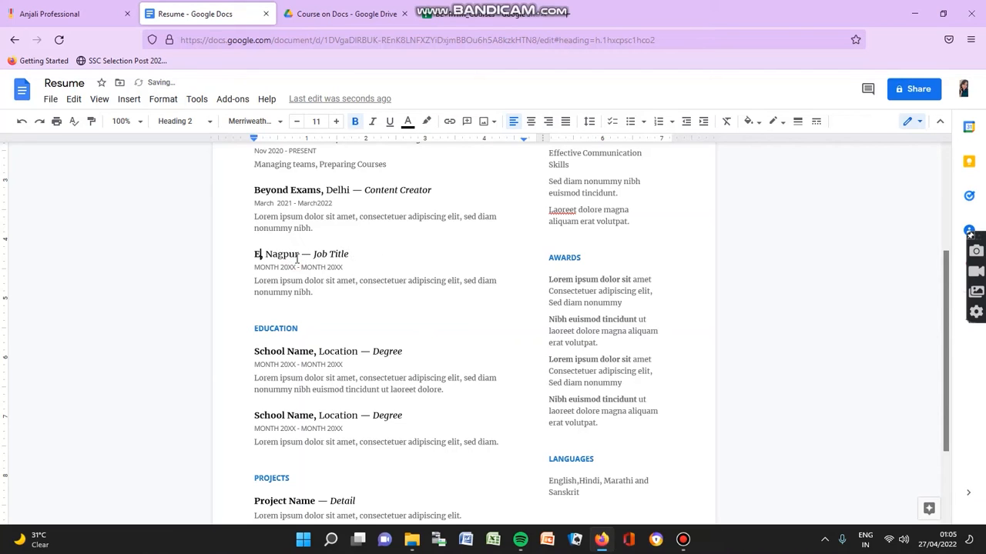
type("Privat")
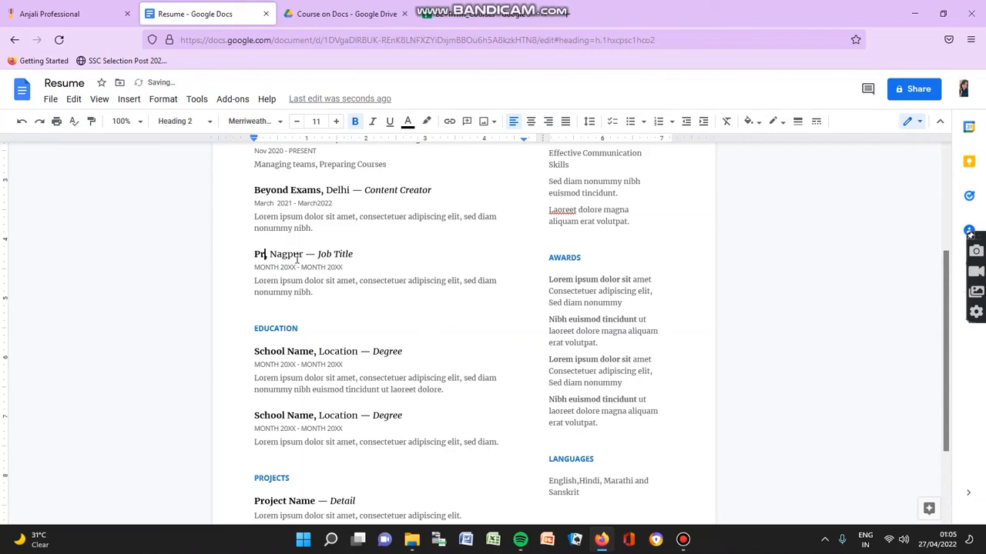
type("e")
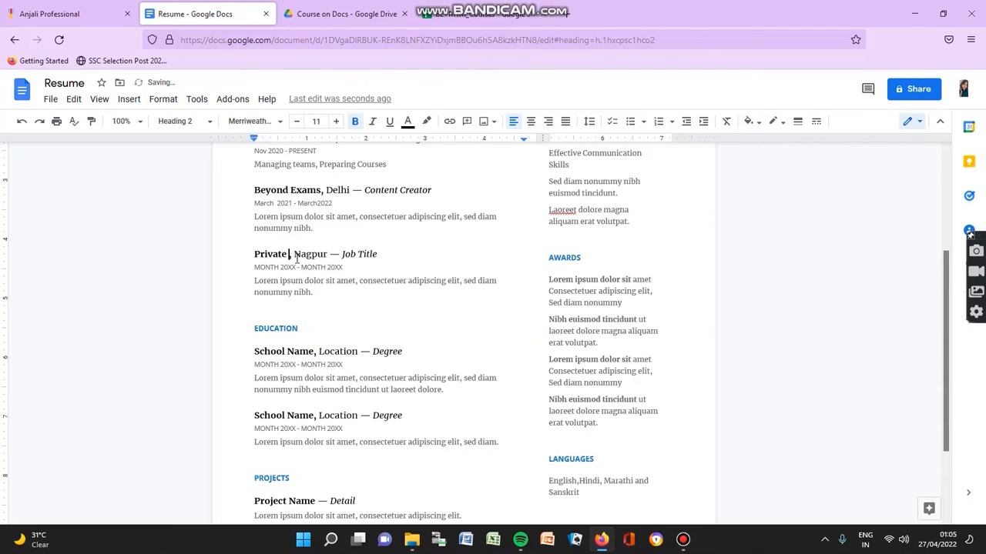
type(" Classes,")
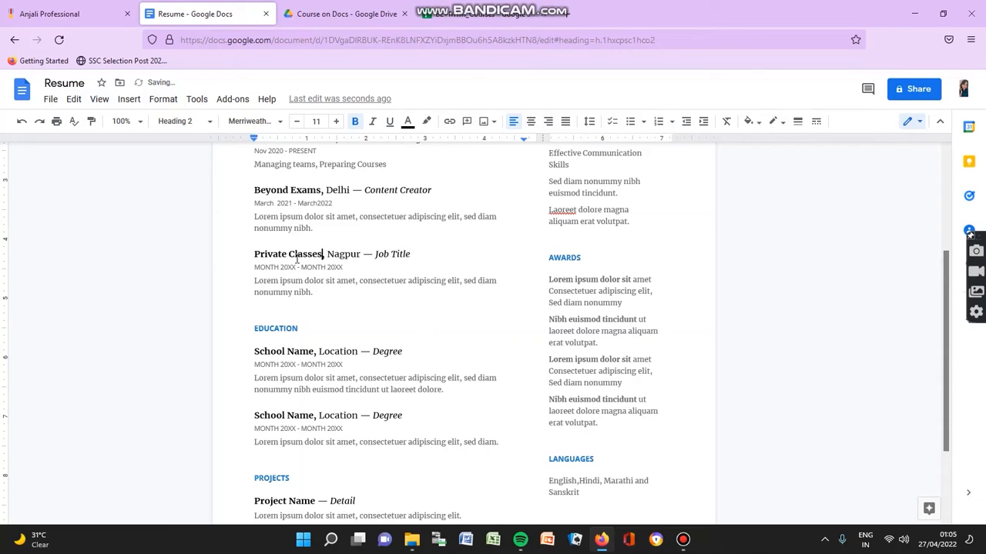
left_click(410, 254)
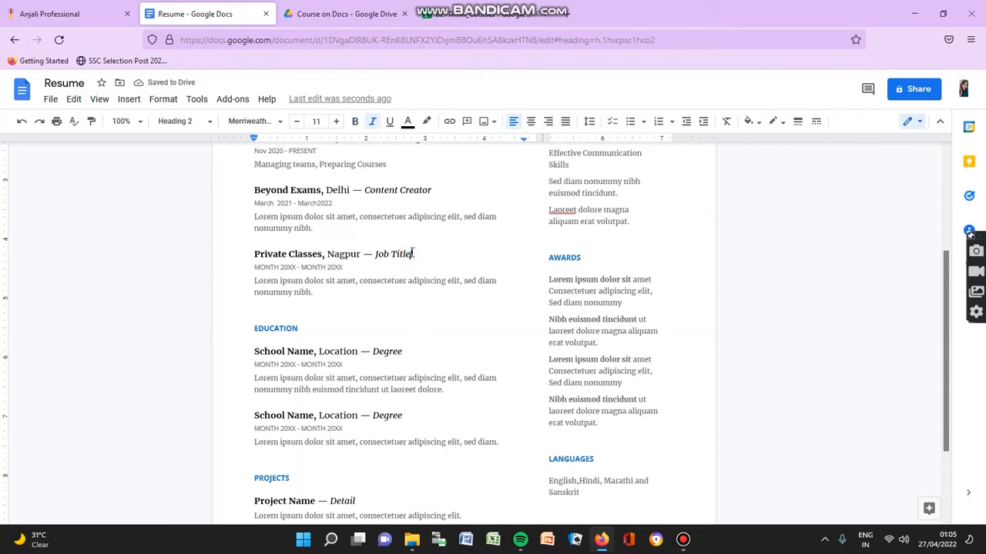
key("BackSpace")
key("BackSpace")
key("BackSpace")
key("BackSpace")
key("BackSpace")
key("BackSpace")
key("BackSpace")
key("BackSpace")
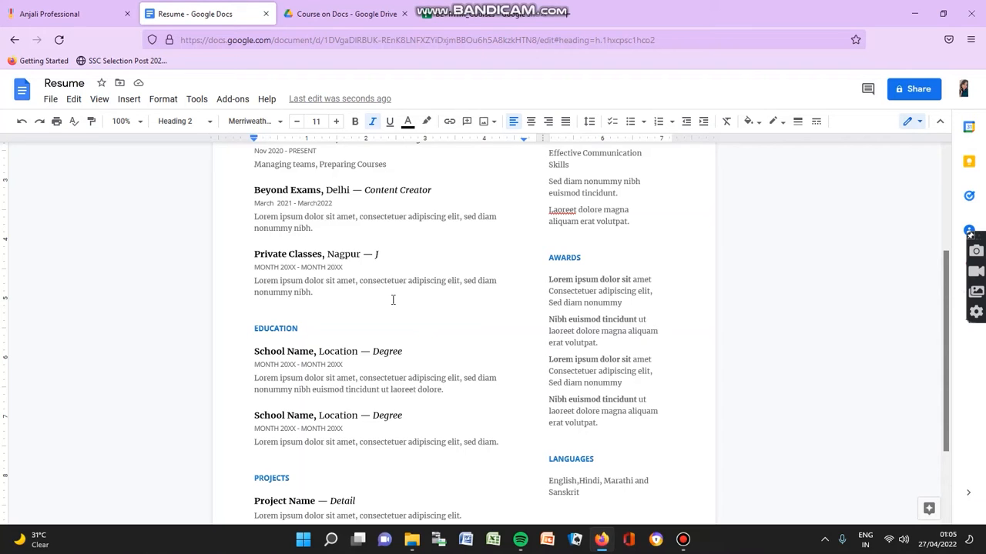
Step: Replace the first education entry's School Name placeholder with 'RTMNU'
scroll(399, 316, "down", 3)
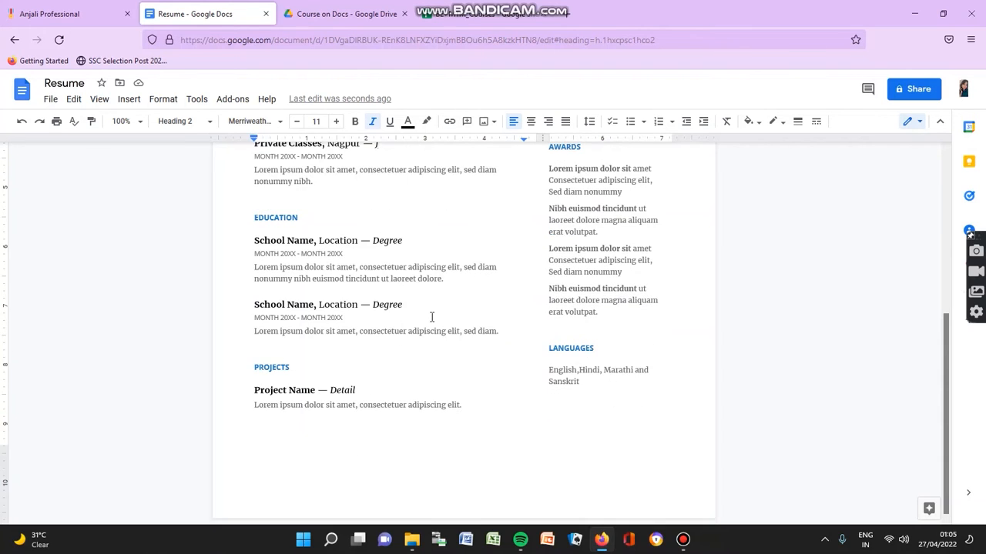
left_click(314, 241)
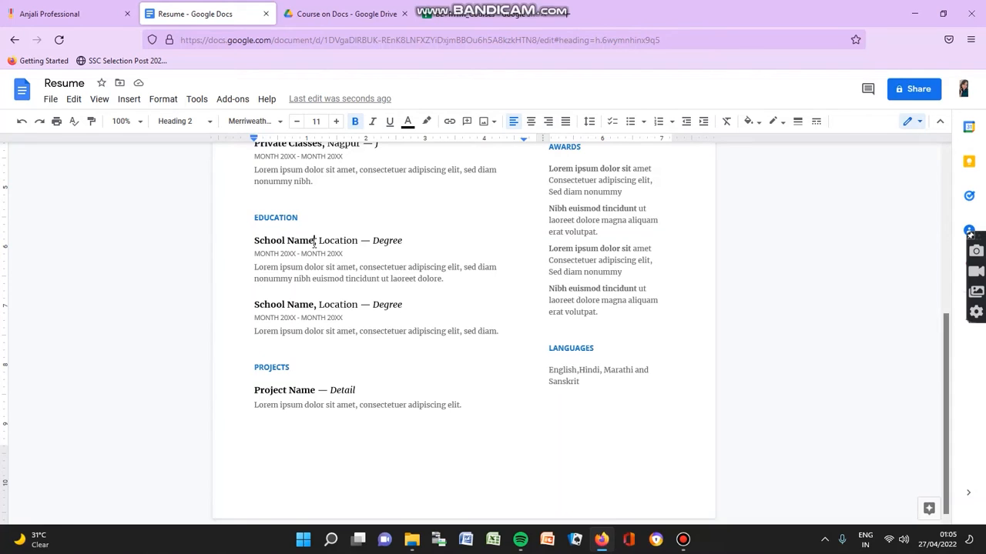
key("BackSpace")
key("BackSpace")
key("BackSpace")
key("BackSpace")
key("BackSpace")
key("BackSpace")
key("BackSpace")
key("BackSpace")
key("BackSpace")
key("BackSpace")
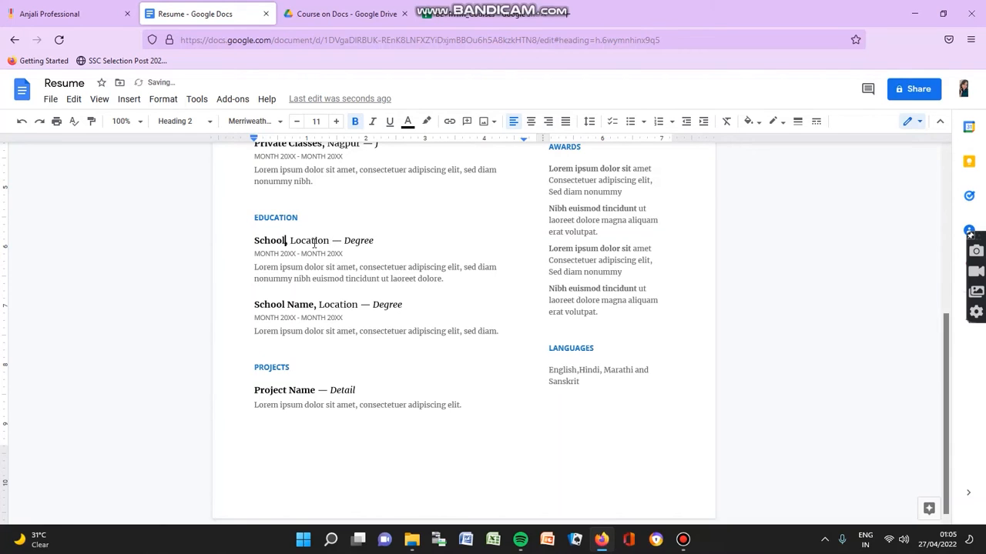
key("BackSpace")
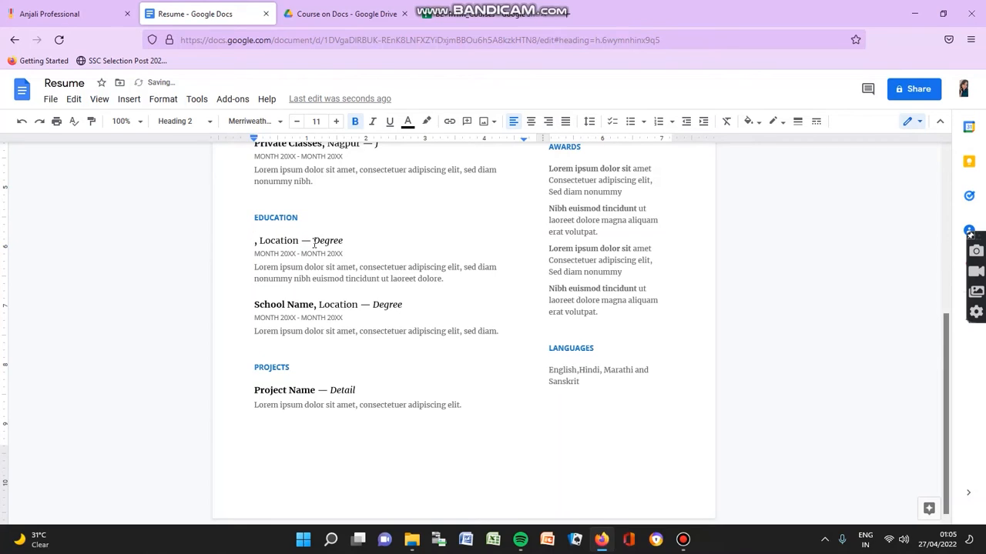
type("Gra")
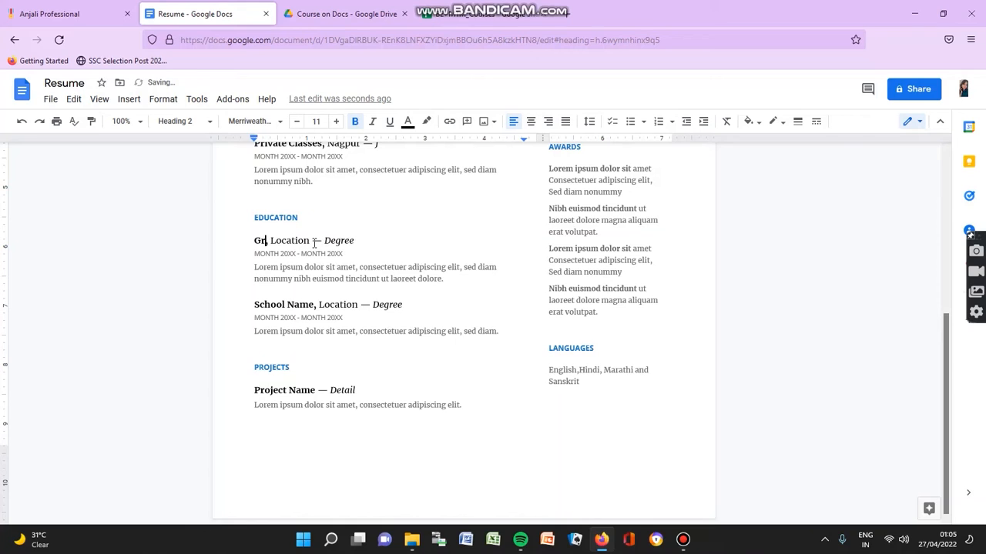
type("duti")
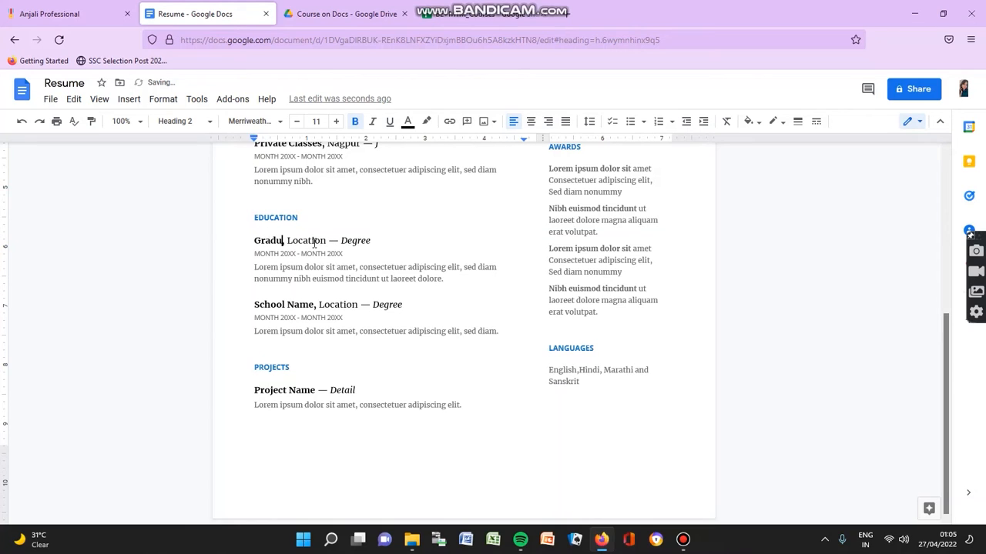
type("on i")
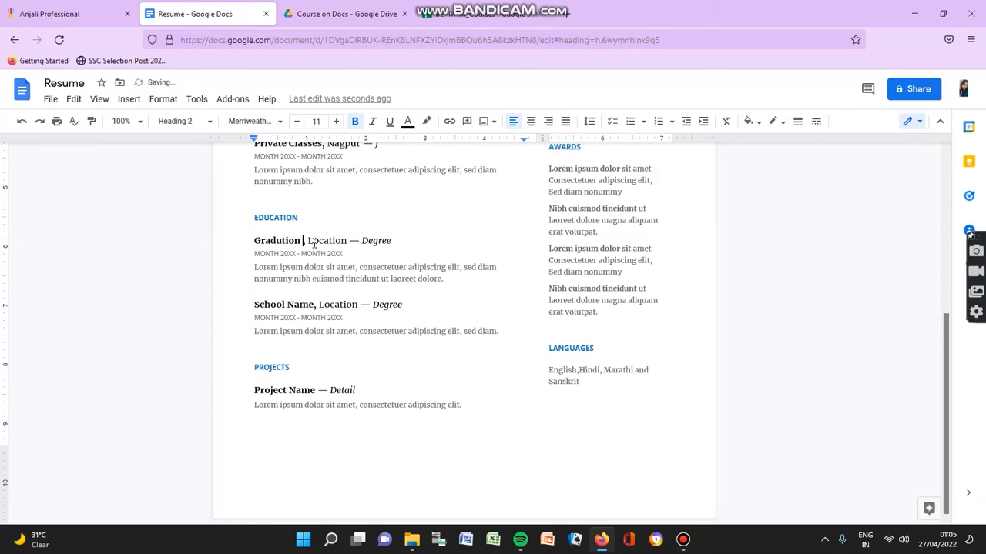
type("n Science")
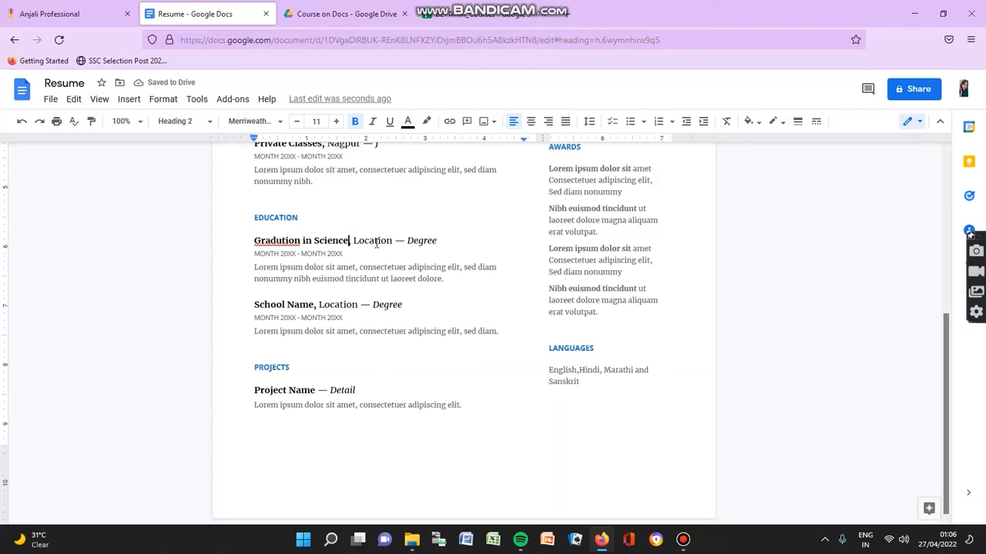
key("BackSpace")
key("BackSpace")
key("BackSpace")
key("BackSpace")
key("BackSpace")
key("BackSpace")
key("BackSpace")
key("BackSpace")
key("BackSpace")
key("BackSpace")
key("BackSpace")
key("BackSpace")
key("BackSpace")
key("BackSpace")
key("BackSpace")
key("BackSpace")
key("BackSpace")
key("BackSpace")
key("BackSpace")
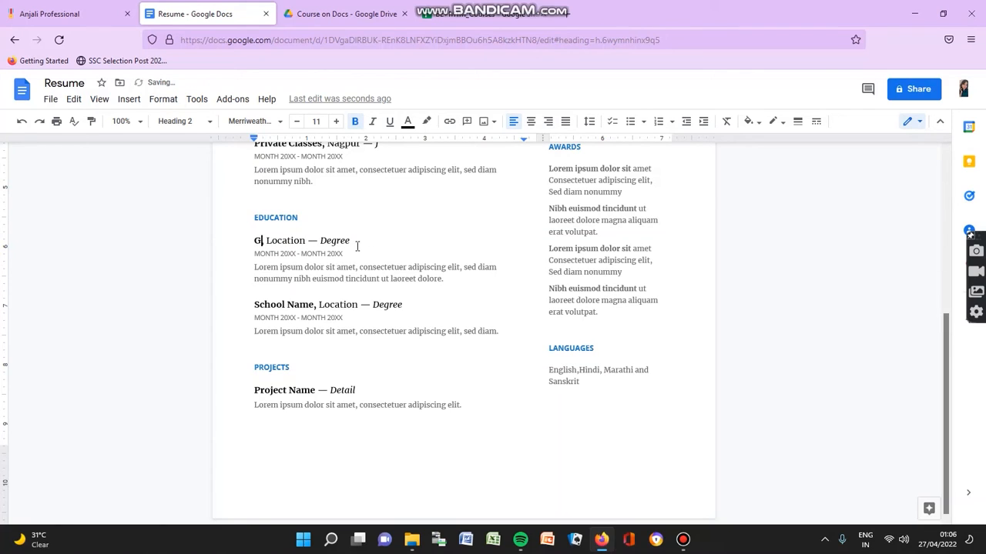
key("BackSpace")
type("RTMNU")
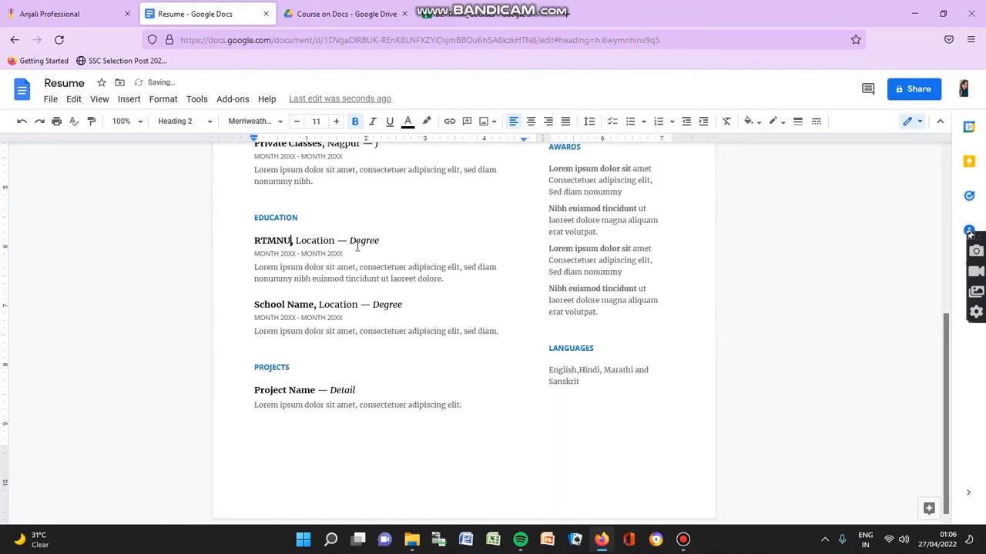
Step: Set the education entry's location to 'Nagpur' and its degree to 'B.sc'
left_click(337, 241)
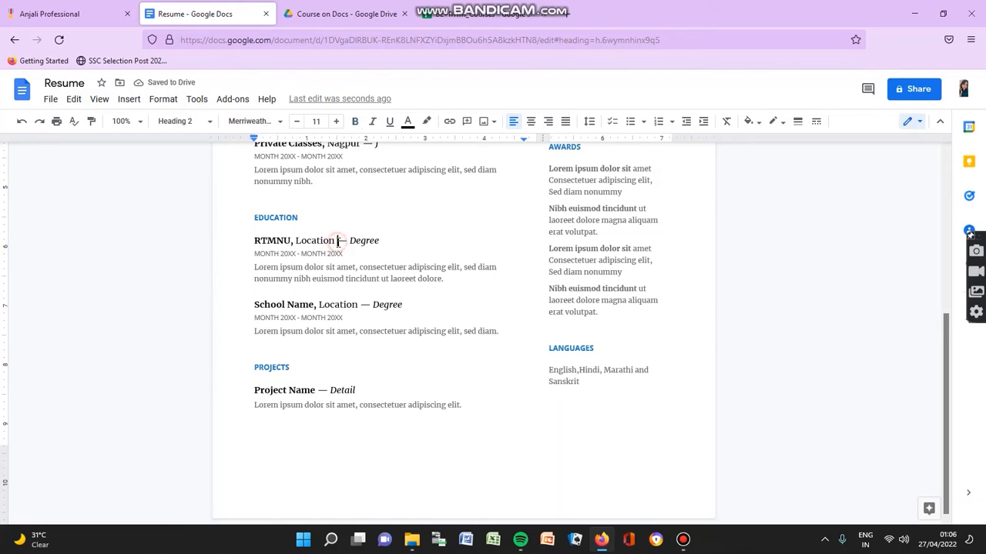
key("BackSpace")
key("BackSpace")
key("BackSpace")
key("BackSpace")
key("BackSpace")
key("BackSpace")
key("BackSpace")
key("BackSpace")
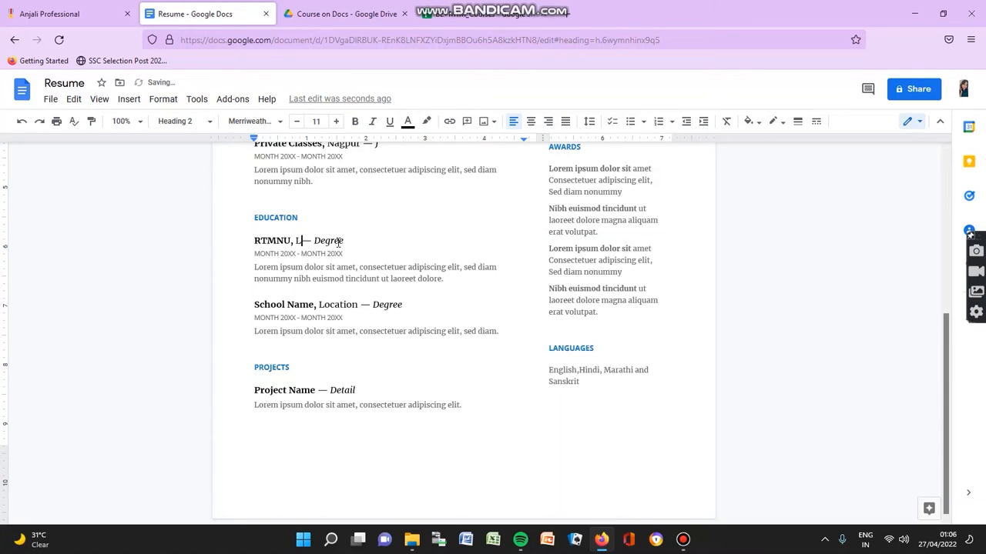
key("BackSpace")
type("Nagpur")
left_click(374, 240)
key("BackSpace")
key("BackSpace")
key("BackSpace")
key("BackSpace")
key("BackSpace")
key("BackSpace")
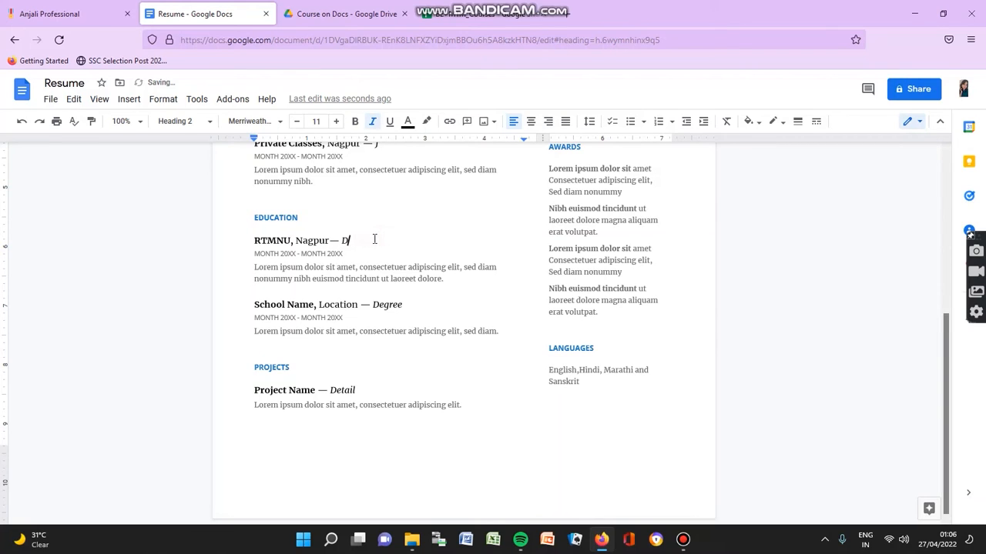
type("B.sc")
Step: Change the RTMNU date line to 'Jun 2018- June 2021'
left_click(278, 255)
key("BackSpace")
key("BackSpace")
key("BackSpace")
key("BackSpace")
key("BackSpace")
key("BackSpace")
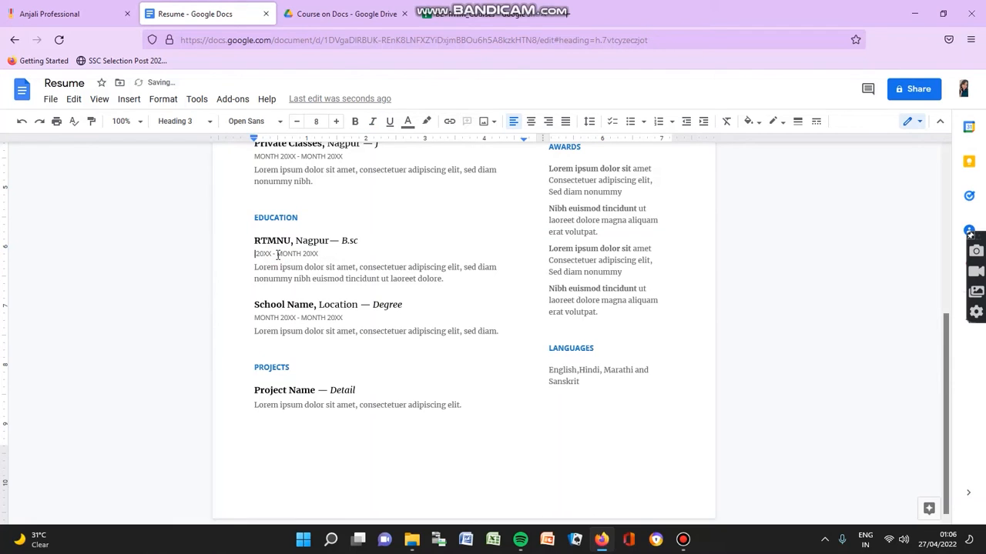
type("Jun")
left_click(279, 254)
key("Delete")
key("Delete")
key("BackSpace")
type("18")
left_click(310, 257)
key("BackSpace")
key("BackSpace")
key("BackSpace")
key("BackSpace")
key("BackSpace")
type("June")
key("BackSpace")
key("BackSpace")
type("21")
Step: Replace the RTMNU description paragraph with 'Percentage : 70%'
left_click(448, 282)
key("BackSpace")
key("BackSpace")
key("BackSpace")
key("BackSpace")
key("BackSpace")
key("BackSpace")
key("BackSpace")
key("BackSpace")
key("BackSpace")
key("BackSpace")
key("BackSpace")
key("BackSpace")
key("BackSpace")
key("BackSpace")
key("BackSpace")
key("BackSpace")
key("BackSpace")
key("BackSpace")
key("BackSpace")
key("BackSpace")
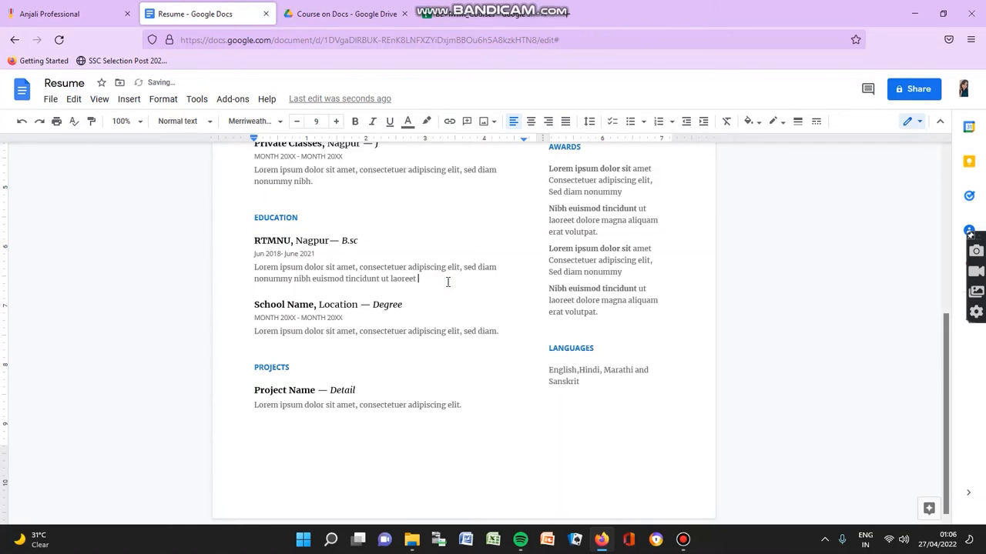
key("BackSpace")
key("BackSpace")
key("BackSpace")
key("BackSpace")
key("BackSpace")
key("BackSpace")
key("BackSpace")
key("BackSpace")
key("BackSpace")
key("BackSpace")
key("BackSpace")
key("BackSpace")
key("BackSpace")
key("BackSpace")
key("BackSpace")
key("BackSpace")
key("BackSpace")
key("BackSpace")
key("BackSpace")
key("BackSpace")
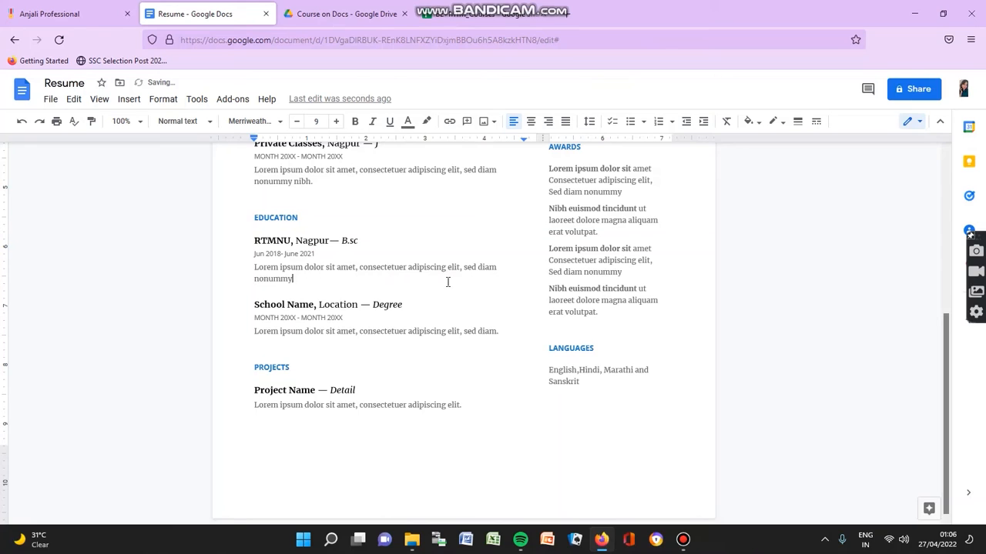
key("BackSpace")
key("BackSpace")
key("BackSpace")
key("BackSpace")
key("BackSpace")
key("BackSpace")
key("BackSpace")
key("BackSpace")
key("BackSpace")
key("BackSpace")
key("BackSpace")
key("BackSpace")
key("BackSpace")
key("BackSpace")
key("BackSpace")
key("BackSpace")
key("BackSpace")
key("BackSpace")
key("BackSpace")
key("BackSpace")
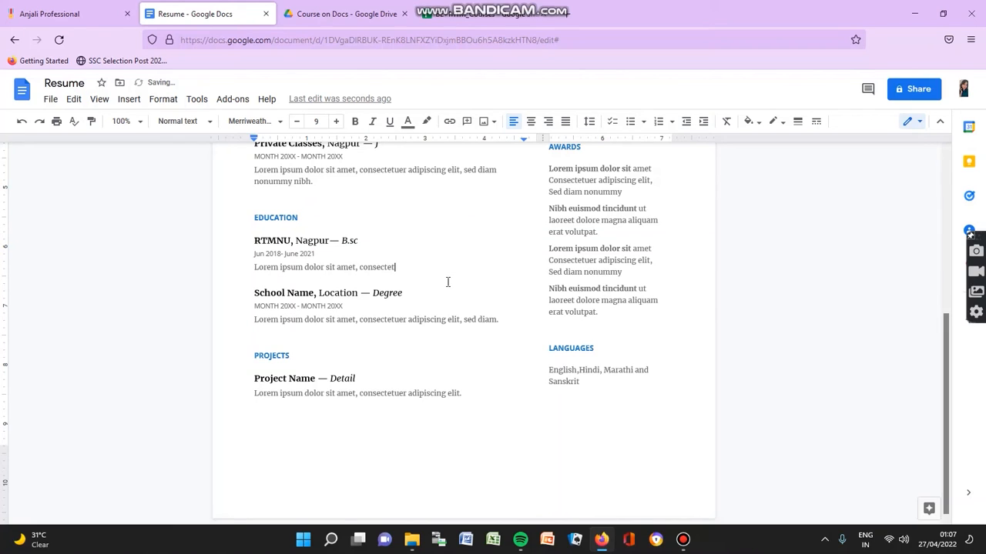
key("BackSpace")
key("BackSpace")
key("BackSpace")
key("BackSpace")
key("BackSpace")
key("BackSpace")
key("BackSpace")
key("BackSpace")
key("BackSpace")
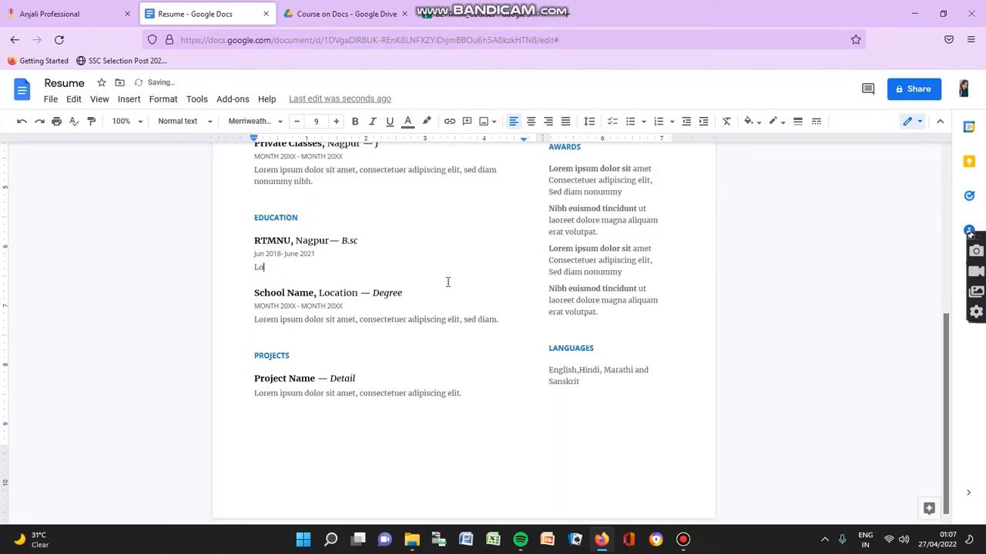
type("Maths, Chemistry Geology")
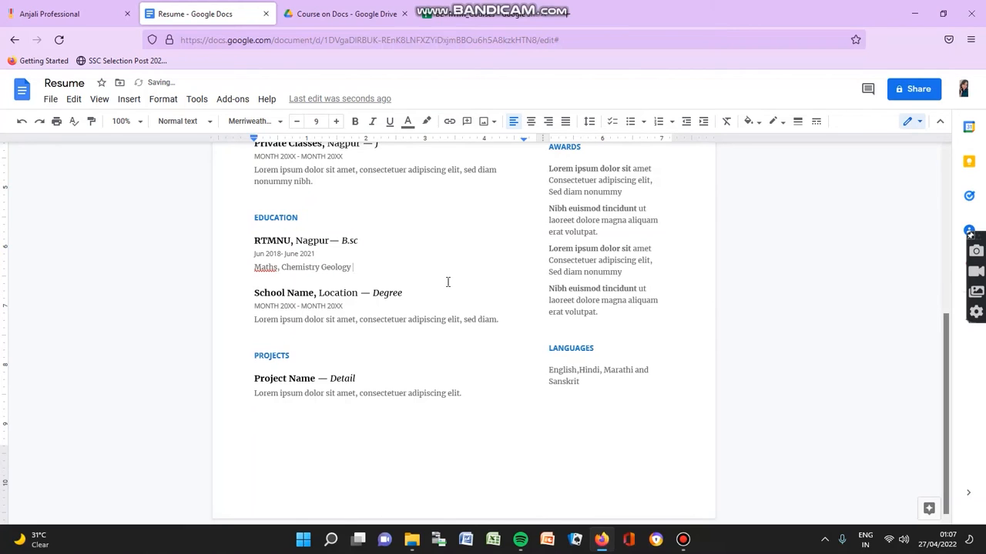
key("BackSpace")
key("BackSpace")
key("BackSpace")
key("BackSpace")
key("BackSpace")
key("BackSpace")
key("BackSpace")
key("BackSpace")
key("BackSpace")
key("BackSpace")
key("BackSpace")
key("BackSpace")
key("BackSpace")
key("BackSpace")
key("BackSpace")
key("BackSpace")
key("BackSpace")
key("BackSpace")
key("BackSpace")
key("BackSpace")
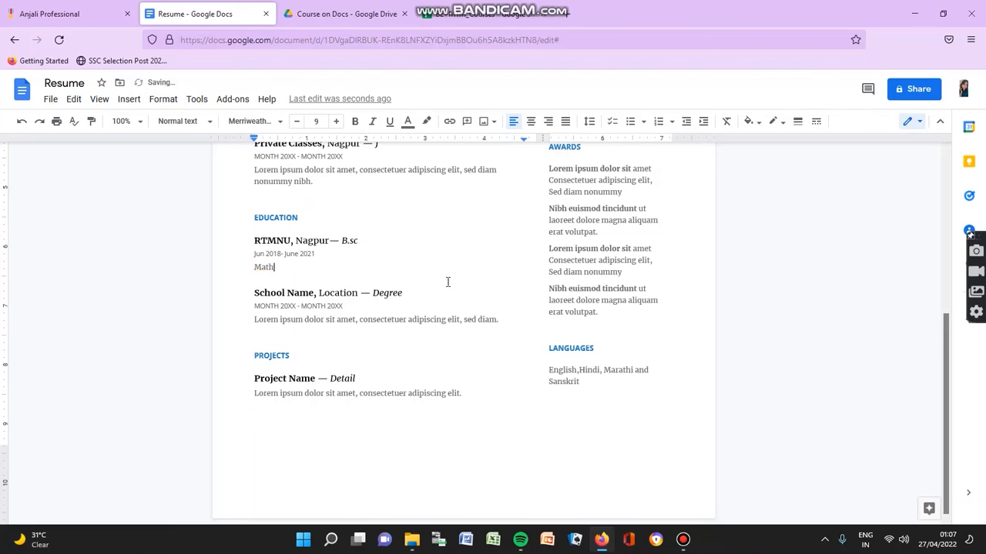
key("BackSpace")
key("BackSpace")
type("Percen")
type("tage ")
type("__")
key("BackSpace")
key("BackSpace")
type(": 70%")
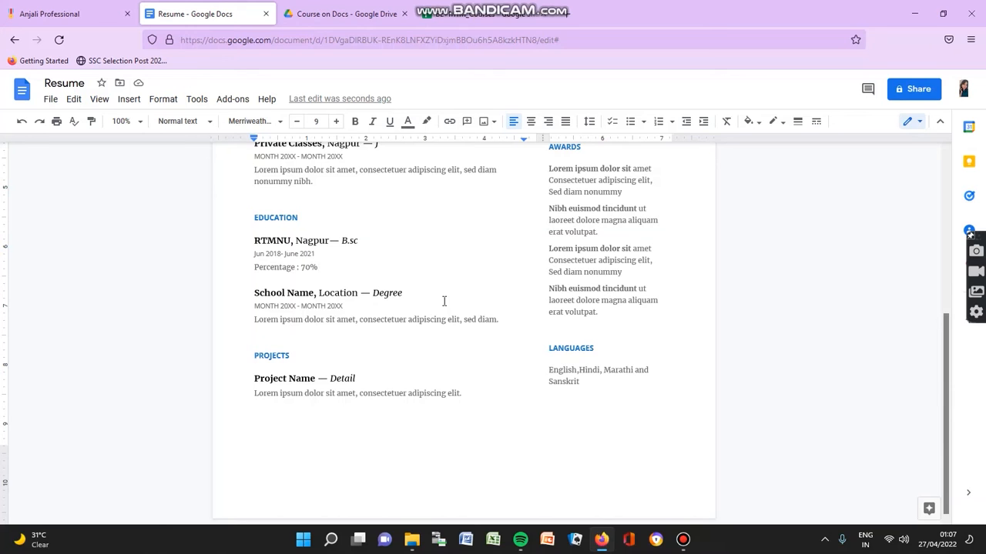
Step: Replace the first Awards entry with 'Achieved Student Of The Year 2018 In my Colege', correcting 'Acheived'
scroll(443, 350, "up", 3)
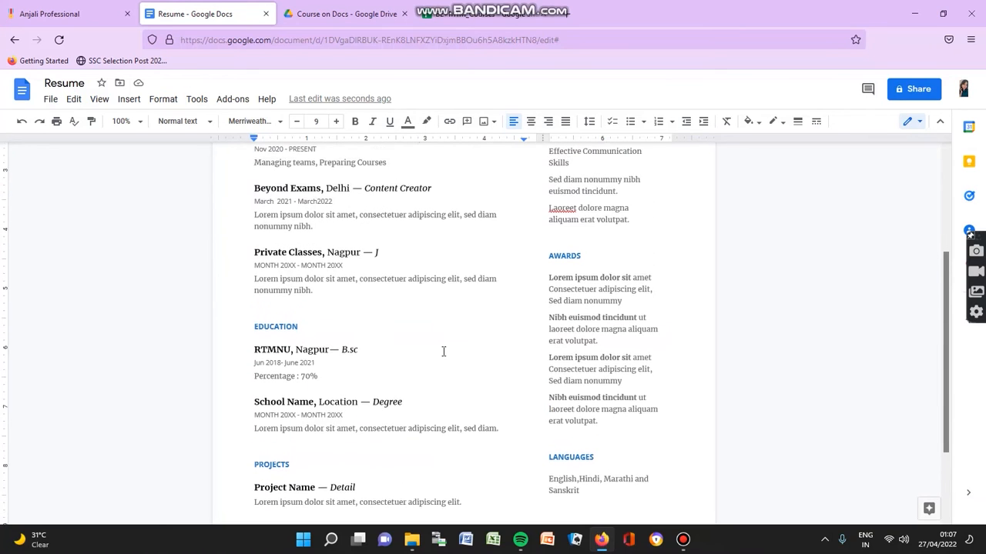
scroll(652, 376, "up", 1)
scroll(651, 376, "down", 1)
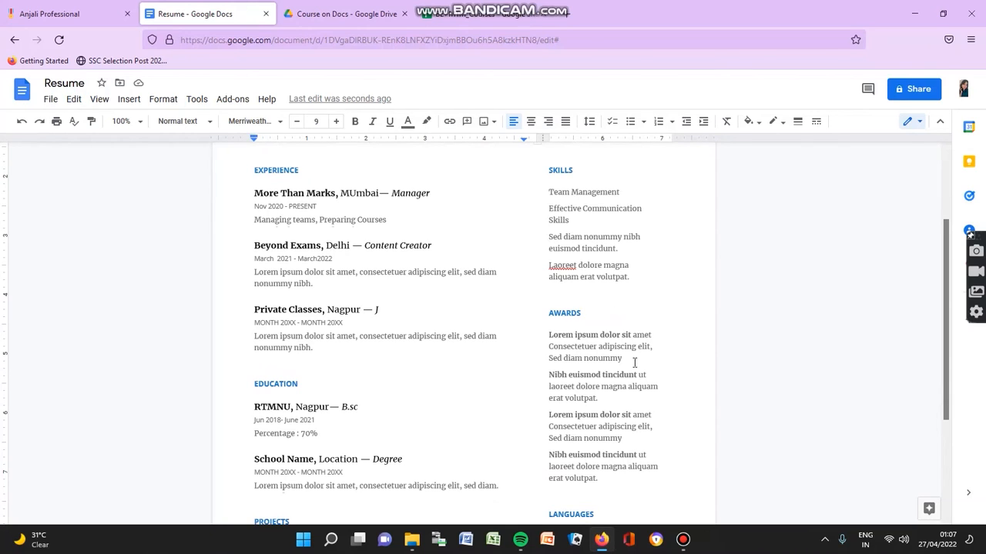
left_click(634, 362)
key("BackSpace")
key("BackSpace")
key("BackSpace")
key("BackSpace")
key("BackSpace")
key("BackSpace")
key("BackSpace")
key("BackSpace")
key("BackSpace")
key("BackSpace")
key("BackSpace")
key("BackSpace")
key("BackSpace")
key("BackSpace")
key("BackSpace")
key("BackSpace")
key("BackSpace")
key("BackSpace")
key("BackSpace")
key("BackSpace")
key("BackSpace")
key("BackSpace")
key("BackSpace")
key("BackSpace")
key("BackSpace")
key("BackSpace")
key("BackSpace")
key("BackSpace")
key("BackSpace")
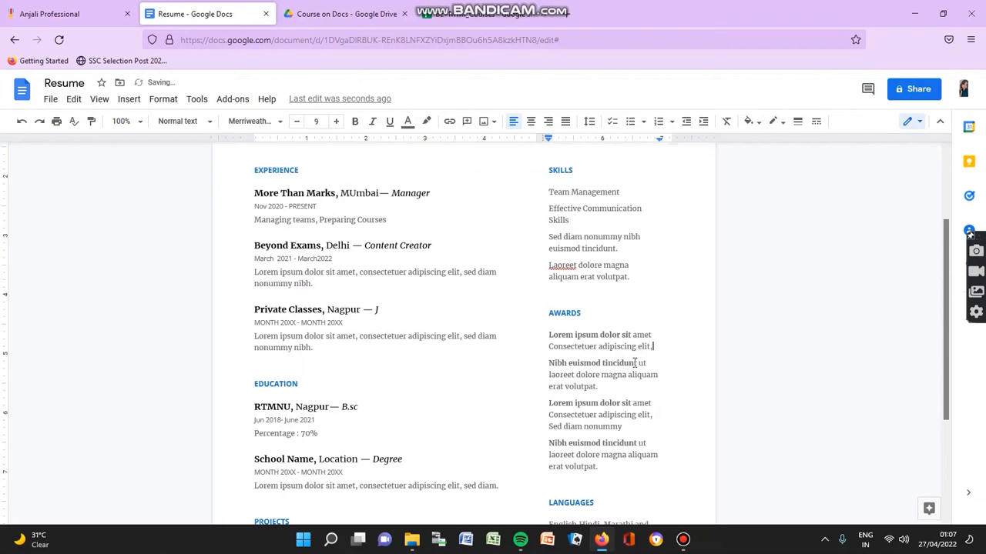
key("BackSpace")
key("BackSpace")
key("BackSpace")
key("BackSpace")
key("BackSpace")
key("BackSpace")
key("BackSpace")
key("BackSpace")
key("BackSpace")
key("BackSpace")
key("BackSpace")
key("BackSpace")
key("BackSpace")
key("BackSpace")
key("BackSpace")
key("BackSpace")
key("BackSpace")
key("BackSpace")
key("BackSpace")
key("BackSpace")
key("BackSpace")
key("BackSpace")
key("BackSpace")
key("BackSpace")
key("BackSpace")
key("BackSpace")
key("BackSpace")
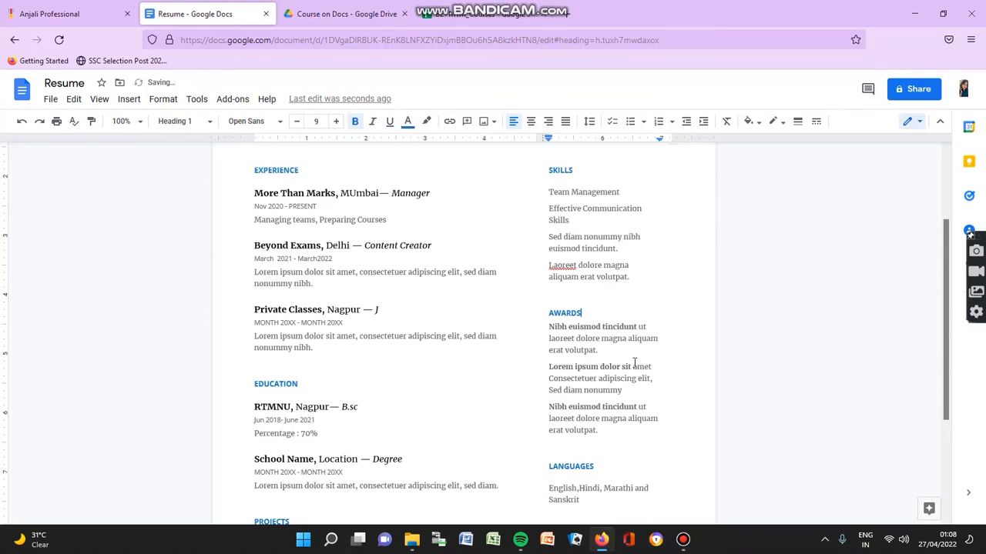
type("Acheived Student O")
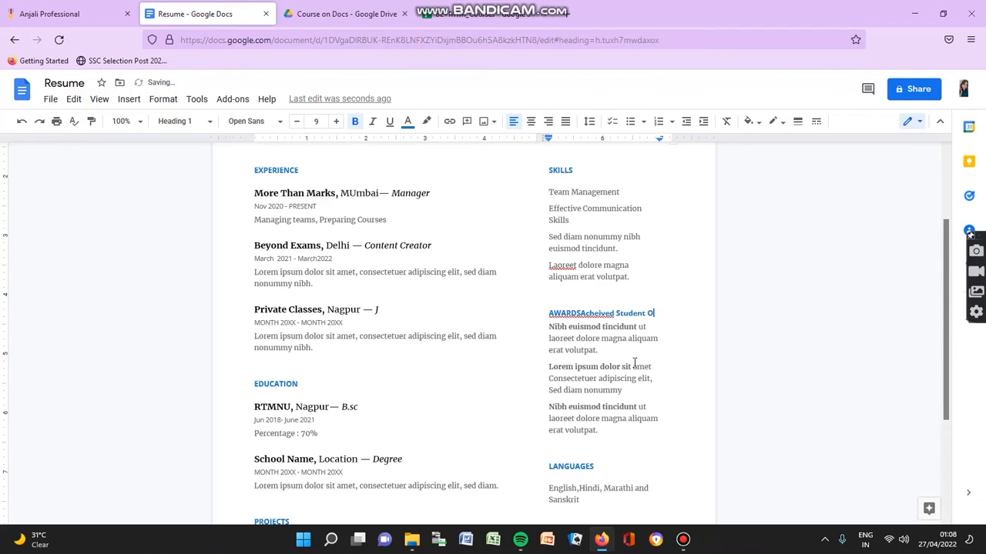
type("f The ")
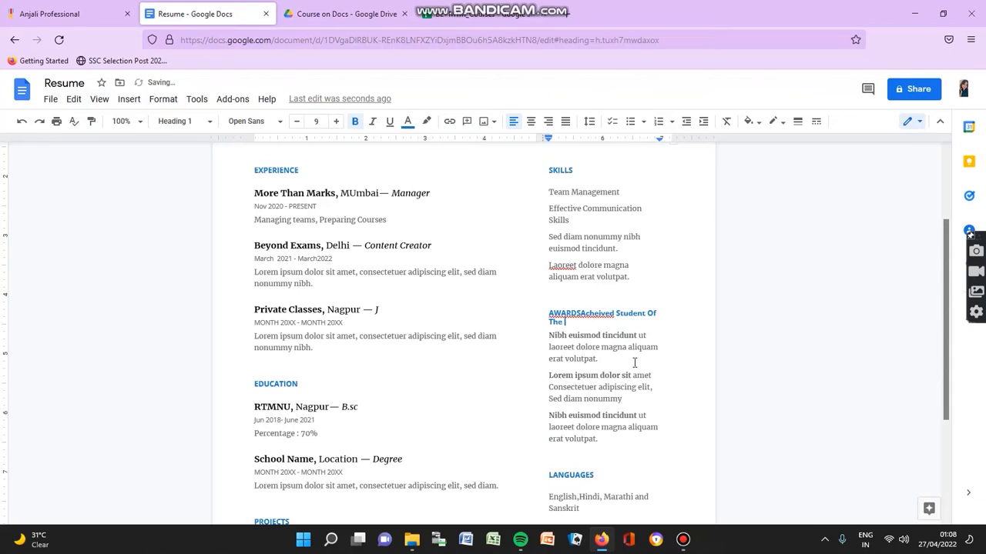
type("Year 2018 In my Colege")
left_click(584, 314)
left_click(582, 299)
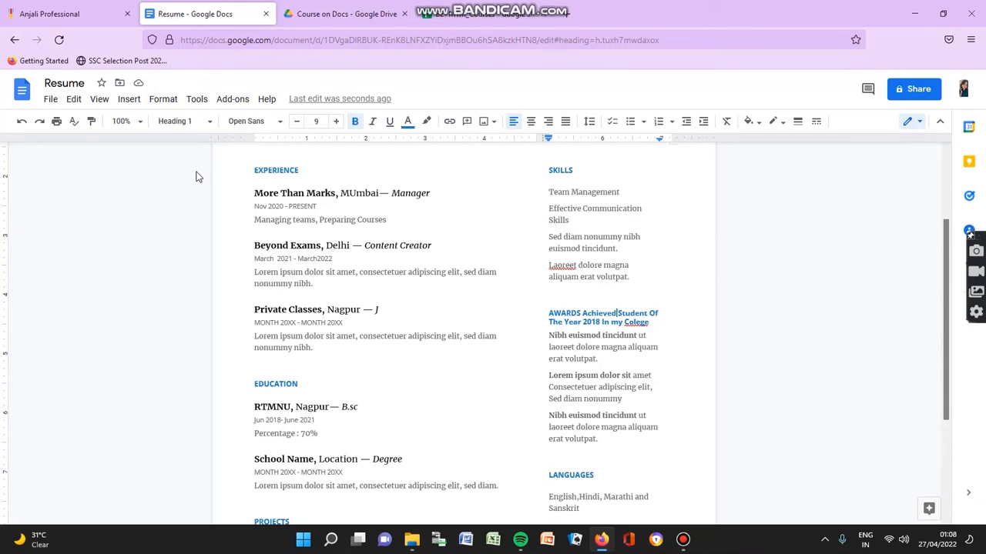
Step: Undo the recent awards edits to restore the AWARDS heading
left_click(22, 121)
left_click(22, 121)
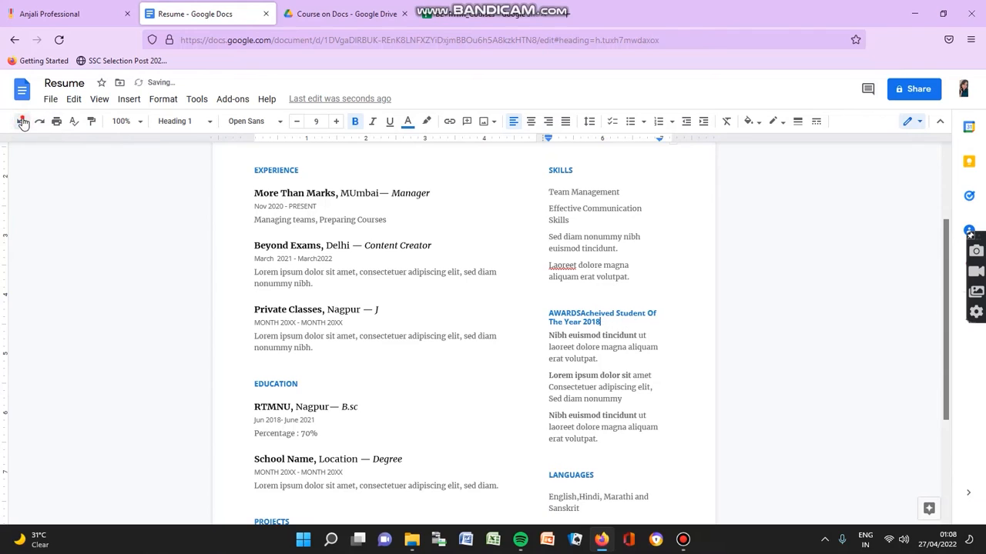
left_click(22, 121)
left_click(22, 120)
left_click(22, 121)
left_click(22, 121)
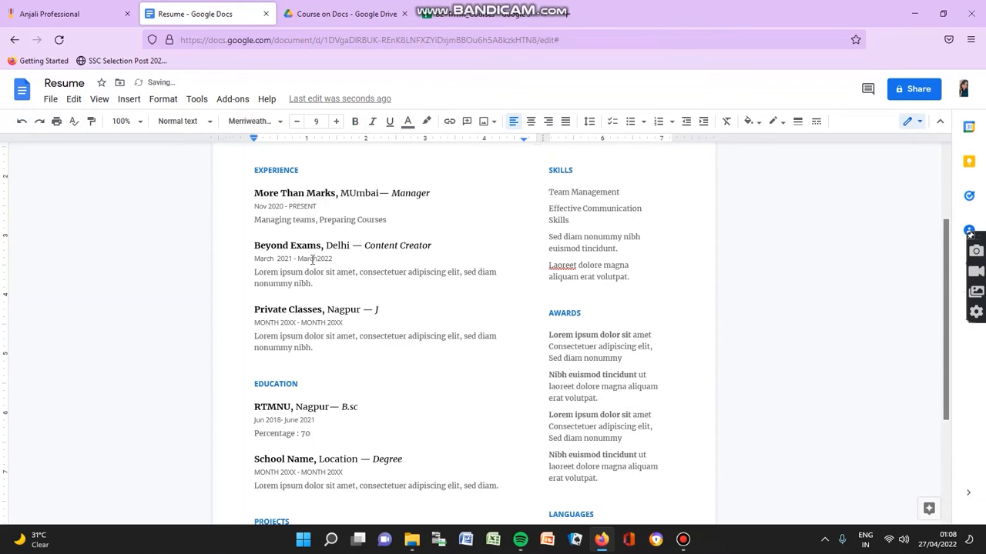
Step: Write 'Student of the Year 2018' as the first Awards entry
left_click(625, 359)
key("BackSpace")
key("BackSpace")
key("BackSpace")
key("BackSpace")
key("BackSpace")
key("BackSpace")
key("BackSpace")
key("BackSpace")
key("BackSpace")
key("BackSpace")
key("BackSpace")
key("BackSpace")
key("BackSpace")
key("BackSpace")
key("BackSpace")
key("BackSpace")
key("BackSpace")
key("BackSpace")
key("BackSpace")
key("BackSpace")
key("BackSpace")
key("BackSpace")
key("BackSpace")
key("BackSpace")
key("BackSpace")
key("BackSpace")
key("BackSpace")
key("BackSpace")
key("BackSpace")
key("BackSpace")
key("BackSpace")
key("BackSpace")
key("BackSpace")
key("BackSpace")
key("BackSpace")
key("BackSpace")
key("BackSpace")
key("BackSpace")
key("BackSpace")
key("BackSpace")
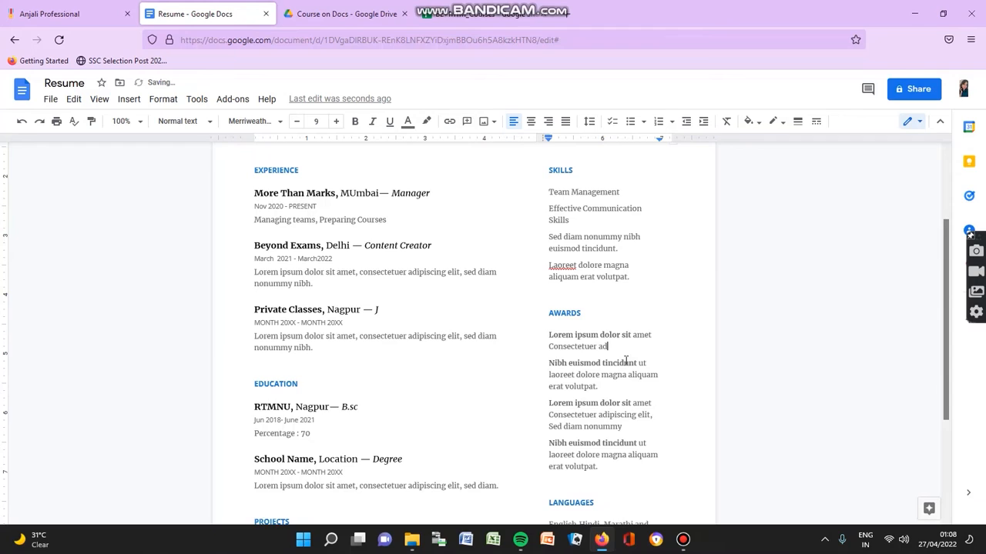
key("BackSpace")
key("BackSpace")
key("BackSpace")
key("BackSpace")
key("BackSpace")
key("BackSpace")
key("BackSpace")
key("BackSpace")
key("BackSpace")
key("BackSpace")
key("BackSpace")
key("BackSpace")
key("BackSpace")
key("BackSpace")
key("BackSpace")
key("BackSpace")
key("BackSpace")
key("BackSpace")
key("BackSpace")
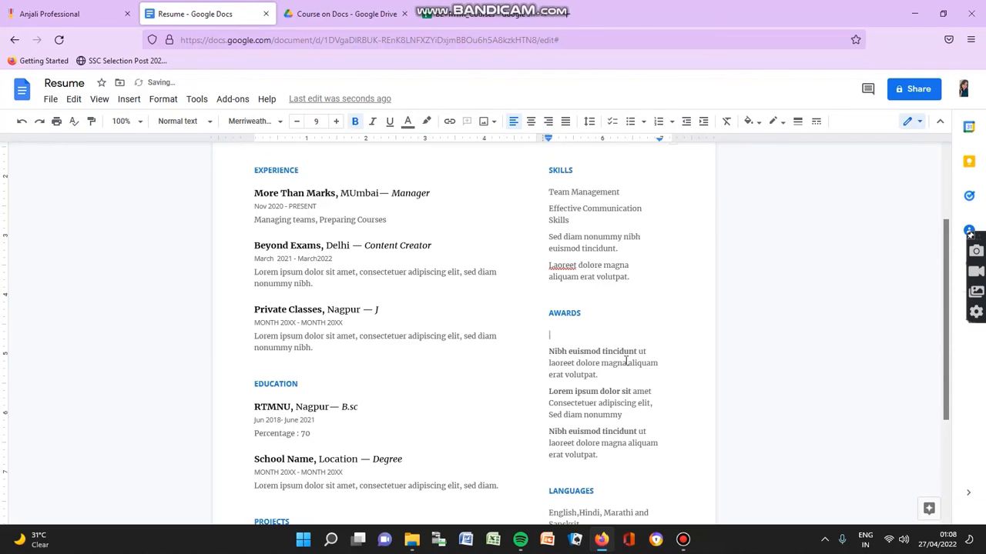
type("Stu")
type("dnet")
key("BackSpace")
key("BackSpace")
key("BackSpace")
type("eny")
key("BackSpace")
type("t")
key("BackSpace")
type("t of the Year 2018")
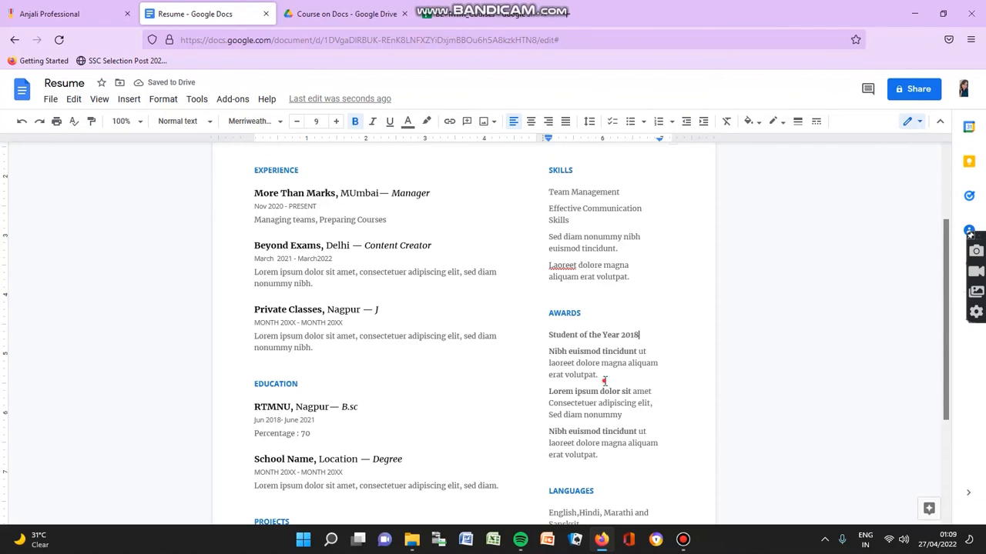
double_click(605, 381)
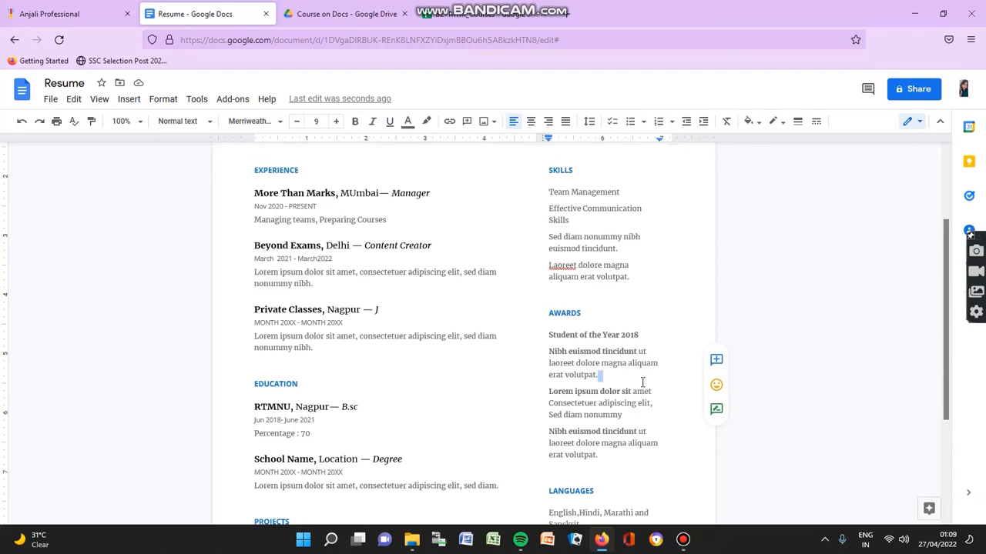
scroll(588, 318, "down", 4)
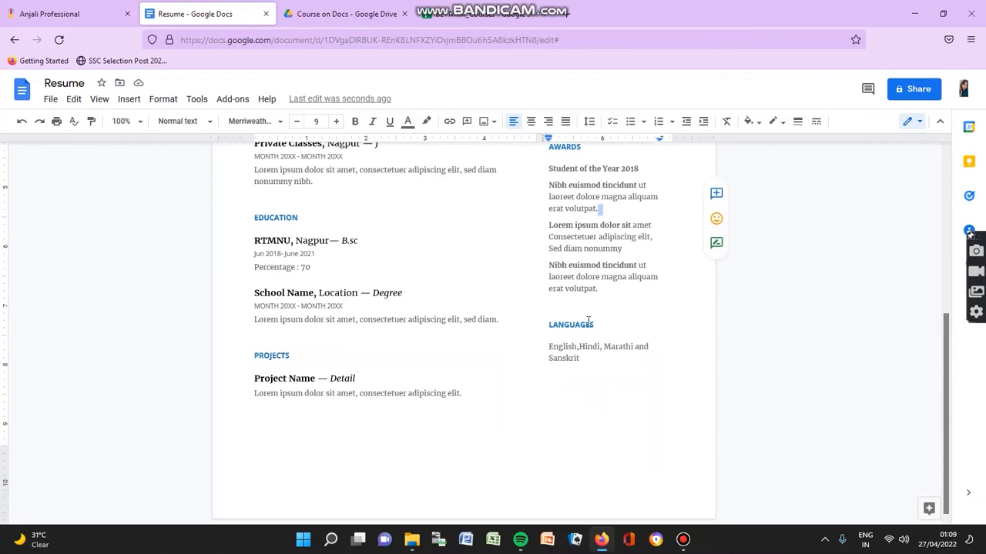
scroll(588, 322, "up", 5)
scroll(588, 322, "down", 5)
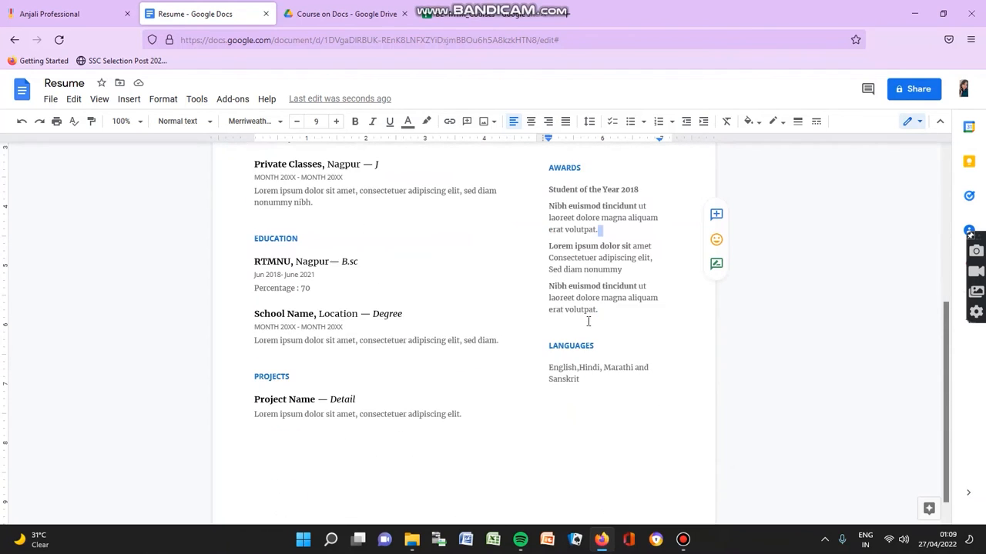
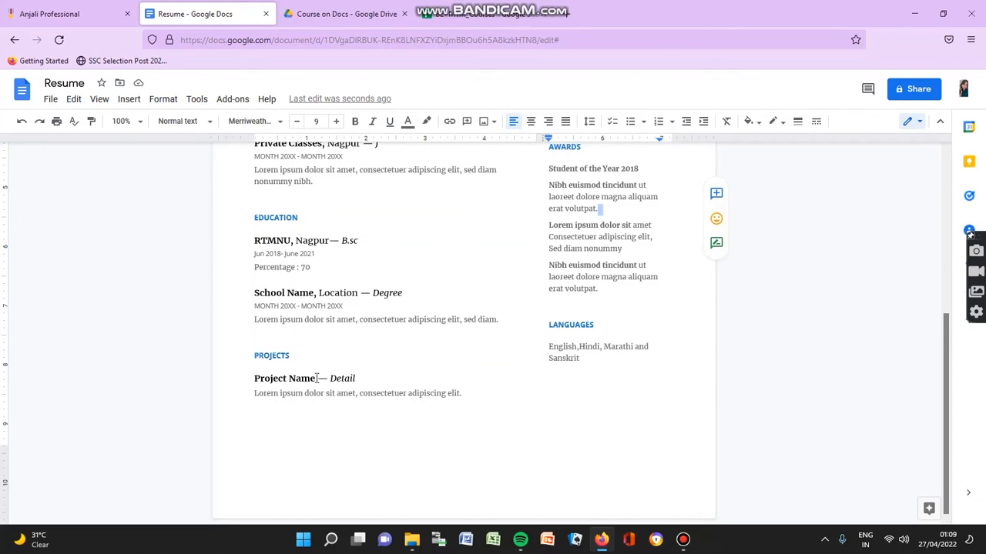
Step: Replace the placeholder project name with the title 'Testing Of'
left_click(316, 378)
key("BackSpace")
key("BackSpace")
key("BackSpace")
key("BackSpace")
key("BackSpace")
key("BackSpace")
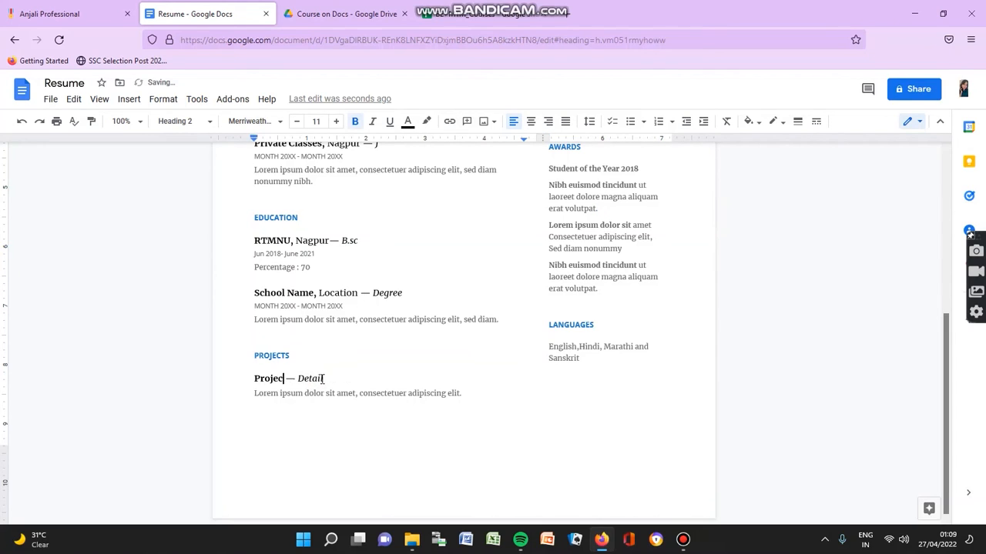
key("BackSpace")
key("BackSpace")
key("BackSpace")
key("BackSpace")
key("BackSpace")
key("BackSpace")
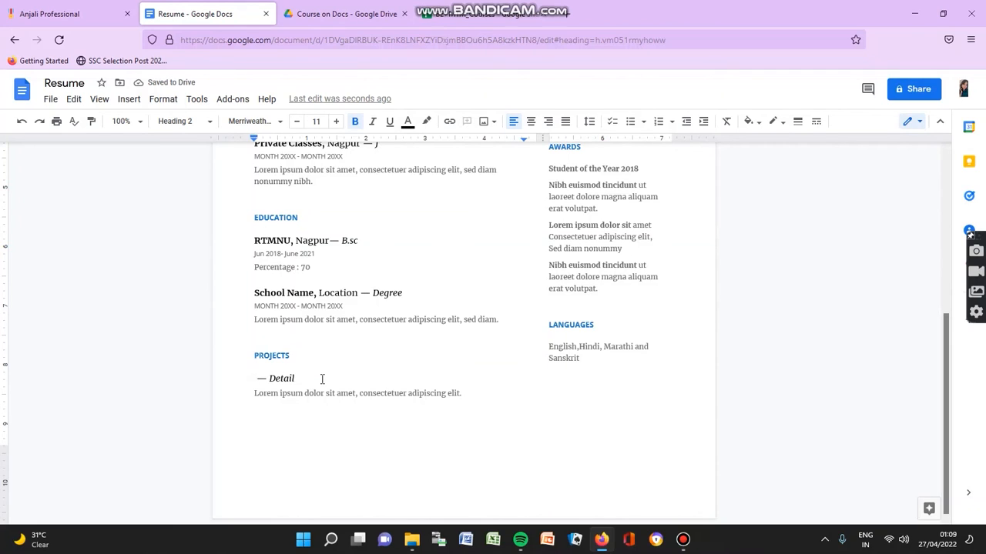
type("Testi ")
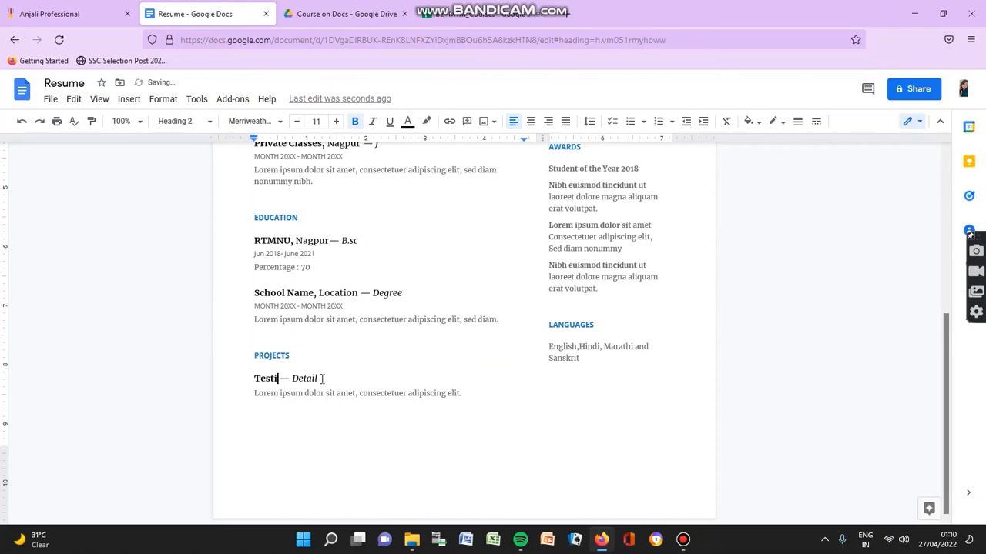
type("ng Ofd")
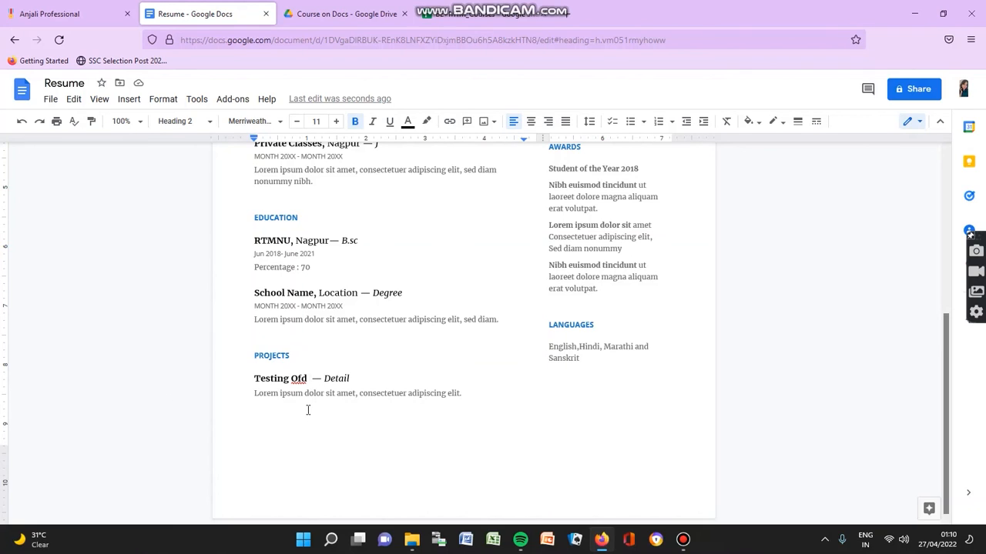
key("BackSpace")
key("BackSpace")
scroll(307, 411, "up", 4)
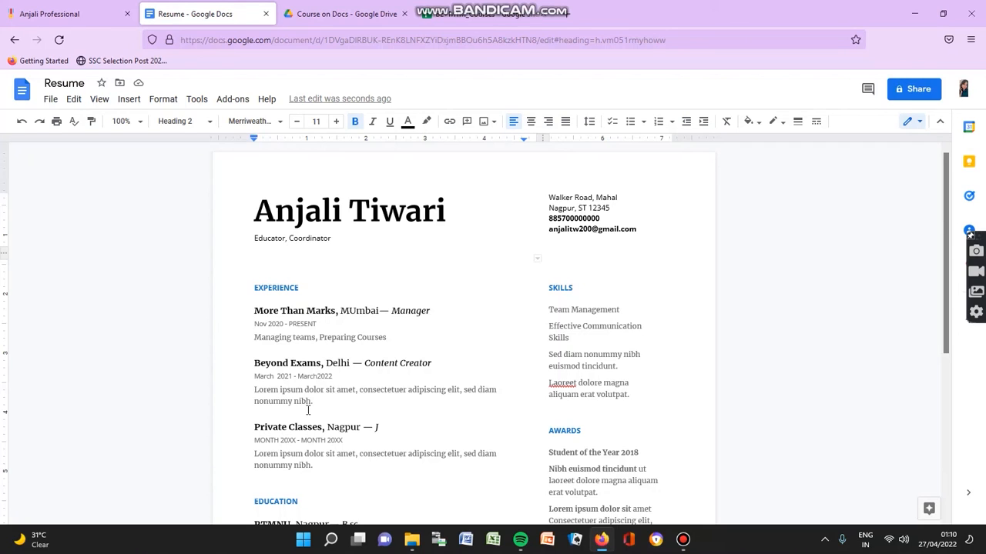
scroll(400, 386, "down", 5)
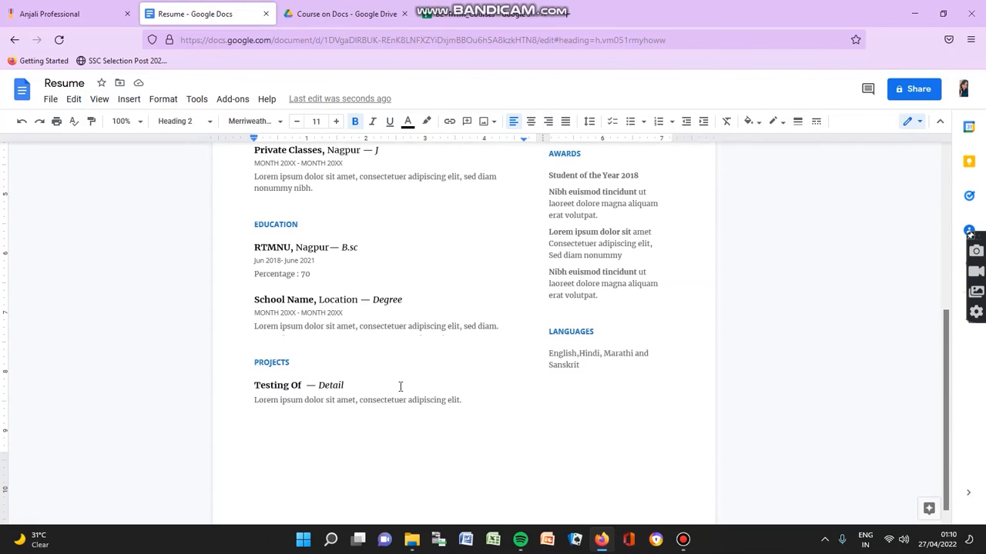
scroll(400, 386, "up", 5)
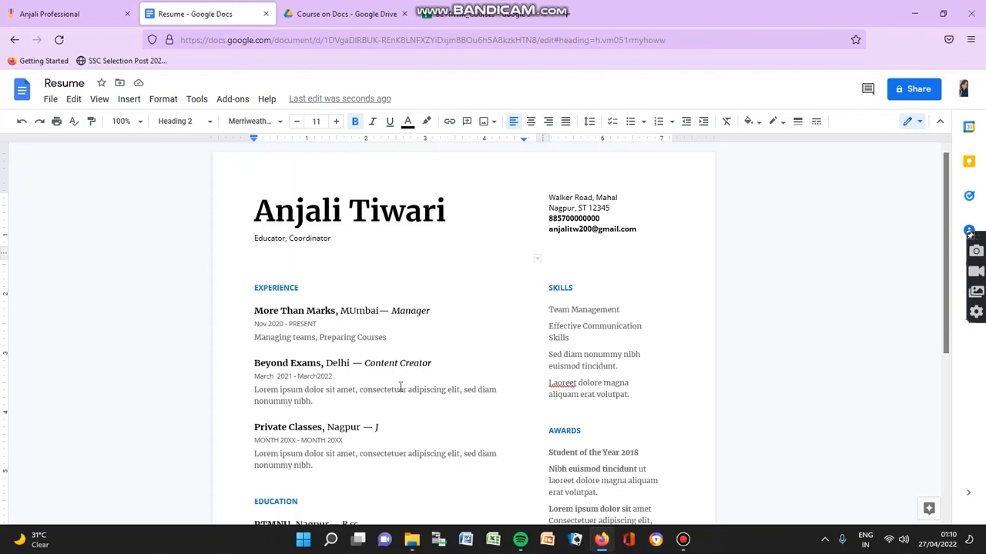
scroll(400, 386, "down", 5)
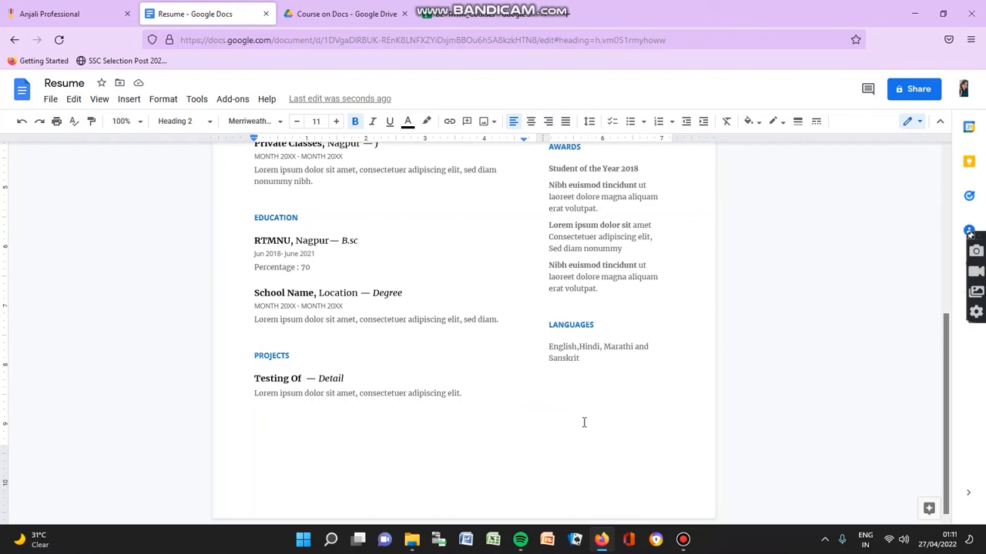
Step: Choose to insert an image uploaded from the computer
left_click(482, 123)
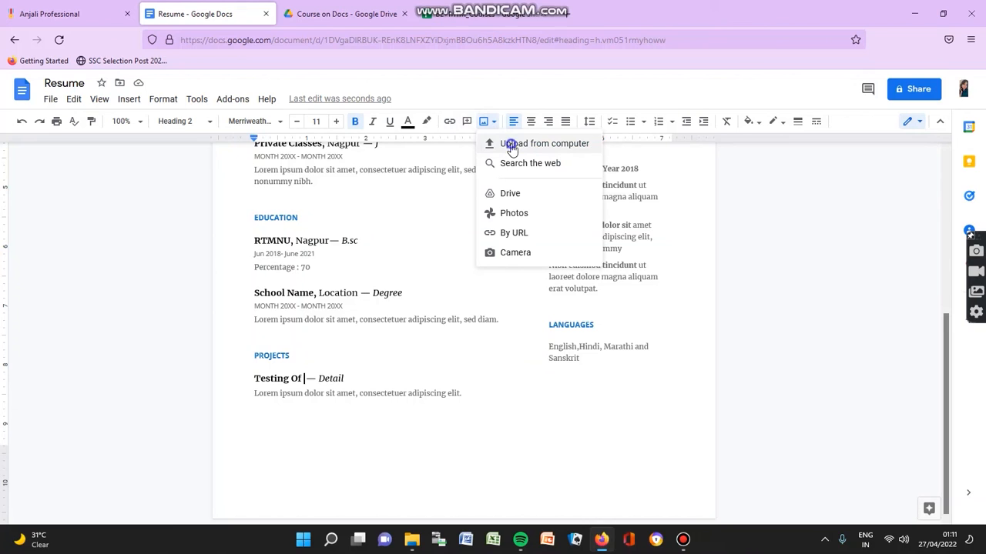
left_click(512, 146)
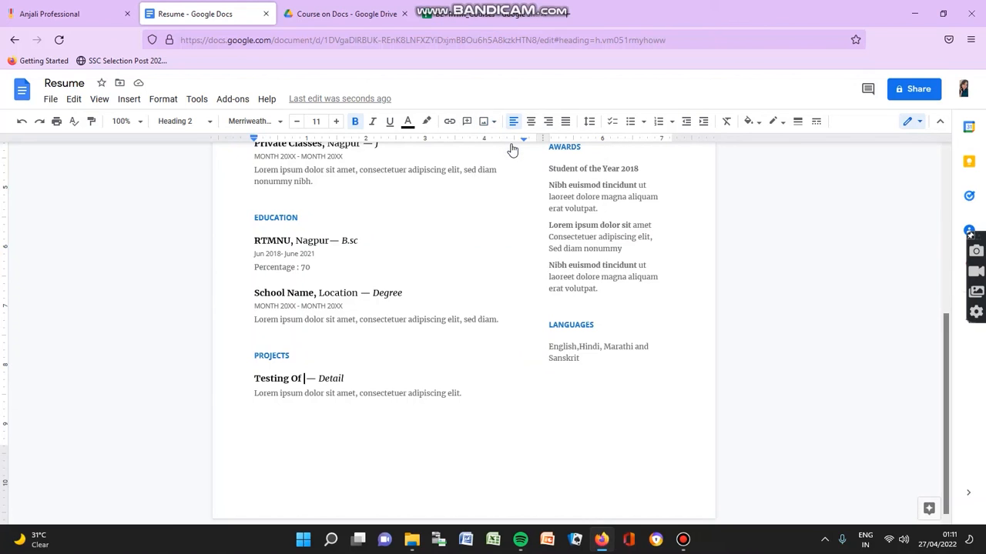
right_click(512, 147)
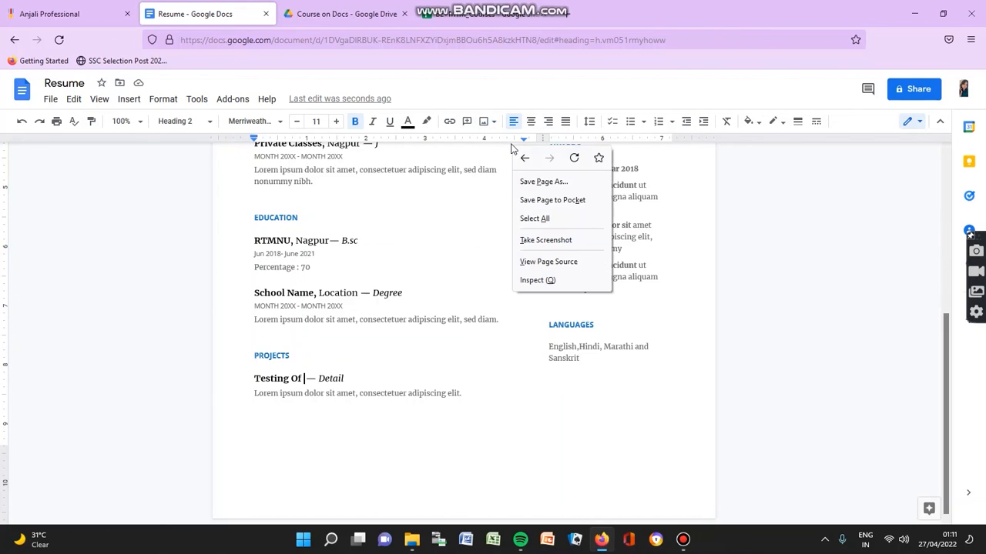
left_click(508, 141)
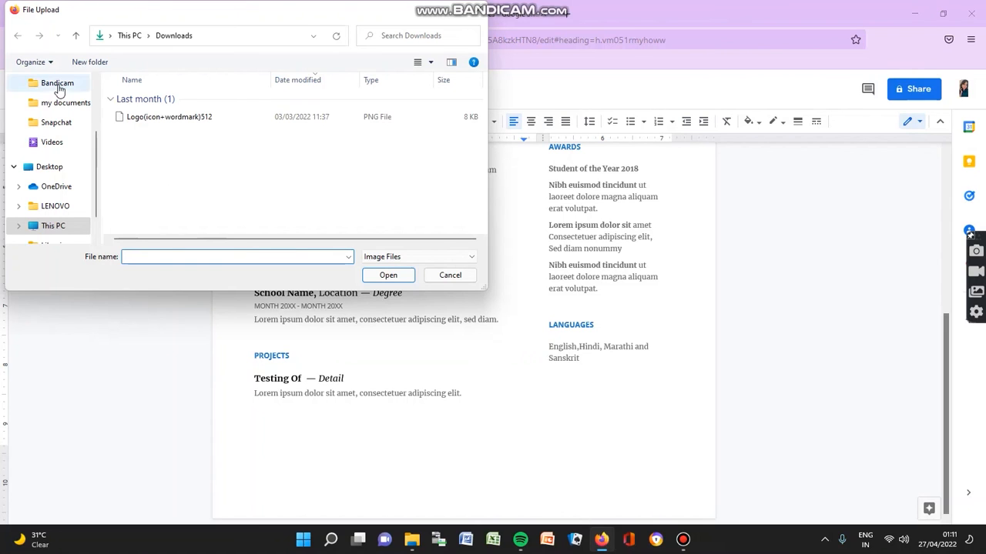
scroll(54, 165, "down", 1)
scroll(54, 170, "down", 1)
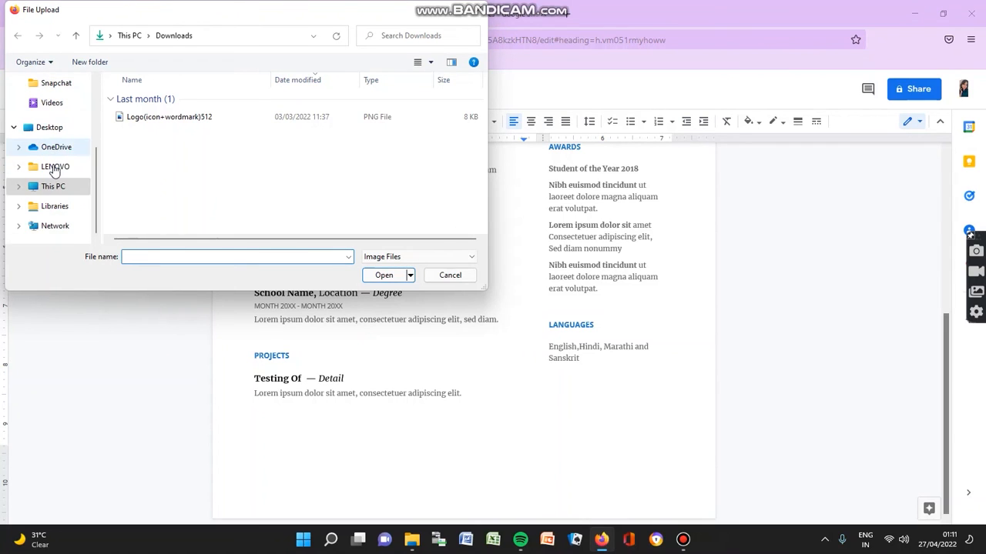
scroll(54, 171, "up", 5)
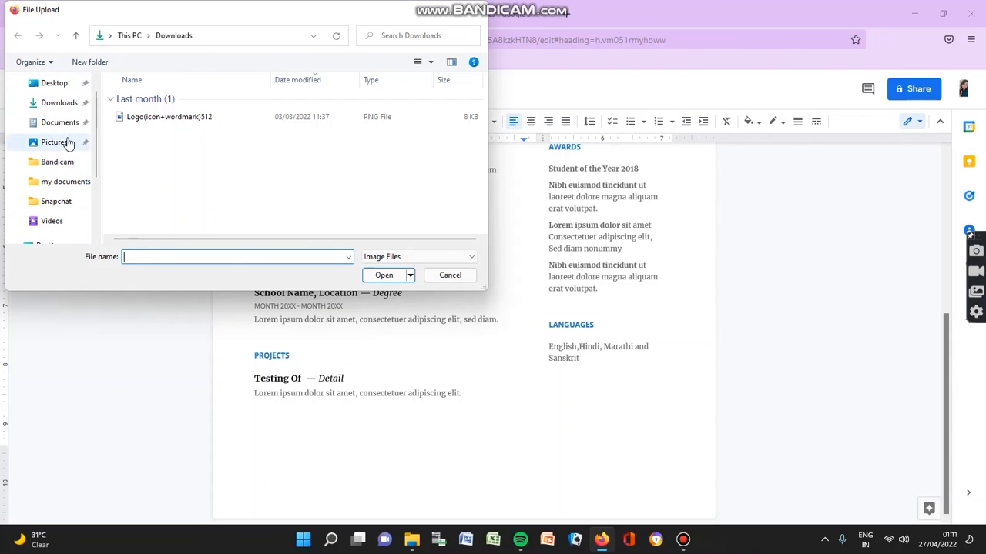
Step: Insert IMG_0001 from Documents > Scanned Documents > my documents
left_click(68, 143)
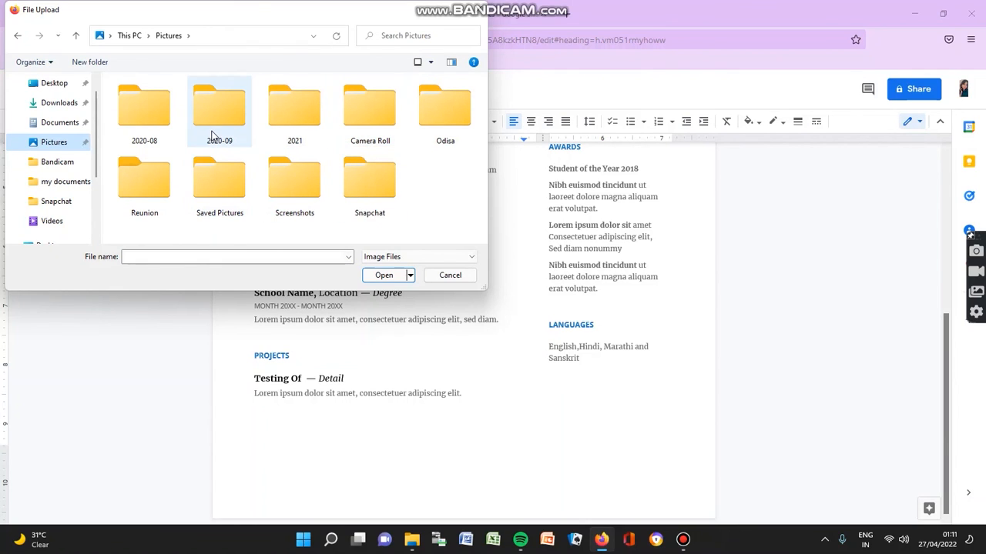
left_click(77, 127)
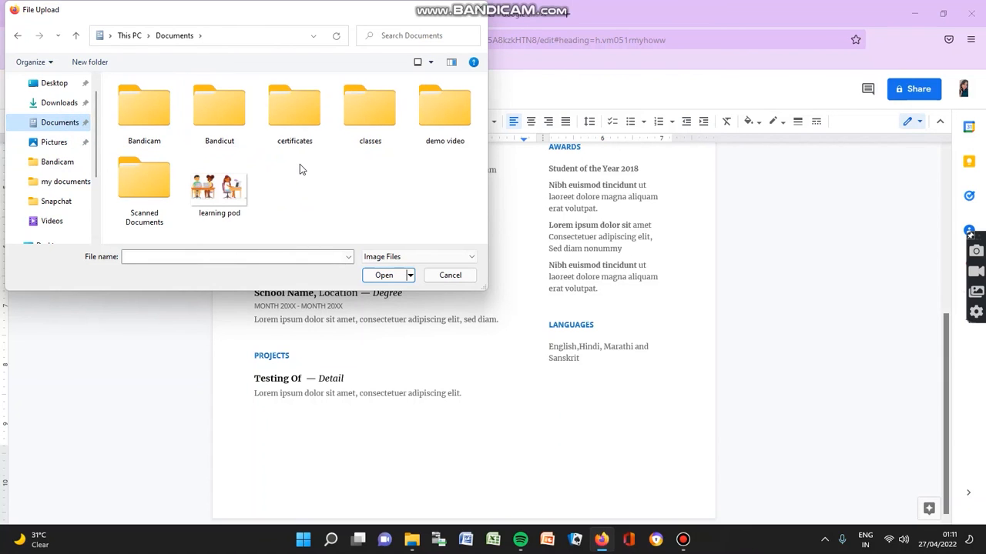
double_click(163, 172)
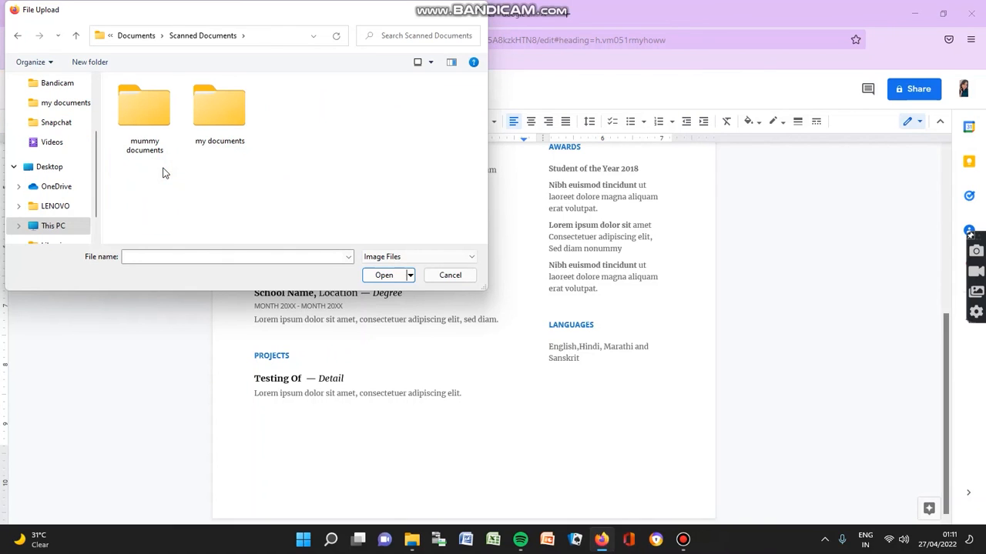
left_click(75, 36)
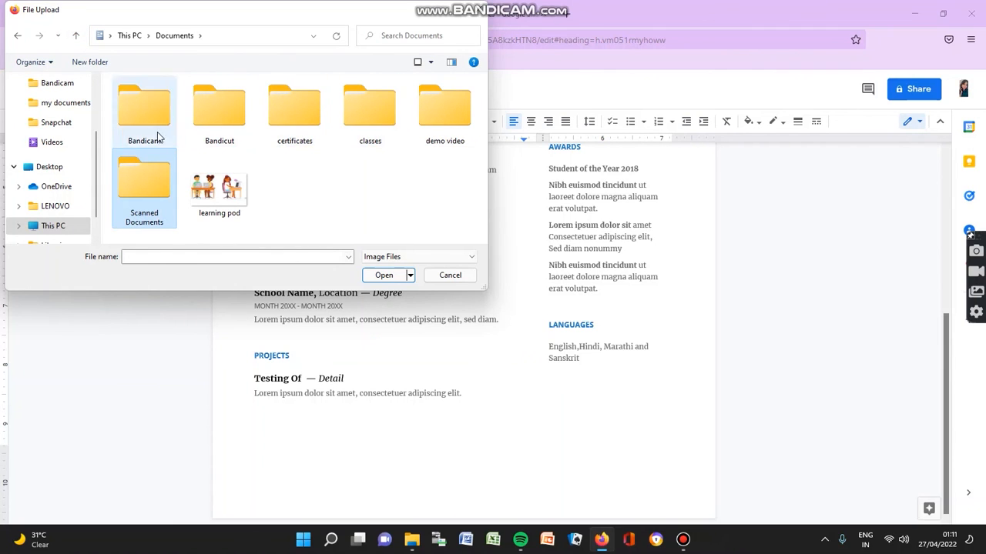
left_click(76, 109)
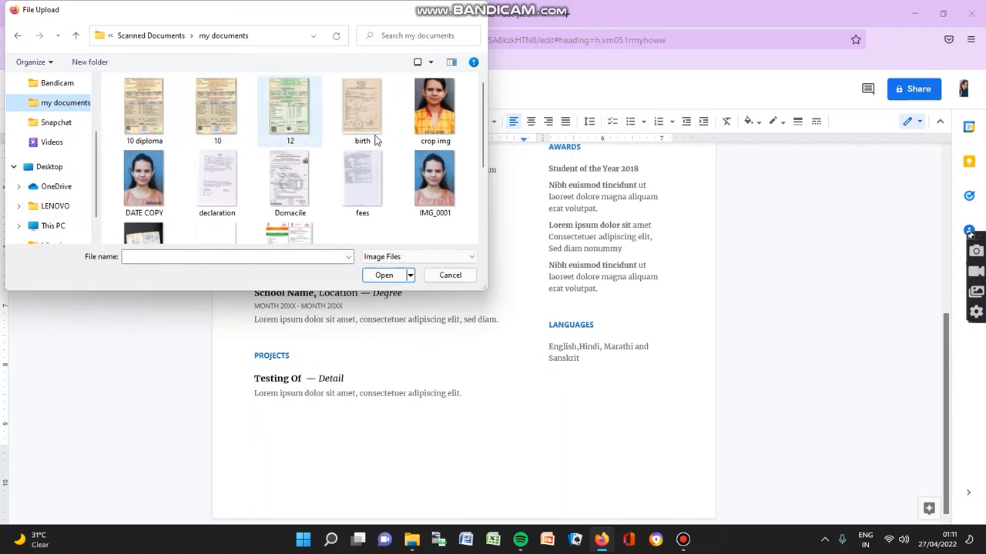
left_click(441, 179)
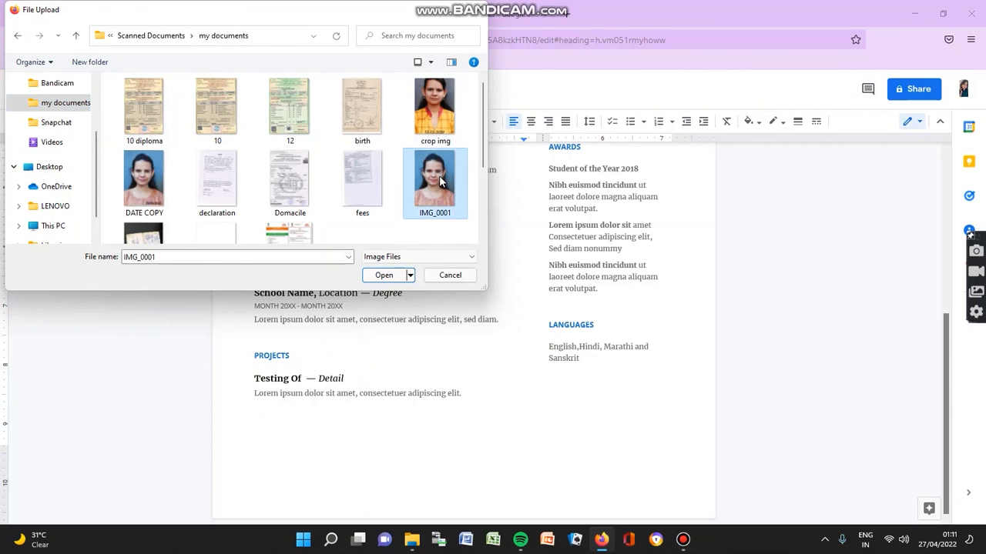
left_click(385, 276)
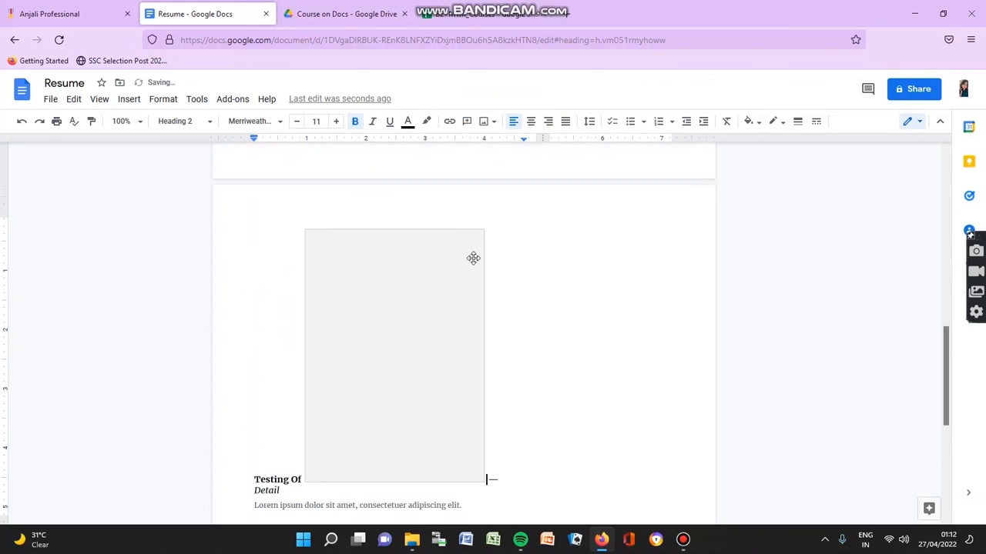
Step: Shrink the inserted photo to a small thumbnail
scroll(473, 258, "down", 1)
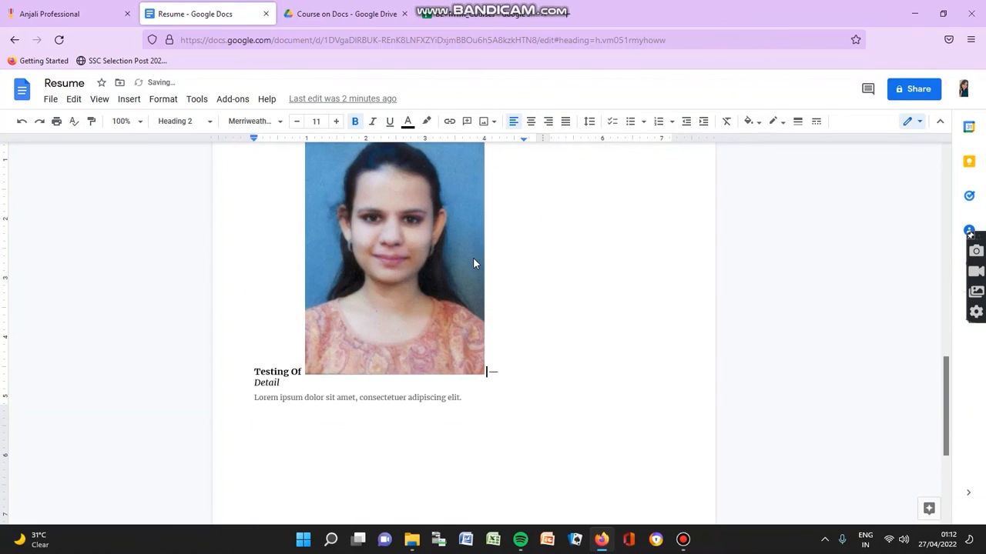
scroll(472, 257, "up", 2)
scroll(473, 264, "down", 2)
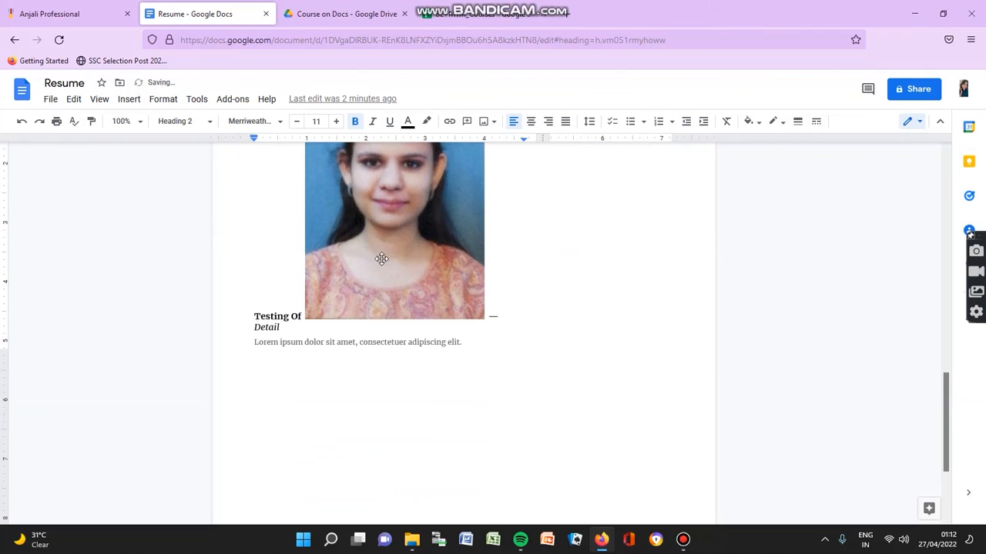
scroll(325, 300, "up", 2)
left_click(326, 301)
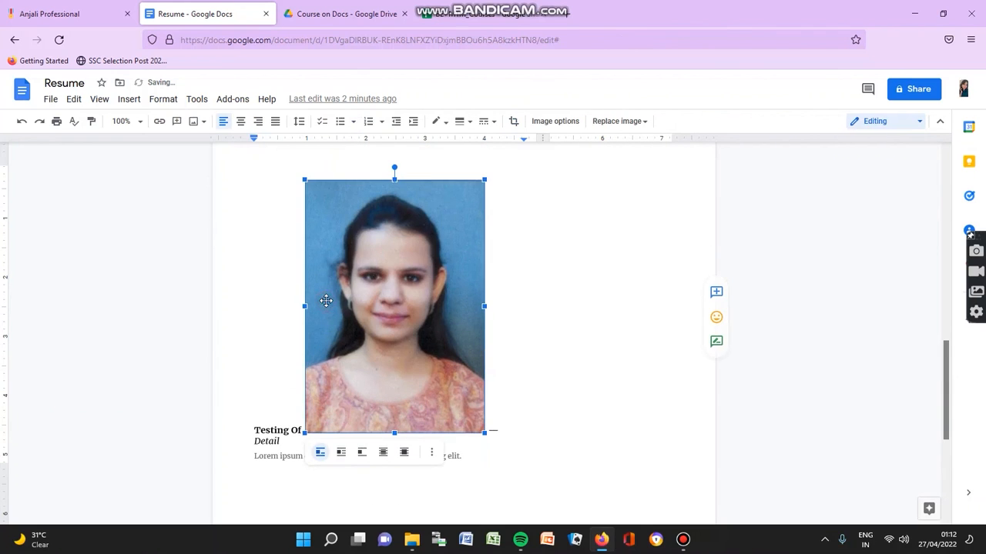
triple_click(313, 433)
left_click(341, 379)
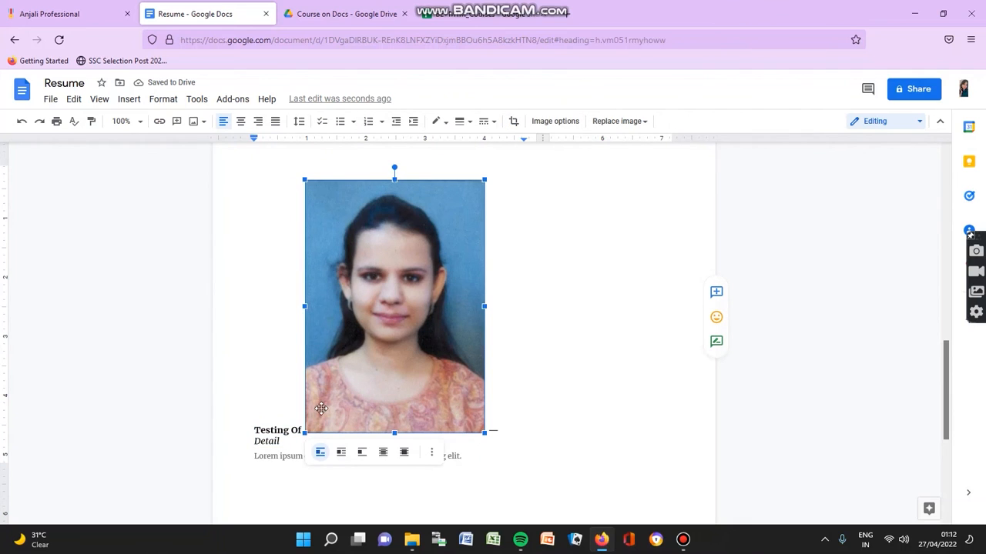
left_click_drag(305, 432, 438, 190)
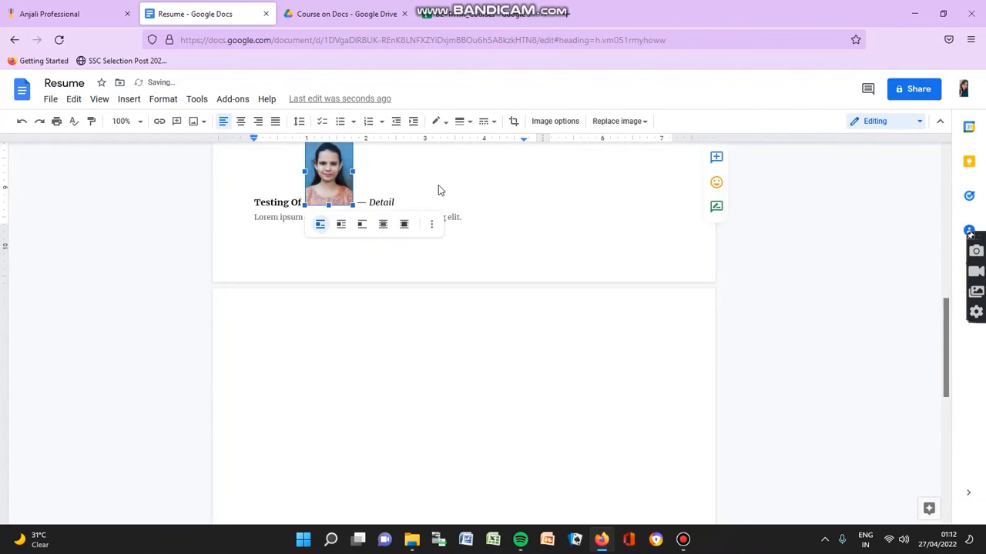
Step: Drag the photo up through the page to beside the EXPERIENCE heading
scroll(438, 192, "up", 3)
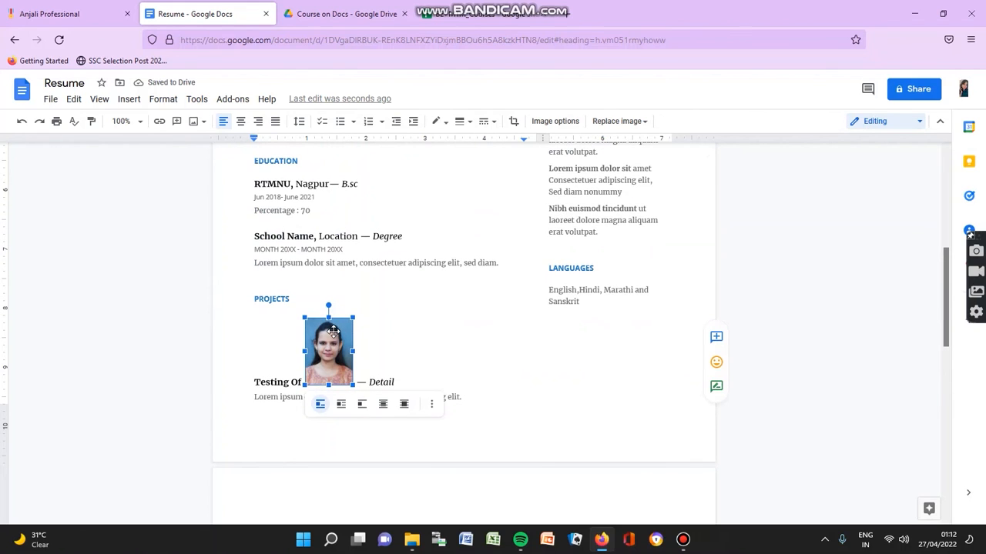
left_click_drag(480, 371, 480, 371)
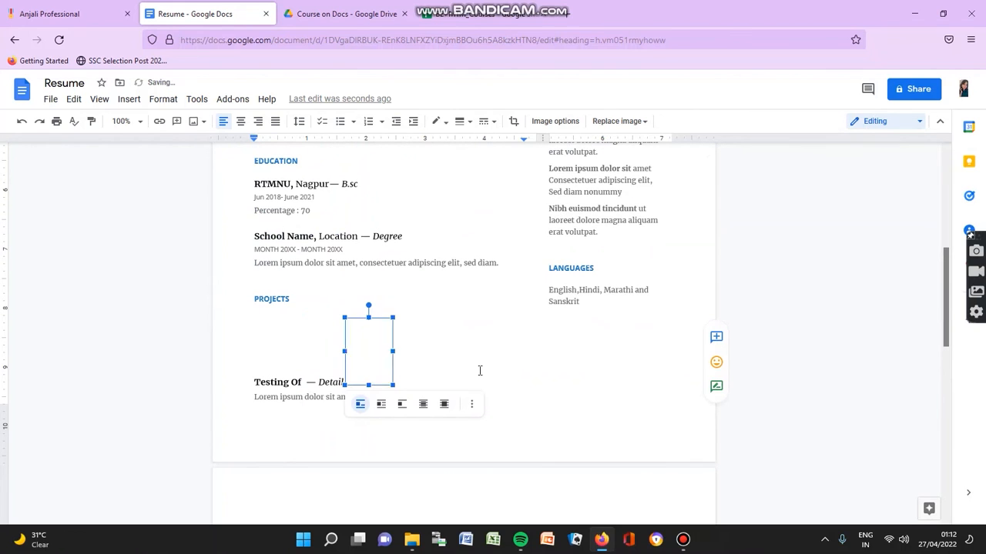
left_click_drag(375, 341, 604, 342)
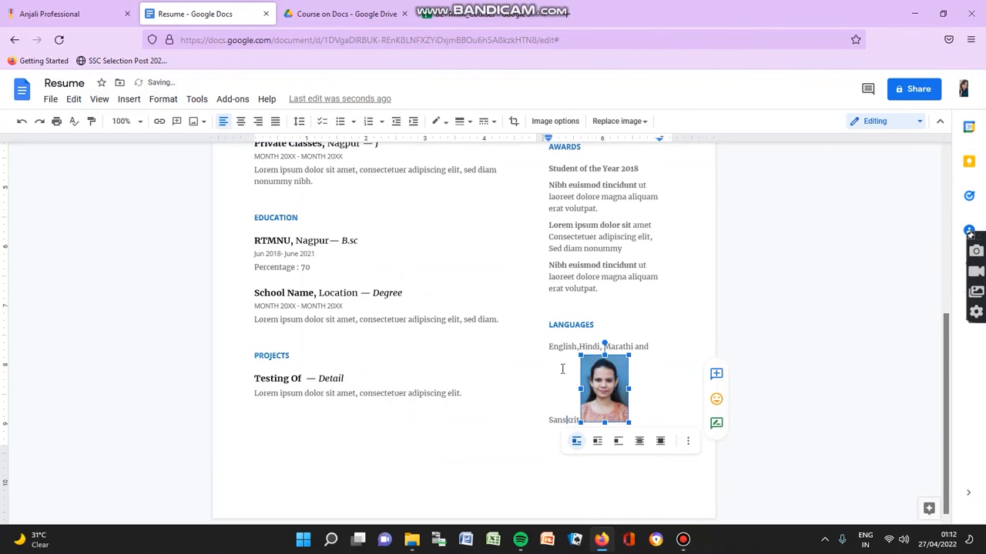
left_click_drag(562, 369, 506, 393)
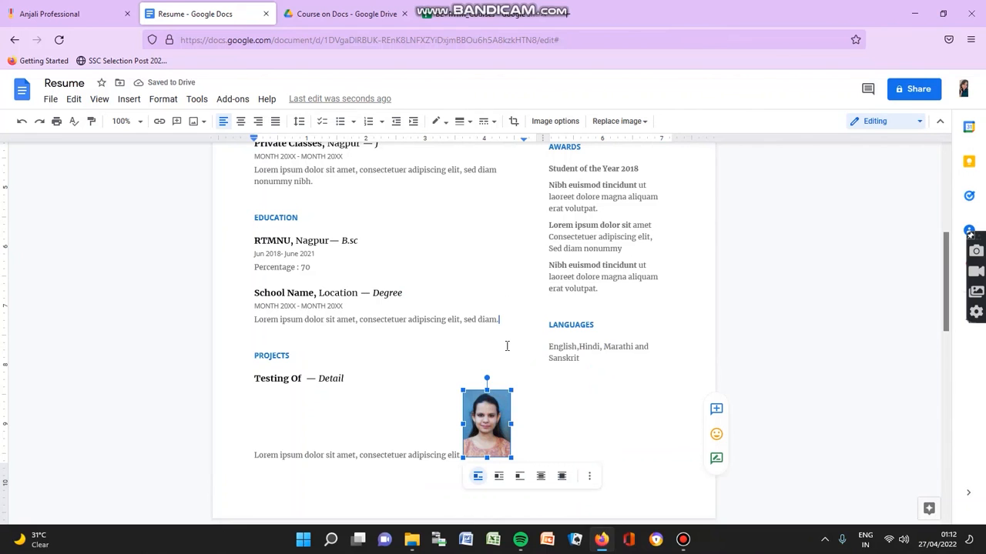
left_click_drag(492, 417, 376, 402)
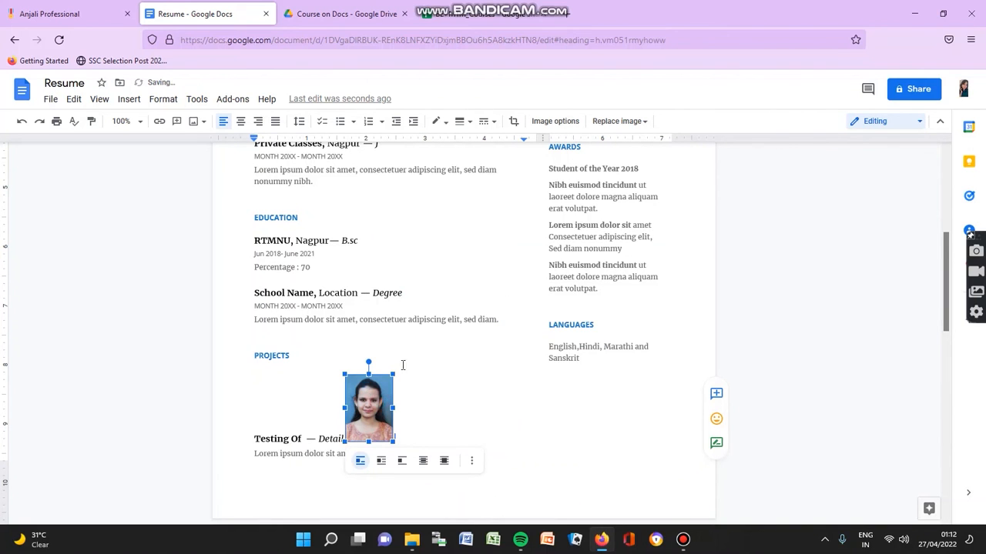
left_click_drag(453, 238, 455, 231)
scroll(456, 231, "up", 2)
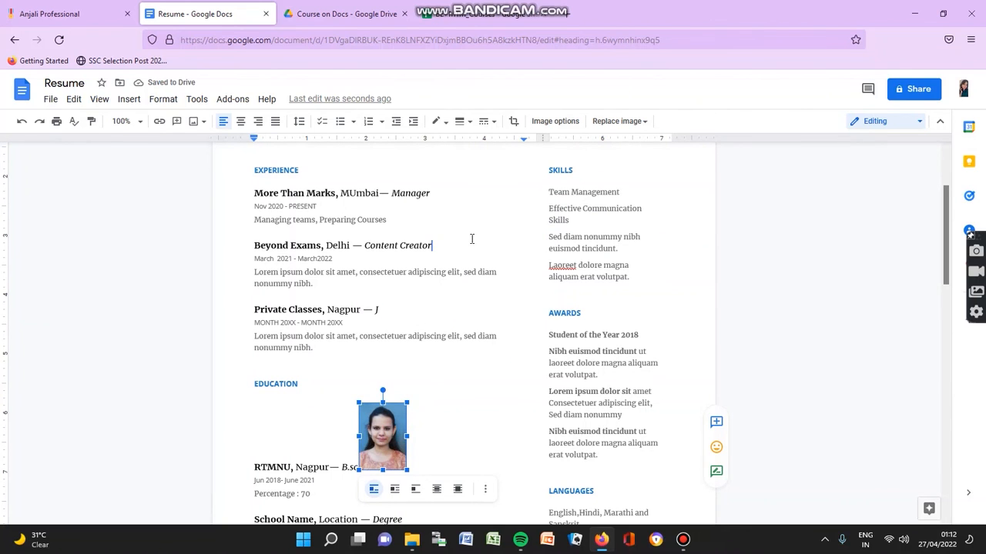
left_click_drag(472, 239, 471, 239)
scroll(471, 238, "up", 3)
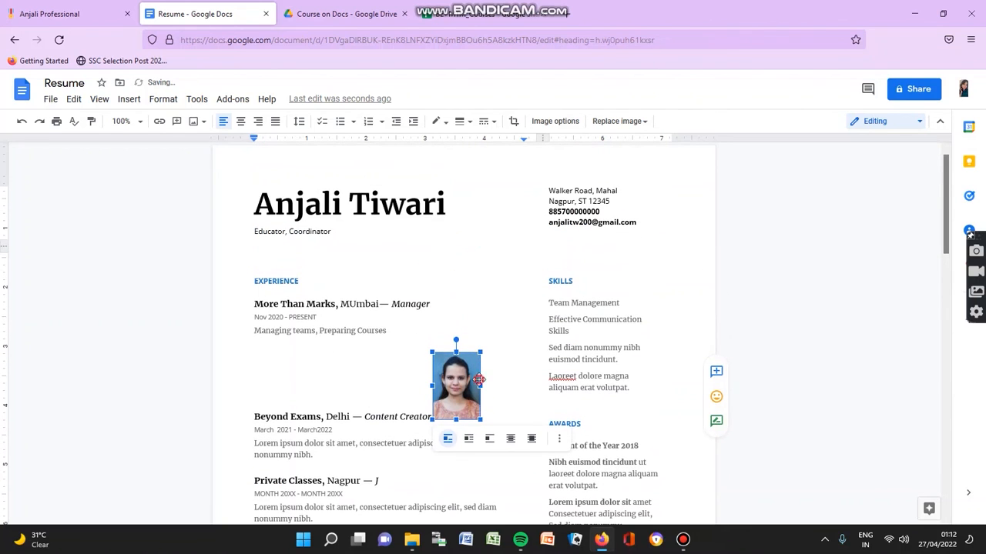
left_click_drag(493, 272, 493, 271)
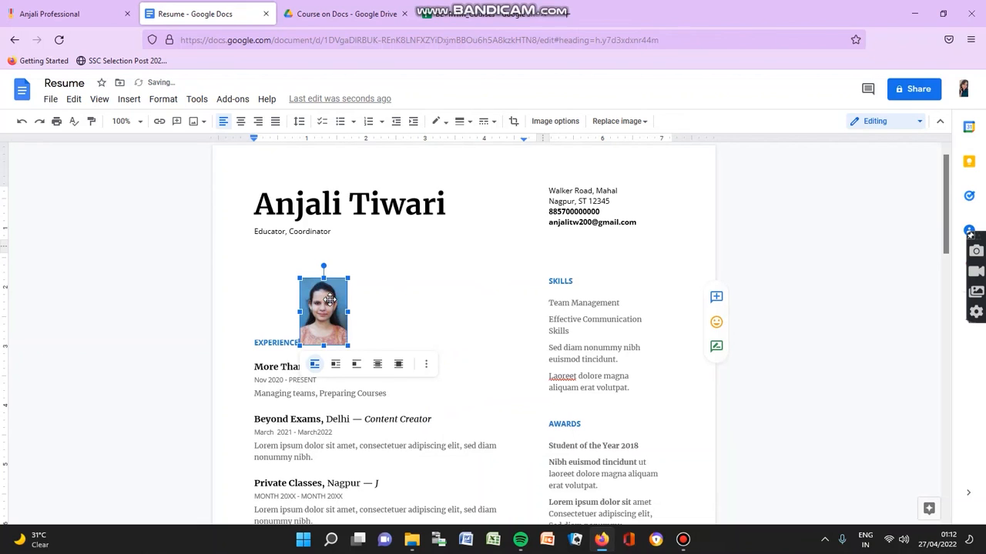
Step: Undo the stray move into the subtitle and place the photo at the end of the EXPERIENCE line
left_click_drag(273, 257, 274, 259)
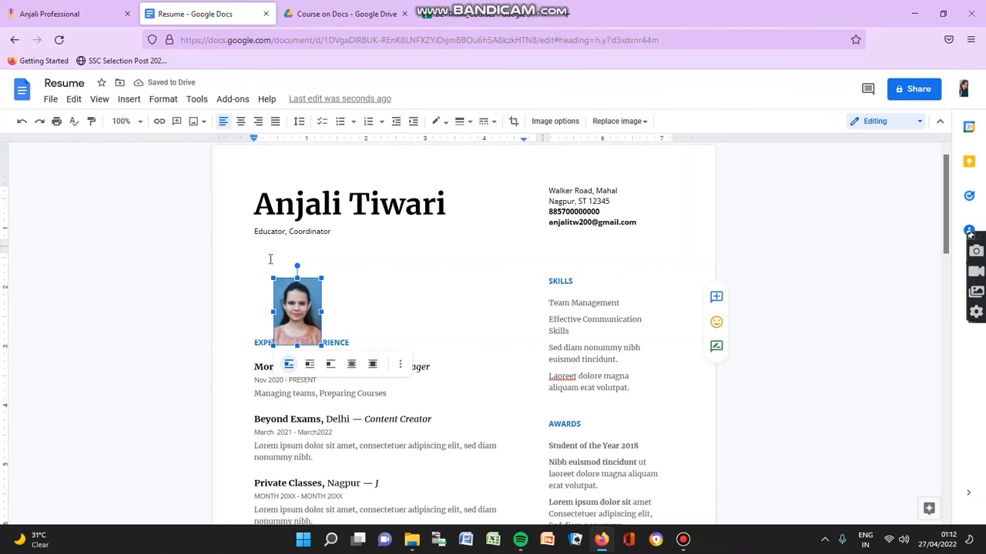
key("Left")
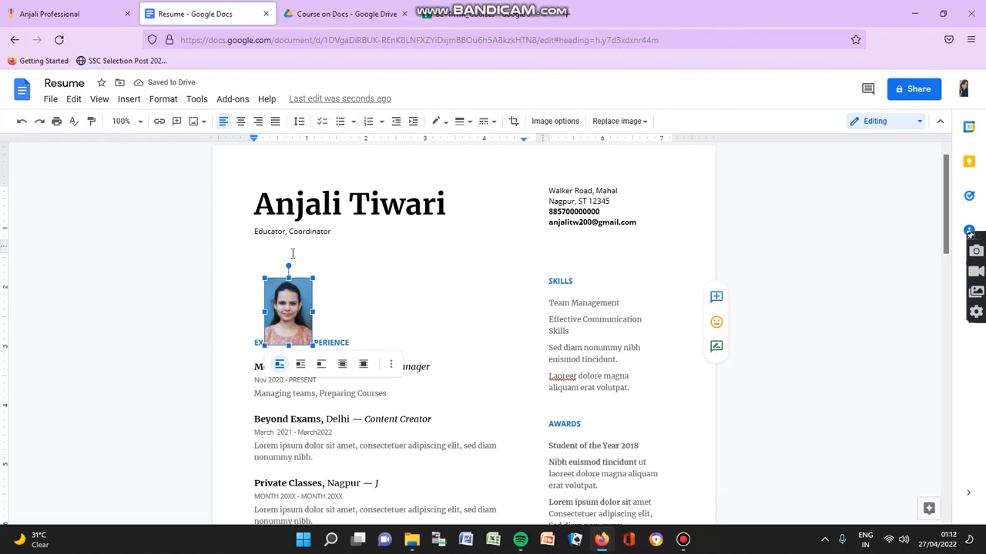
left_click_drag(291, 285, 315, 246)
scroll(335, 269, "down", 6)
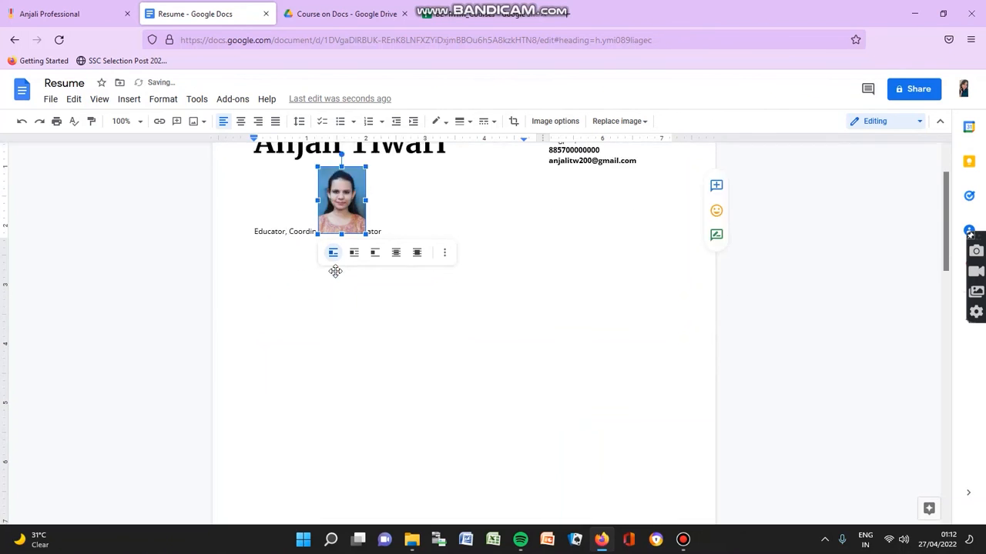
scroll(335, 277, "up", 6)
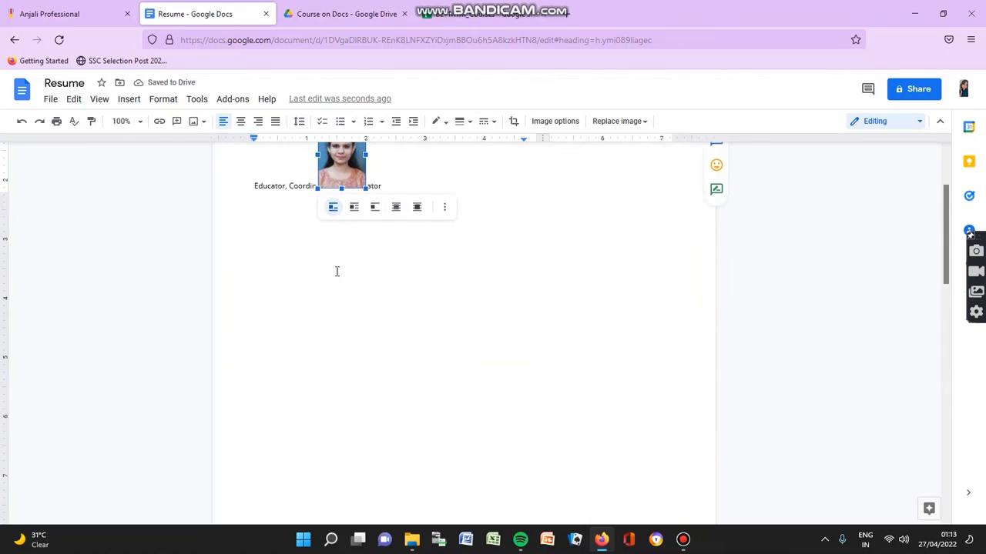
left_click(27, 124)
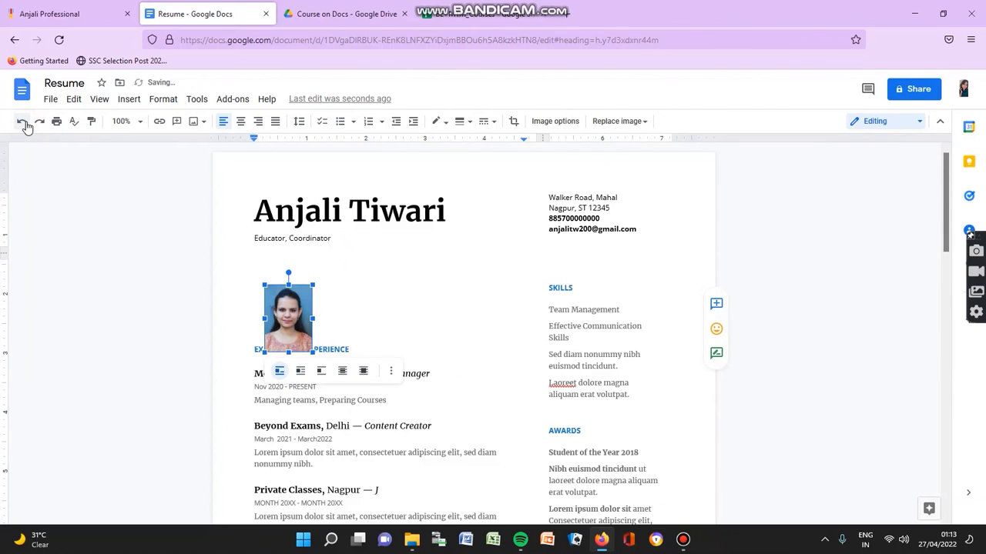
left_click_drag(274, 329, 378, 309)
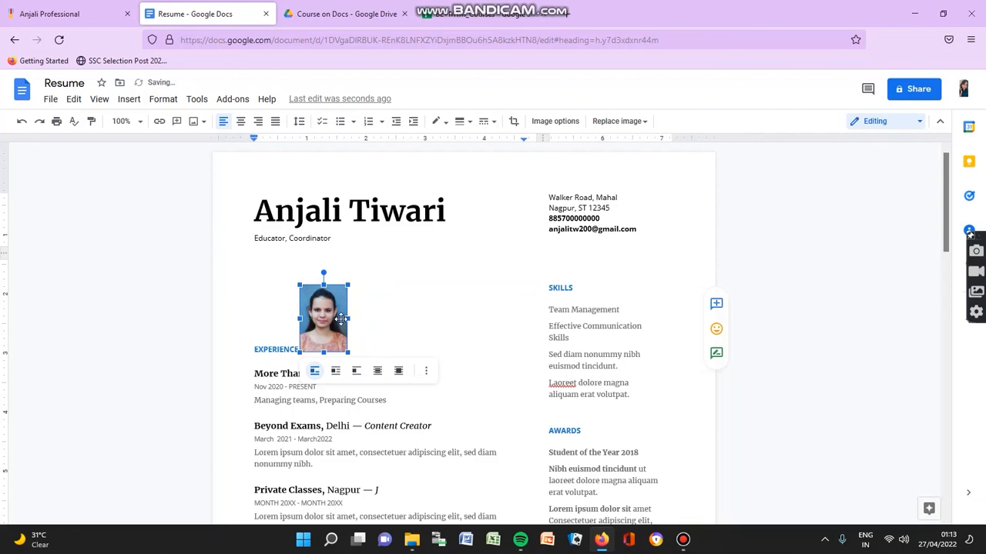
Step: Try Wrap text and Break text layouts for the photo
left_click(336, 377)
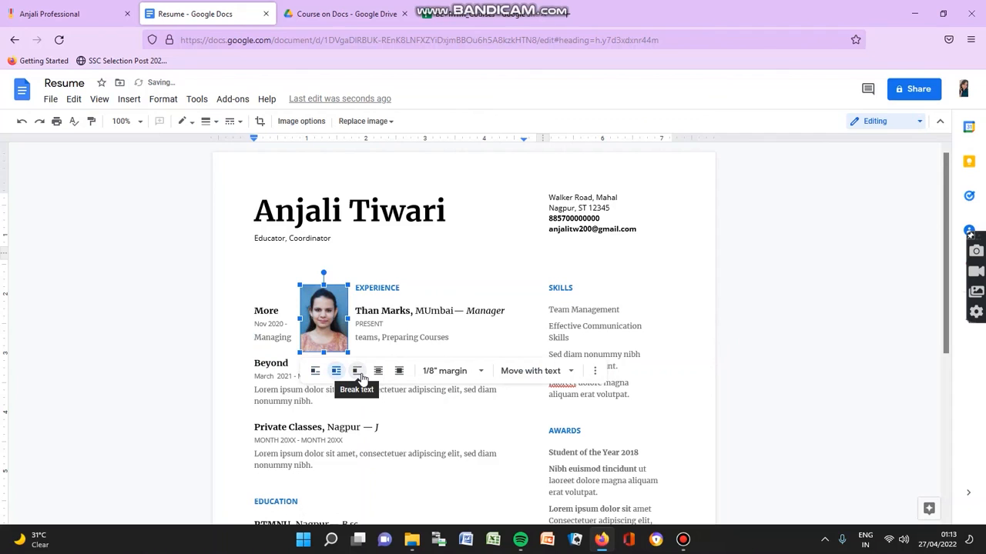
left_click(357, 372)
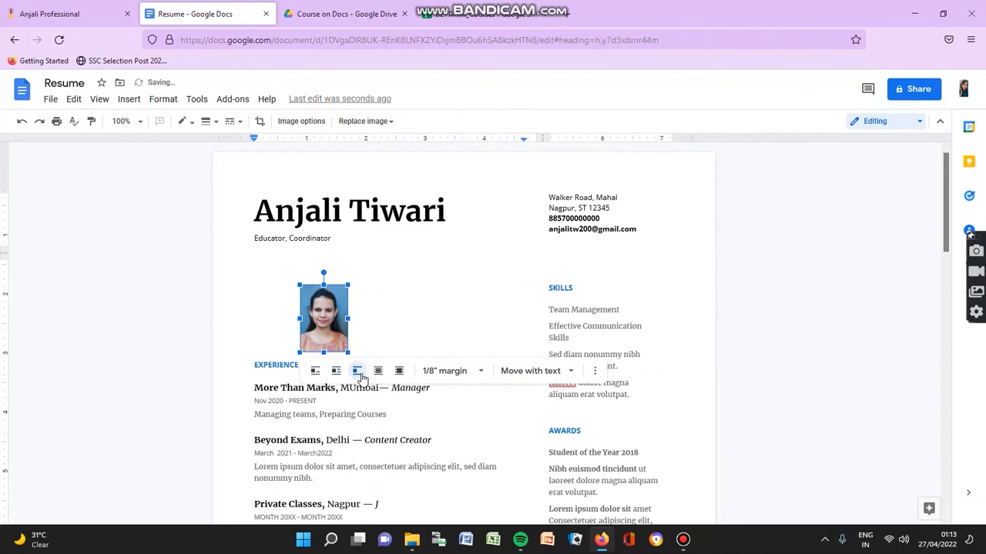
left_click(419, 304)
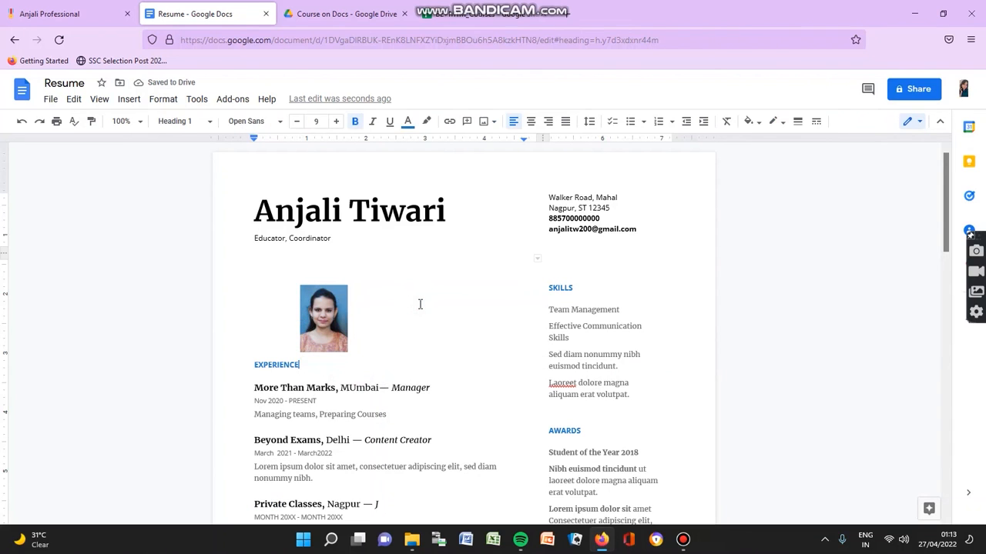
left_click(327, 316)
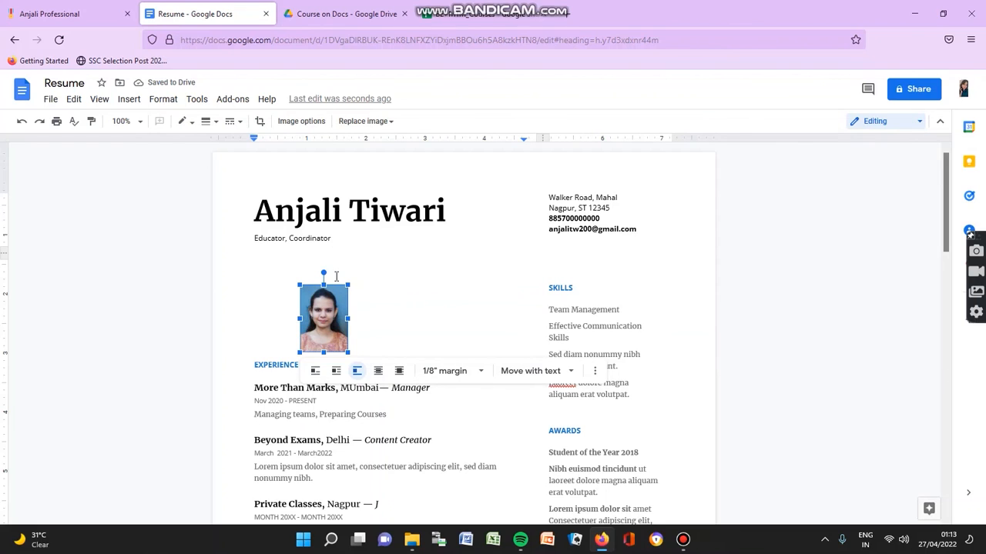
Step: Enlarge the photo by dragging its corner and side handles
left_click(347, 284)
left_click_drag(349, 284, 356, 274)
left_click_drag(355, 312, 366, 313)
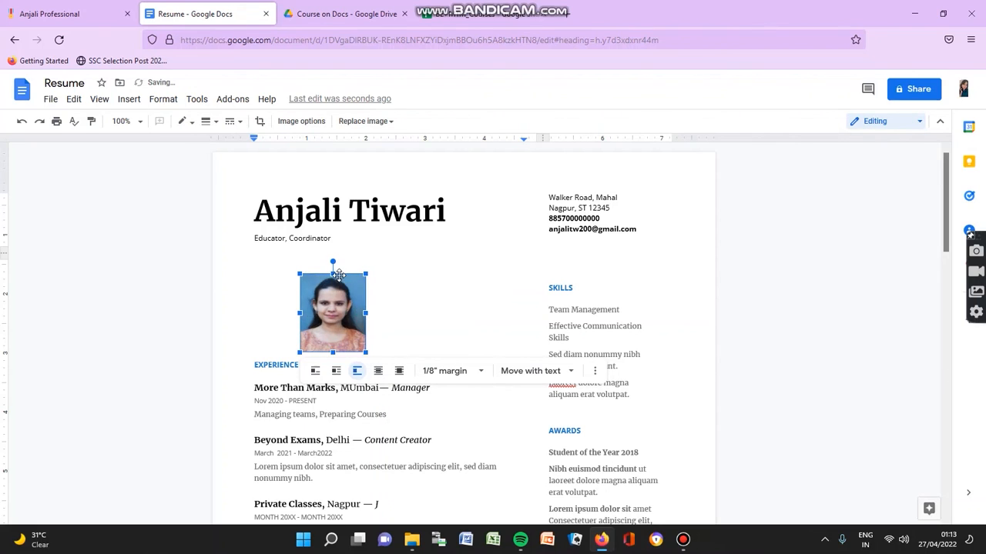
left_click_drag(333, 271, 333, 256)
left_click_drag(301, 306, 288, 303)
scroll(291, 300, "down", 3)
scroll(290, 302, "up", 3)
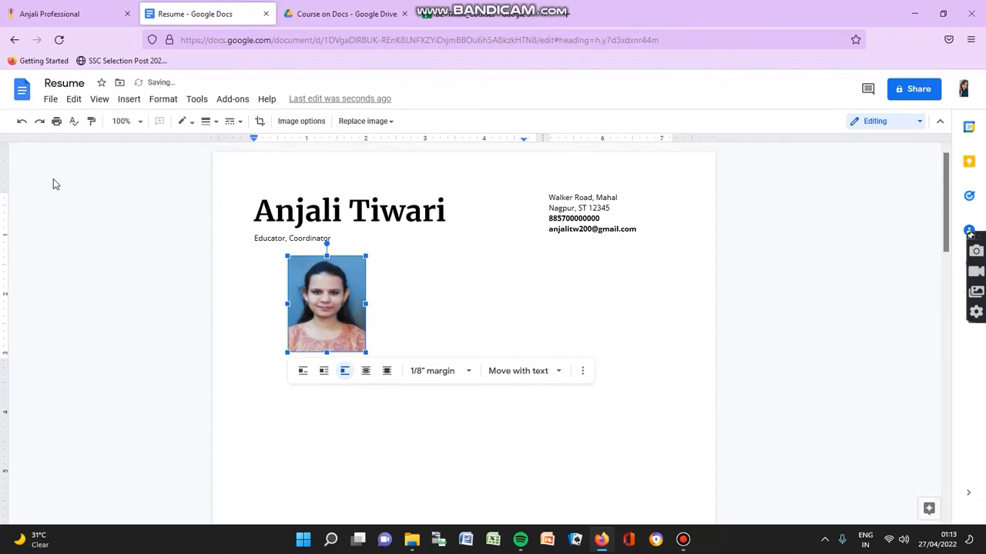
Step: Undo the extra resizes and move, then set the photo to float over the text
left_click(21, 122)
left_click(20, 122)
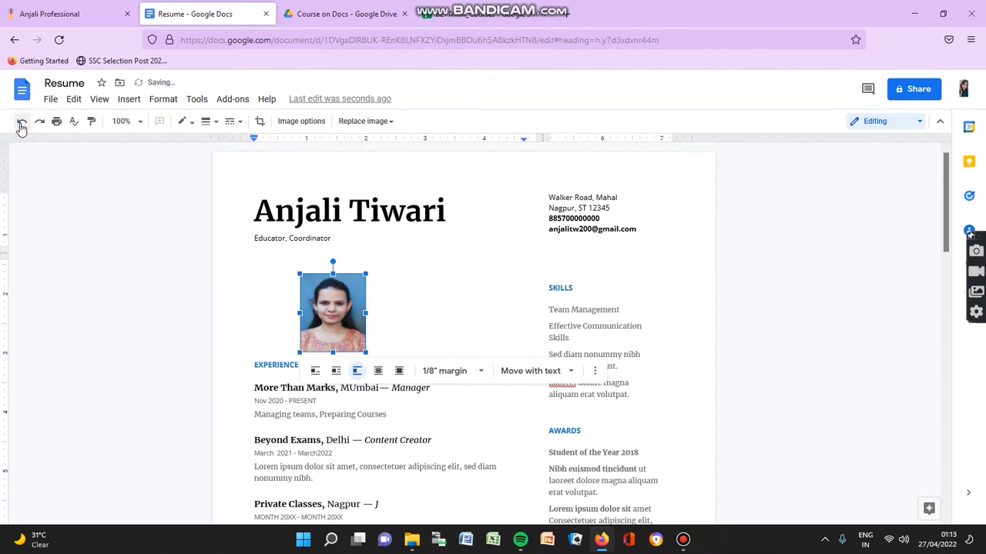
left_click_drag(329, 304, 382, 284)
scroll(323, 324, "down", 3)
scroll(324, 324, "up", 3)
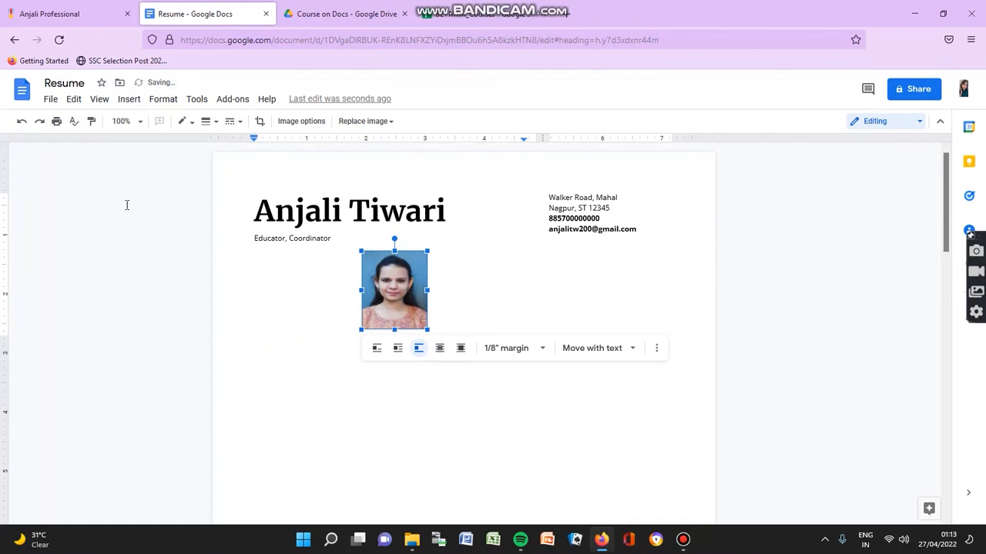
left_click(22, 126)
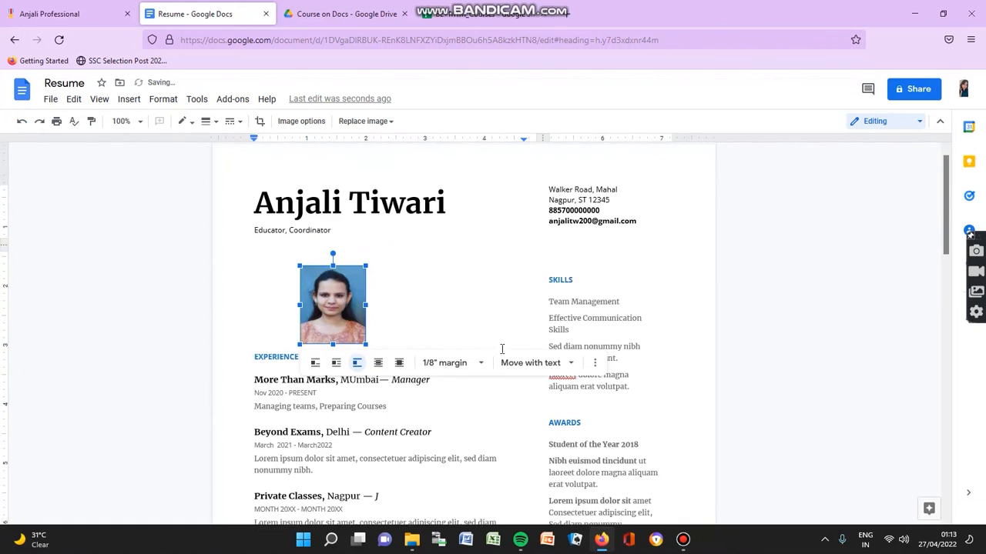
scroll(498, 348, "down", 3)
scroll(384, 289, "up", 2)
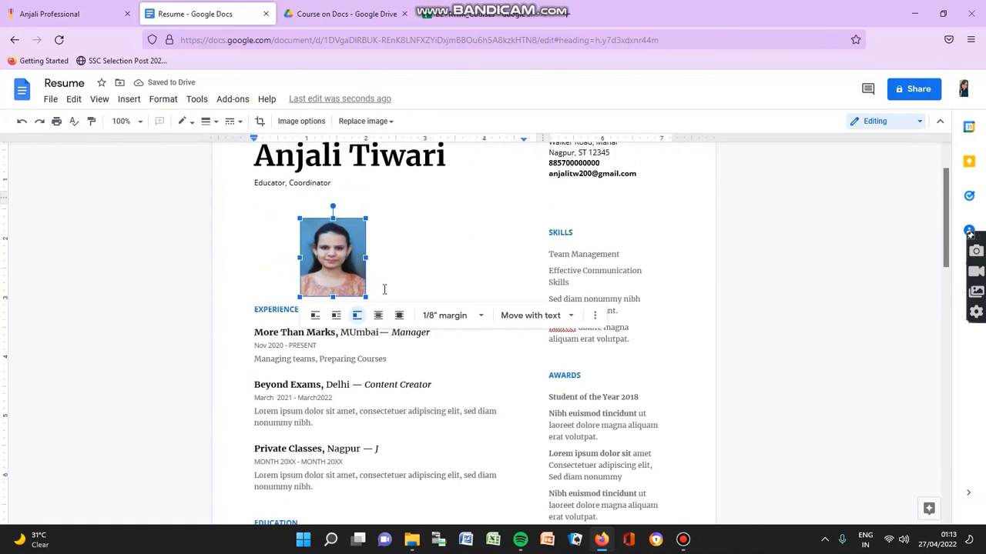
left_click(378, 316)
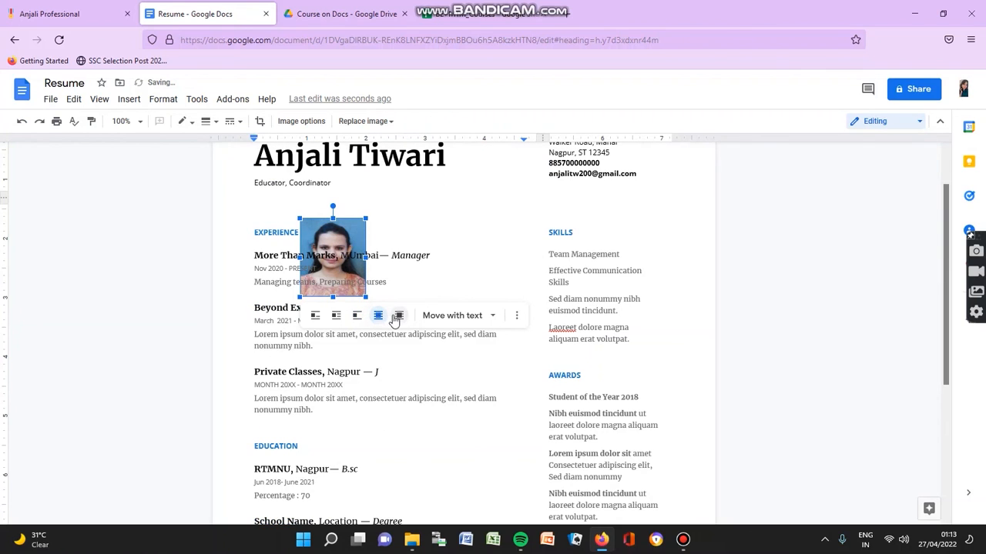
Step: Try Break text again, then revert to the photo floating over the Experience section
left_click(396, 318)
left_click(356, 316)
left_click(468, 266)
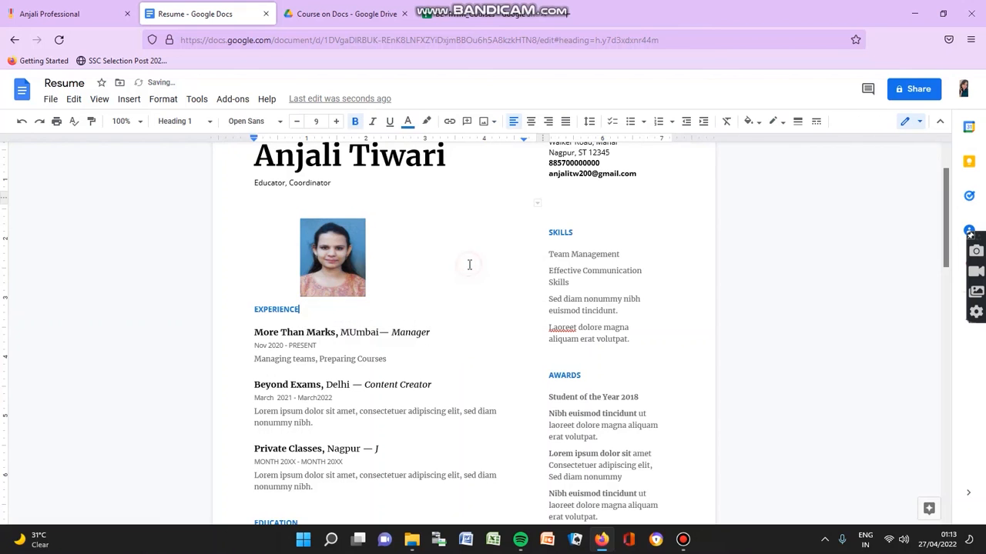
scroll(470, 312, "up", 1)
scroll(469, 312, "down", 7)
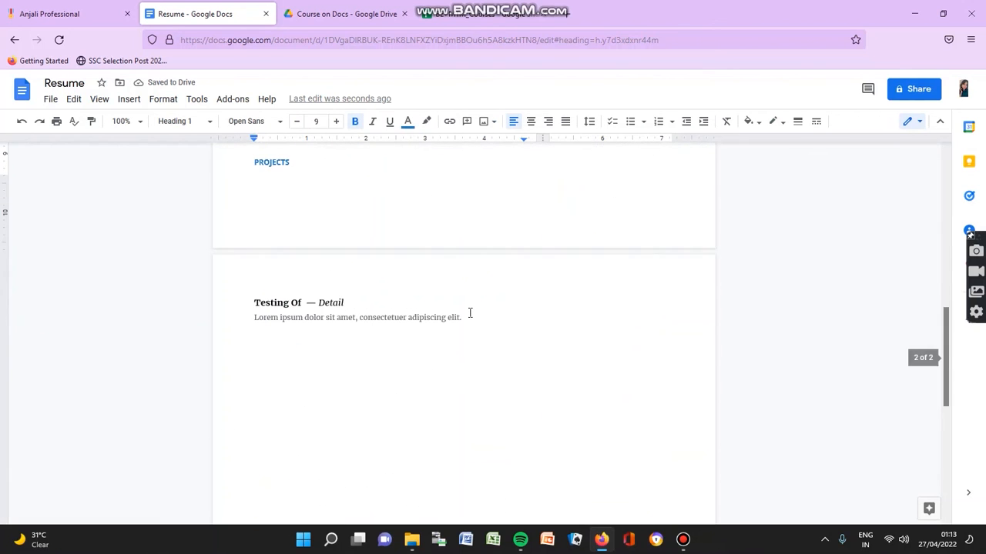
scroll(470, 312, "up", 4)
scroll(470, 312, "up", 3)
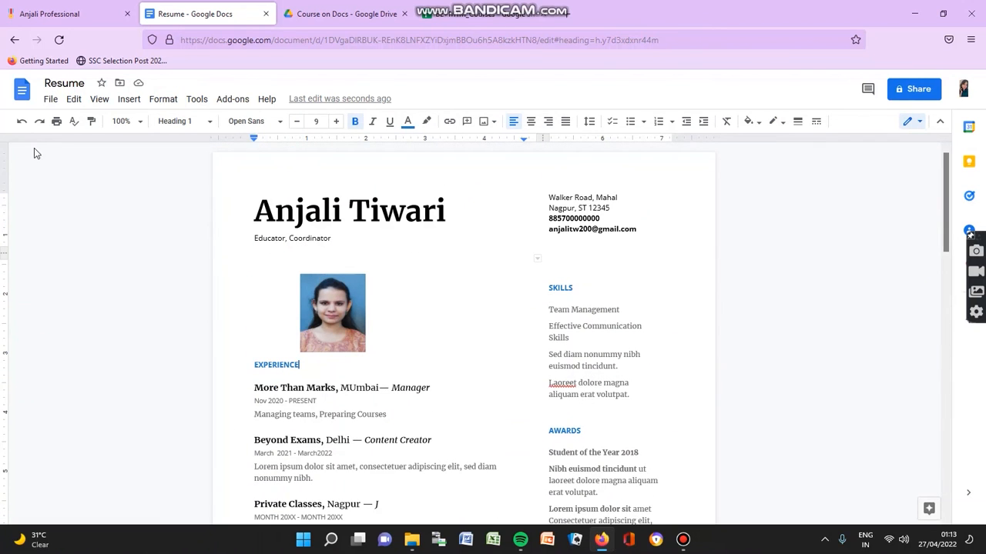
left_click(22, 122)
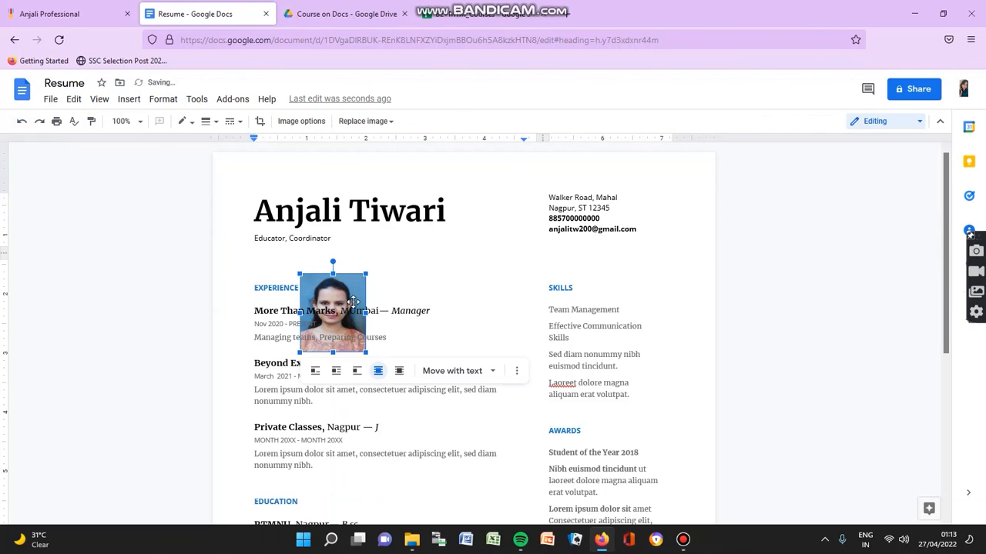
Step: Select the floating photo and delete it
left_click(352, 300)
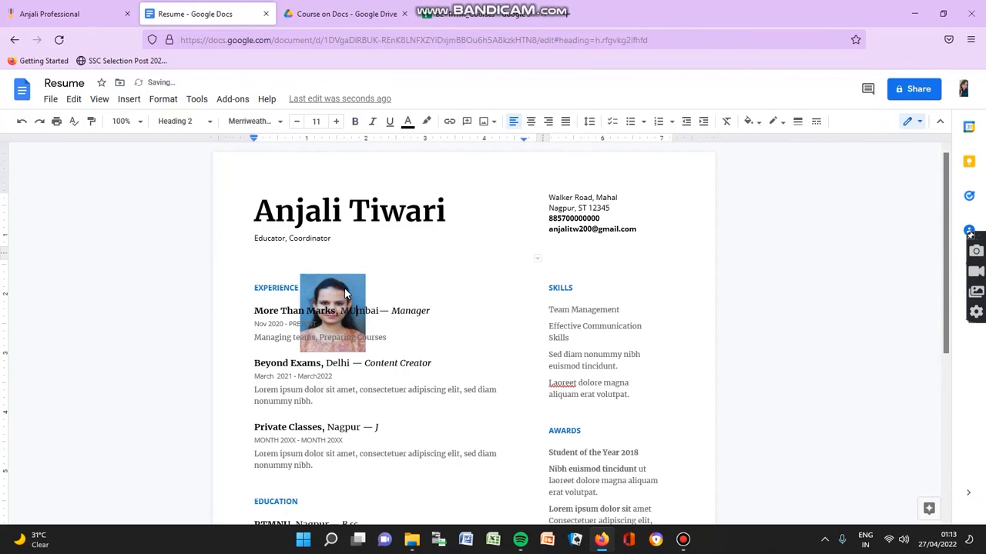
triple_click(345, 288)
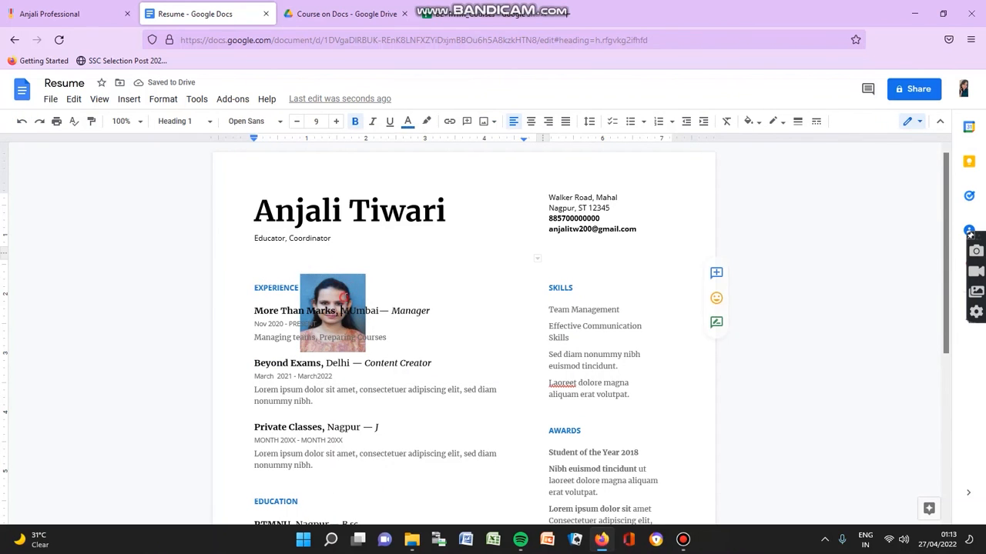
double_click(345, 297)
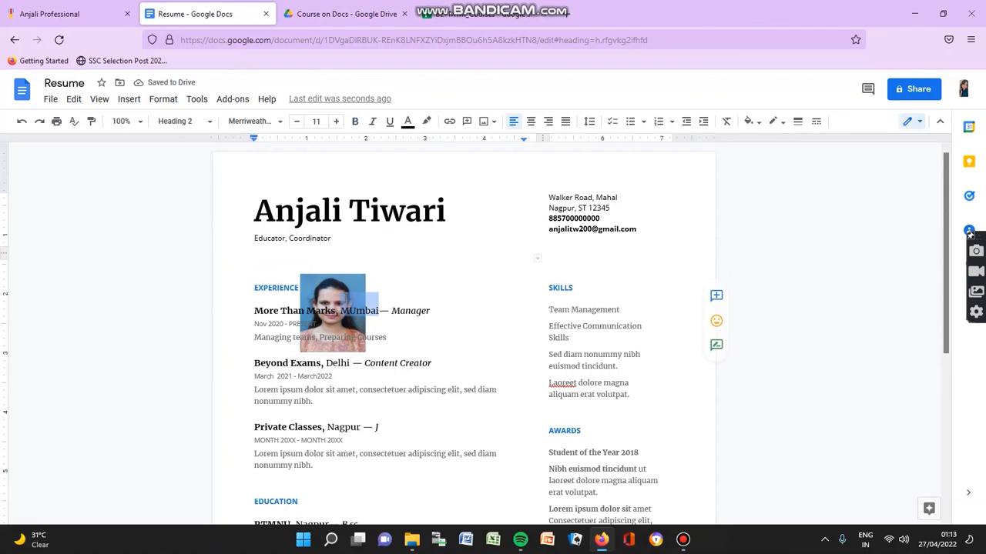
left_click(22, 122)
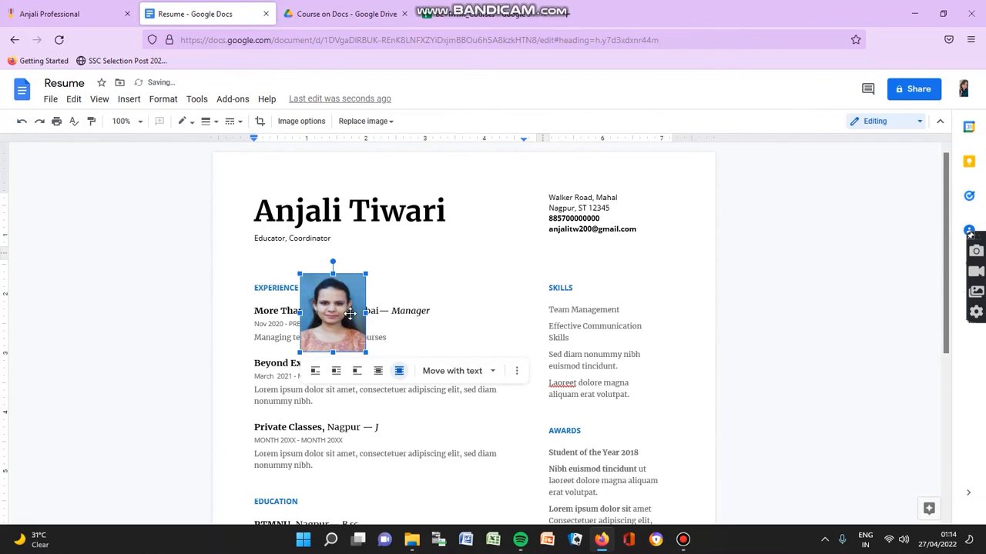
key("Delete")
scroll(350, 319, "down", 1)
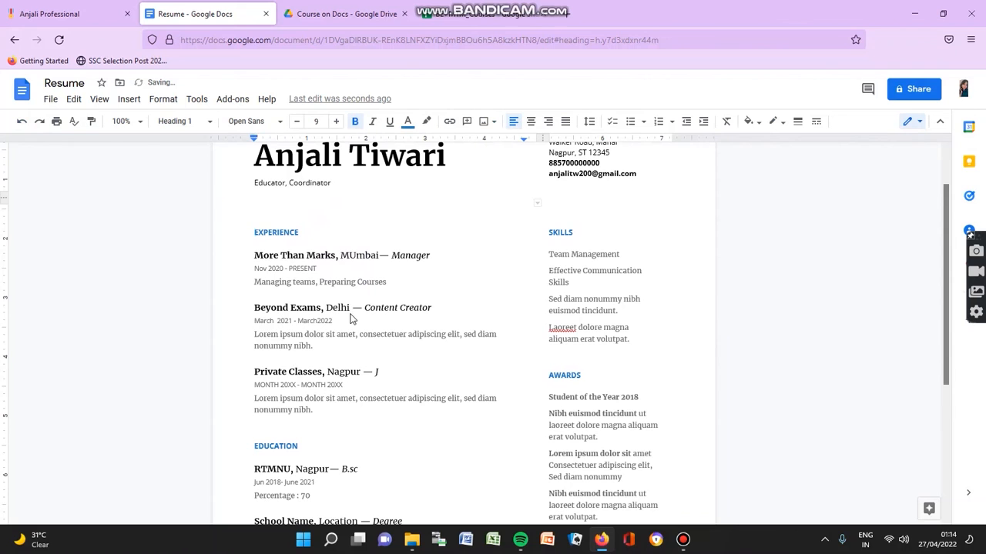
scroll(350, 319, "down", 4)
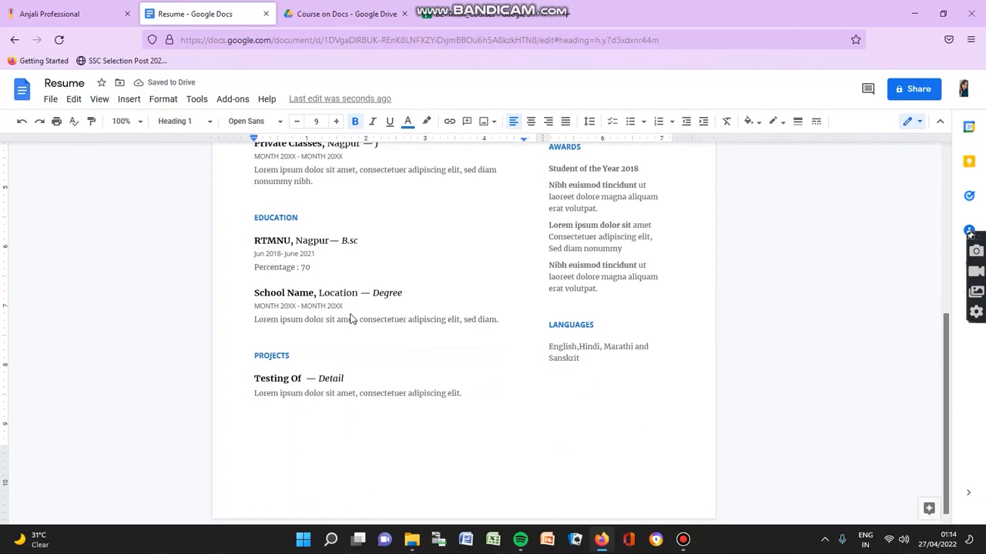